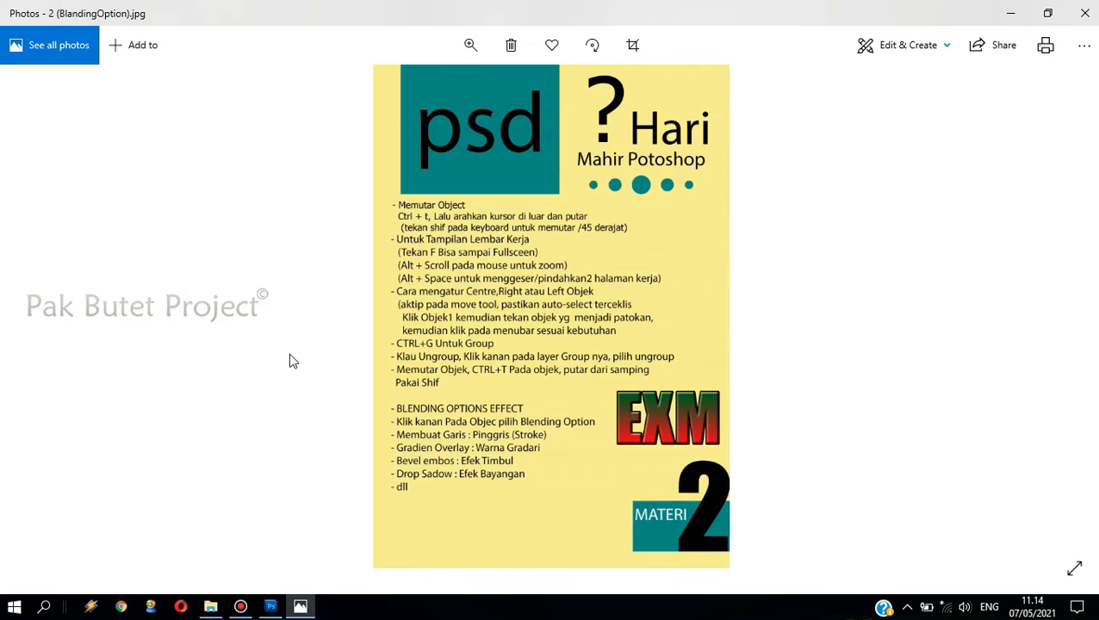
- Switch to Photoshop and create a new document from the International Paper preset at A4 size
click(271, 606)
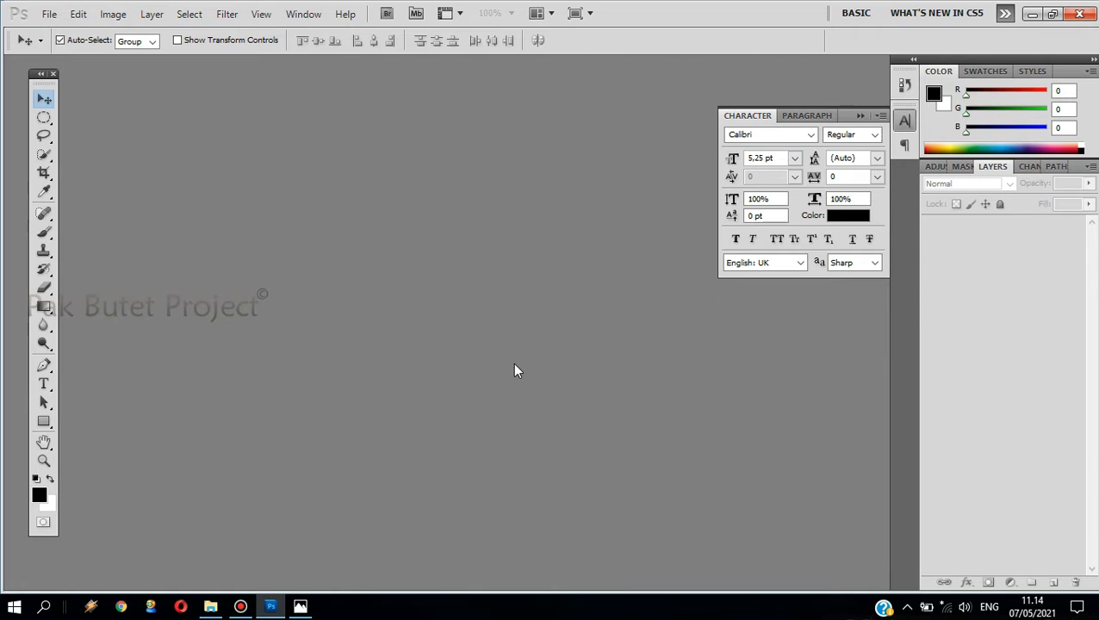
click(48, 14)
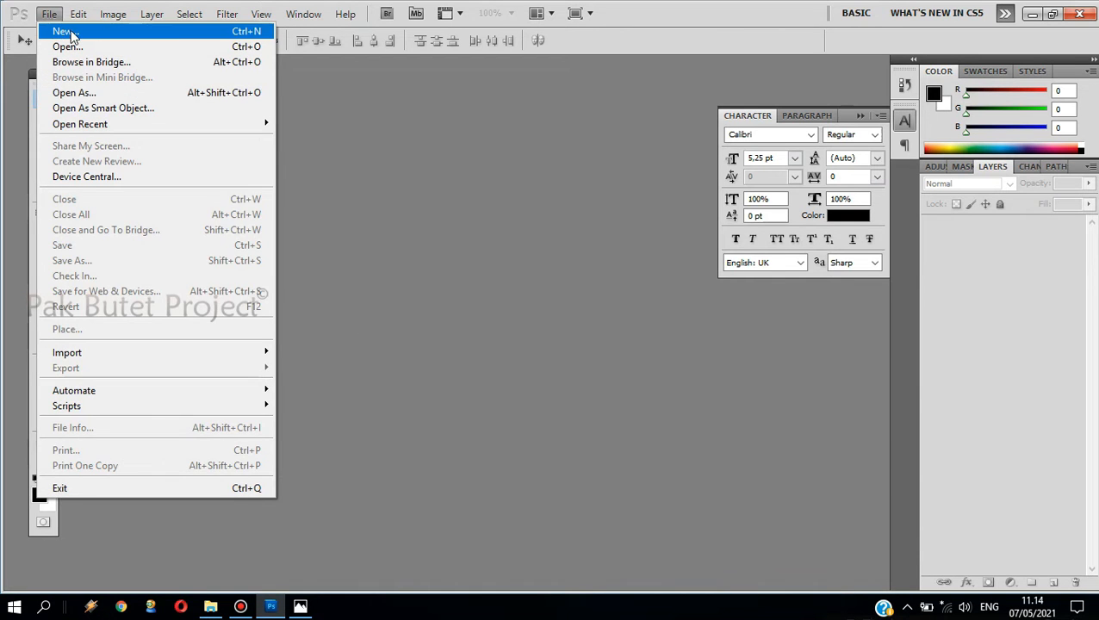
click(65, 31)
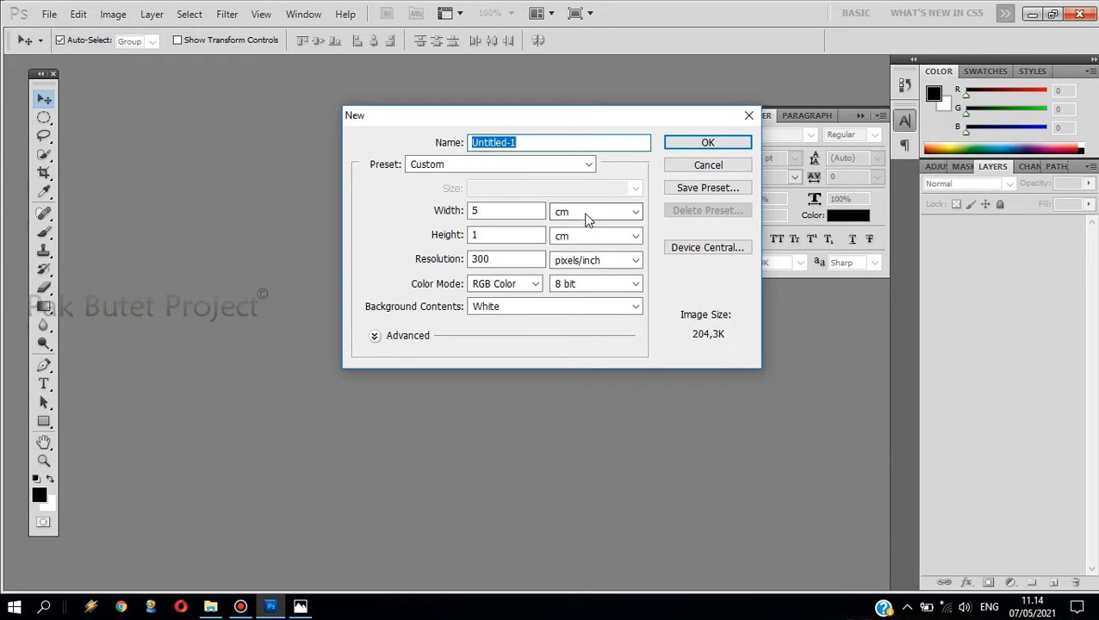
click(509, 212)
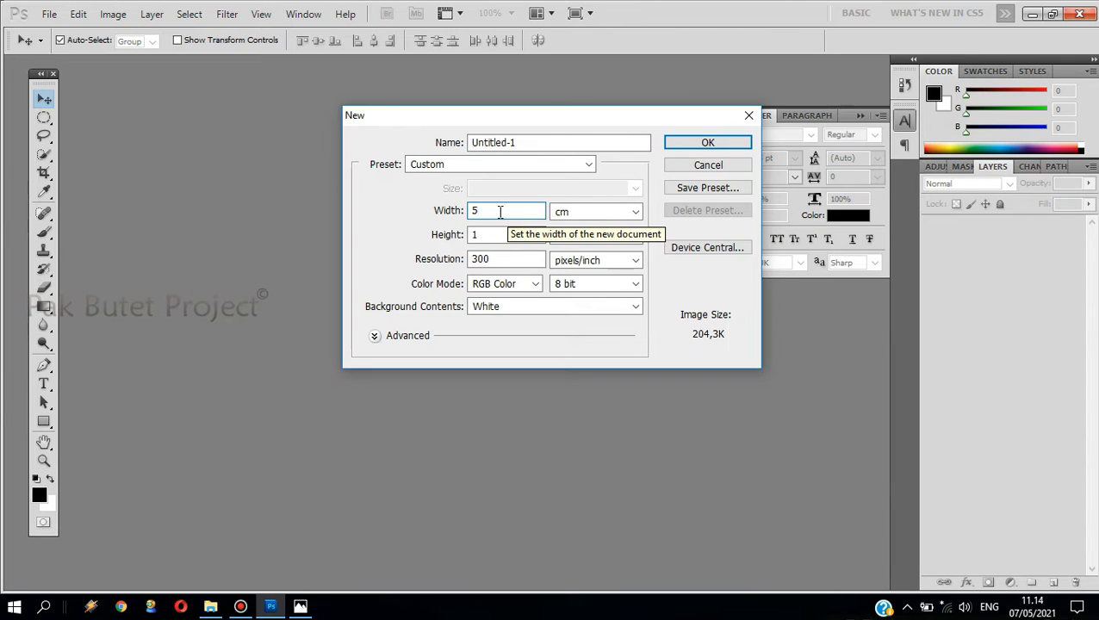
click(588, 164)
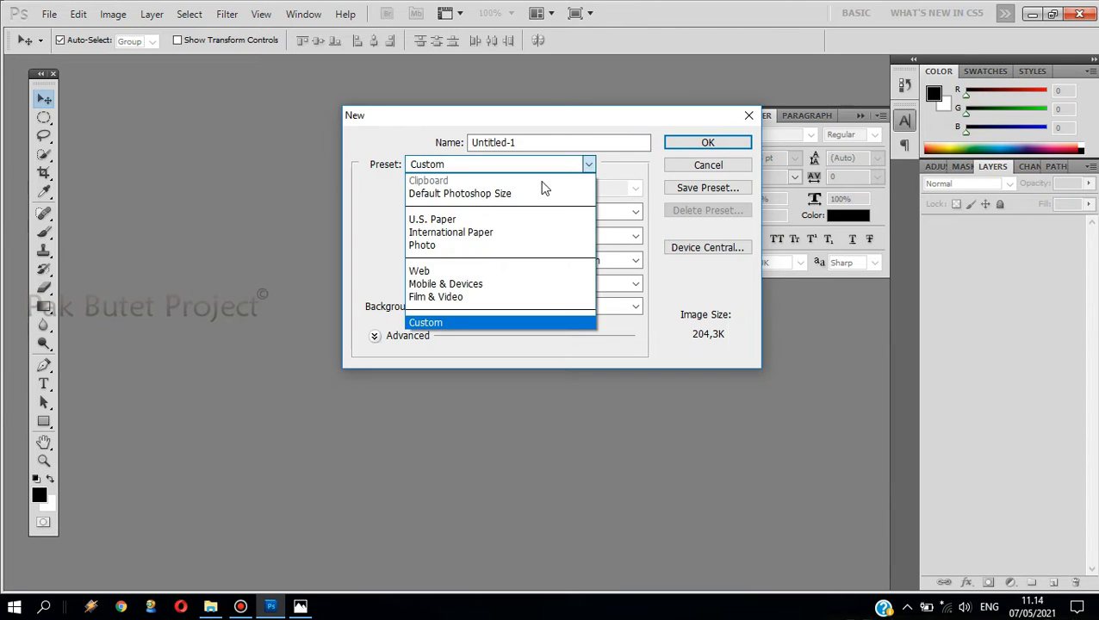
click(466, 232)
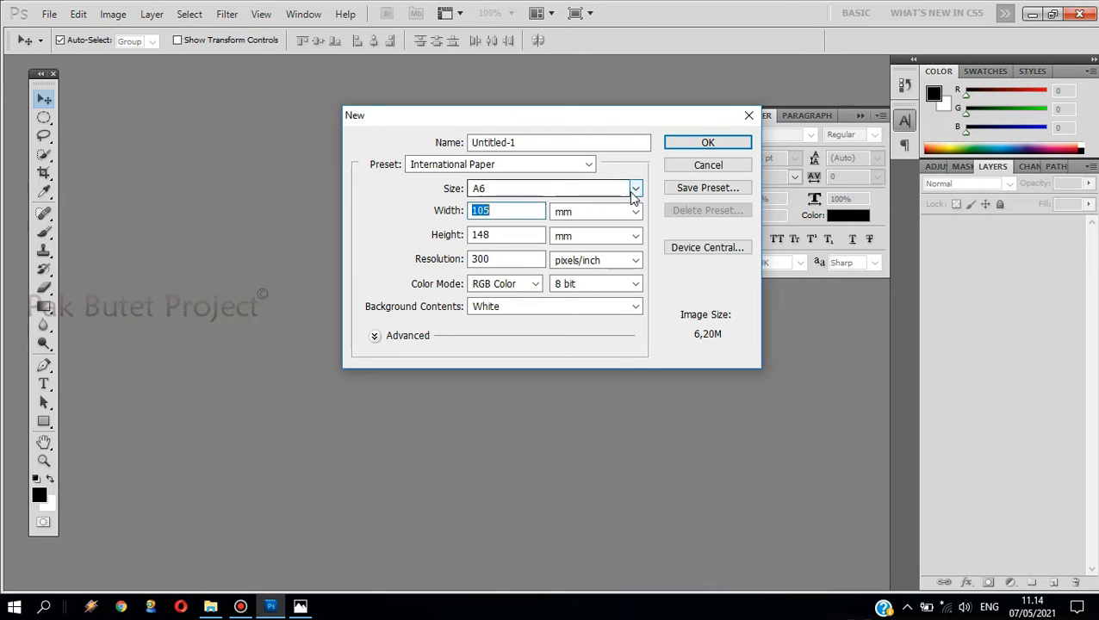
click(635, 189)
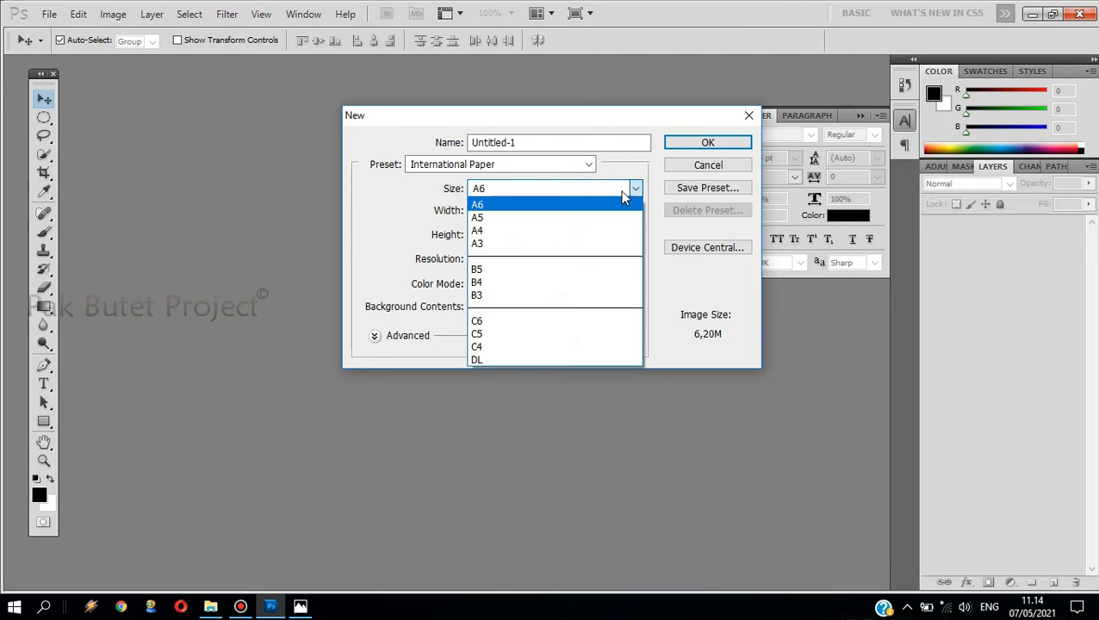
click(499, 231)
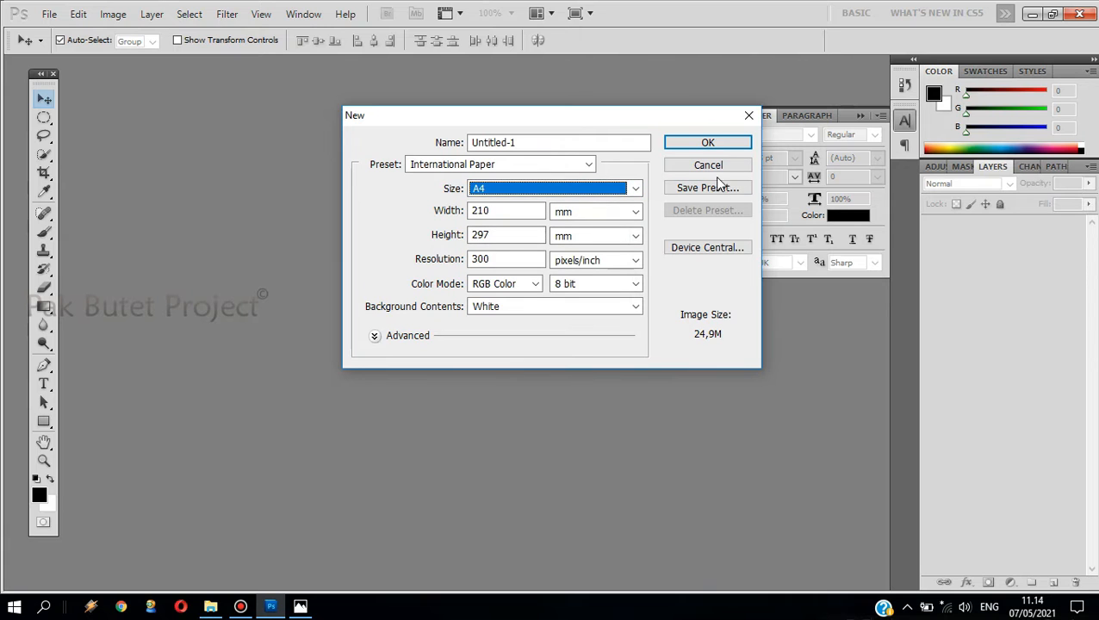
click(723, 143)
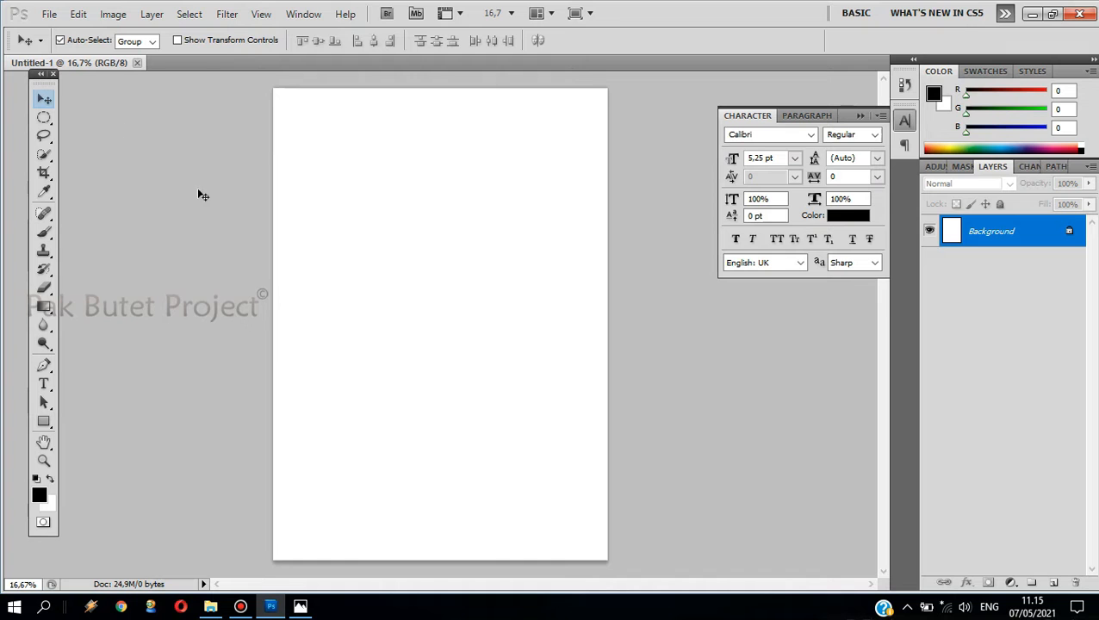
- Detach the document into a floating window and enlarge it to fit the whole page
drag(78, 65, 299, 84)
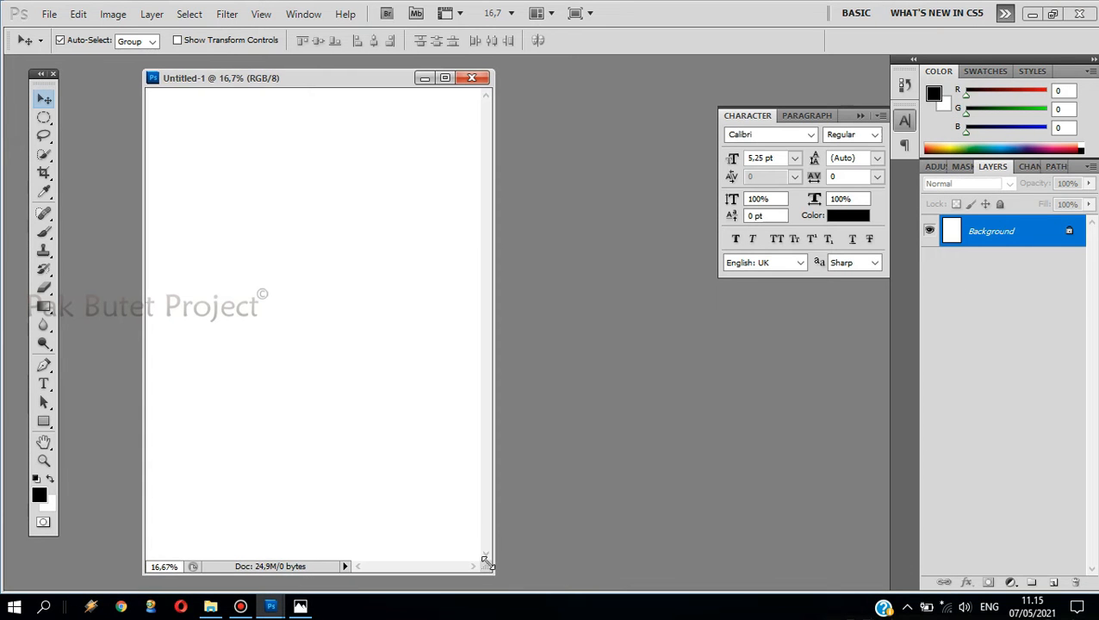
drag(493, 570, 510, 593)
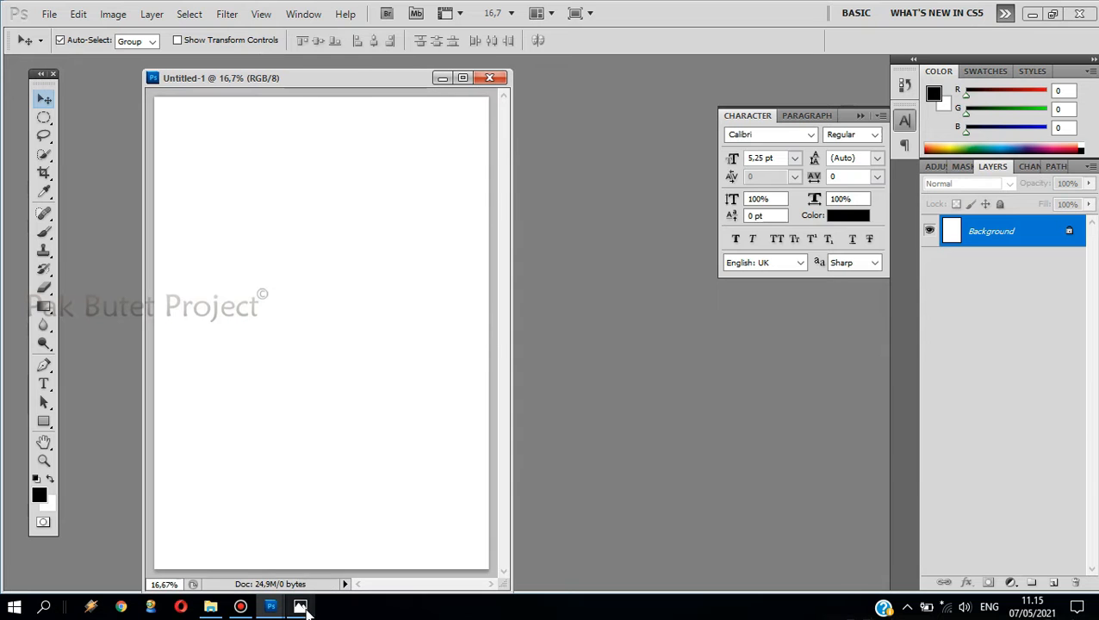
- Switch to the Photos viewer and zoom in on the lesson notes about rotating objects
click(300, 607)
click(471, 45)
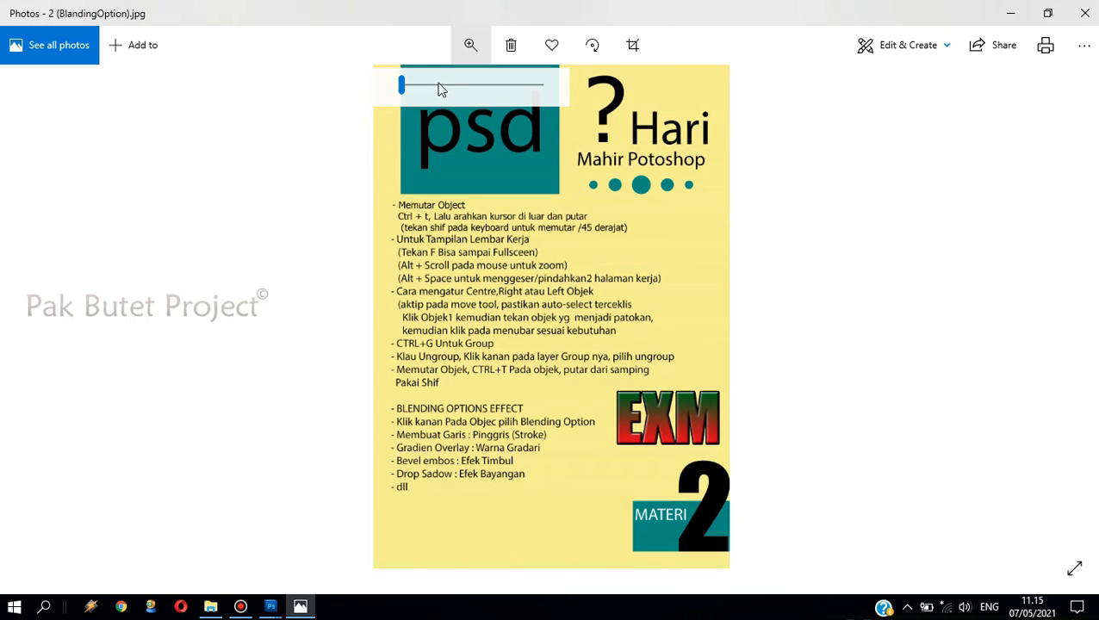
mouse_move(402, 82)
mouse_down()
mouse_move(390, 88)
mouse_move(410, 89)
mouse_up()
drag(422, 155, 477, 290)
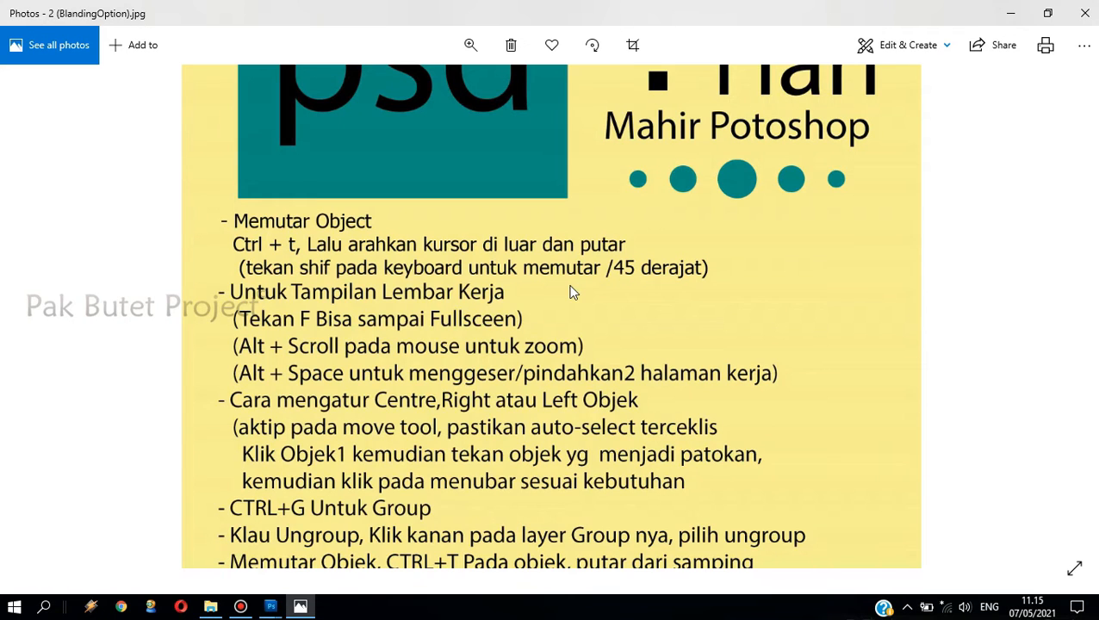
- Switch back to Photoshop, add a new layer and make a square Rectangular Marquee selection in the upper left of the page
click(274, 608)
click(360, 550)
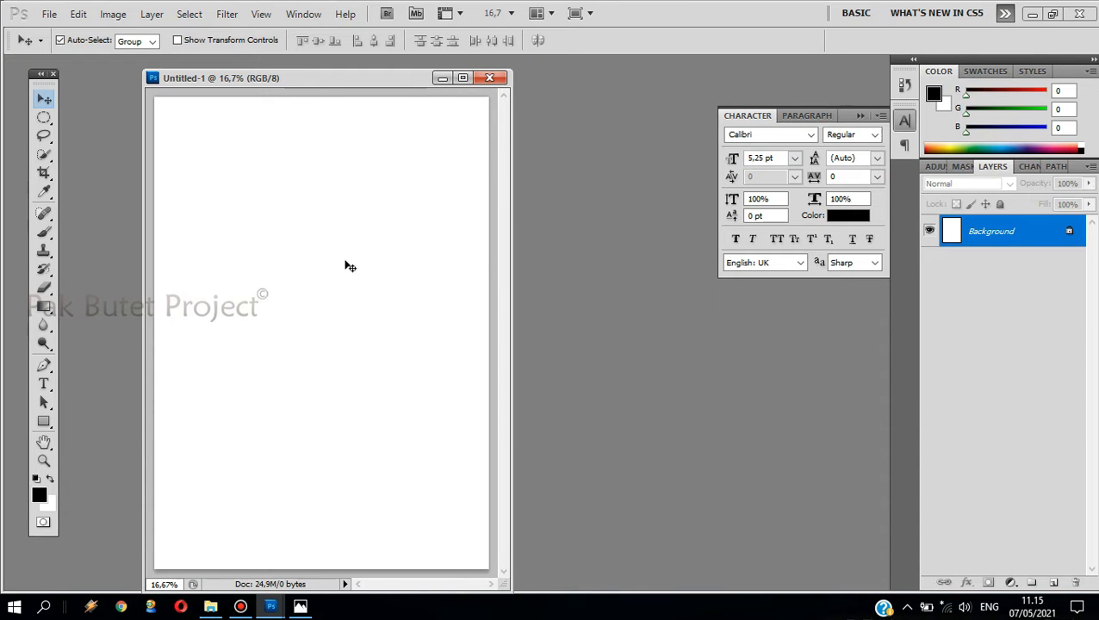
scroll(342, 257, down, 1)
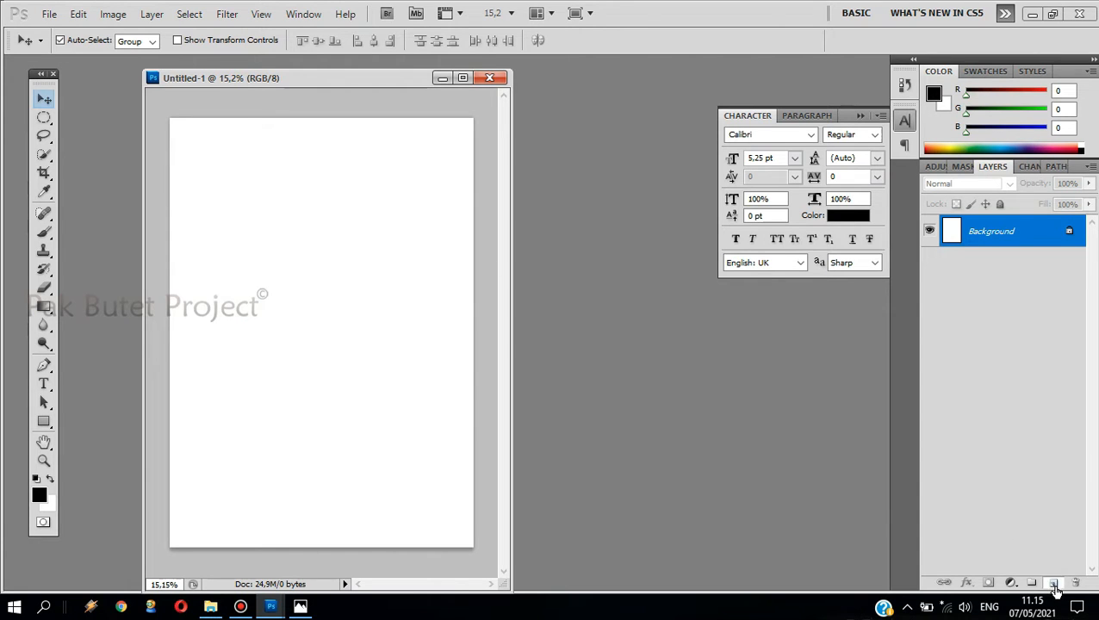
click(1054, 583)
click(46, 121)
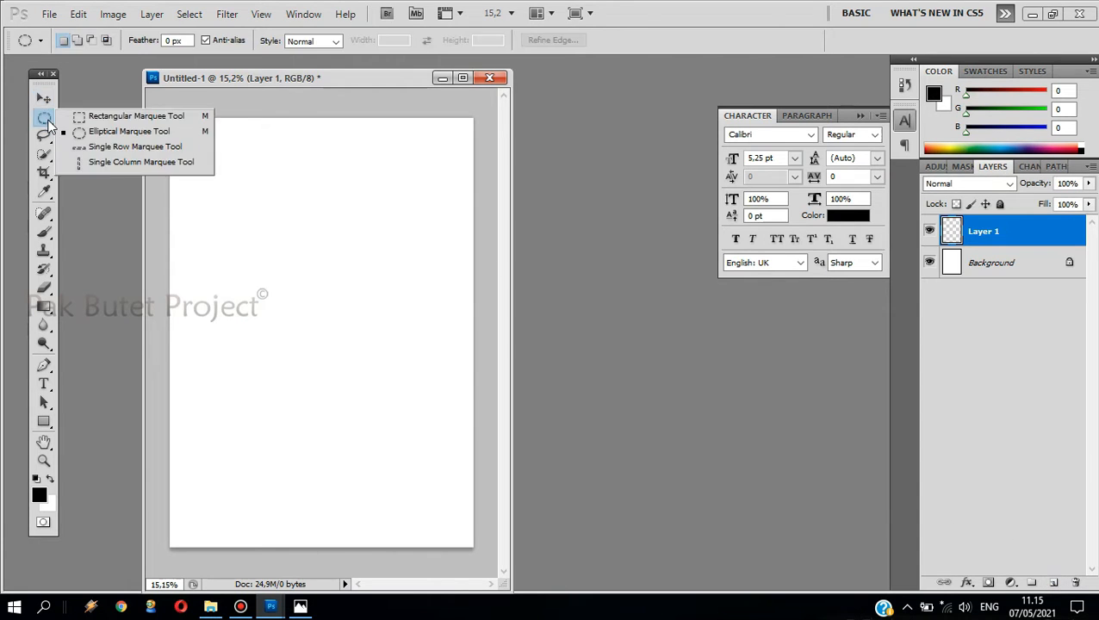
click(133, 115)
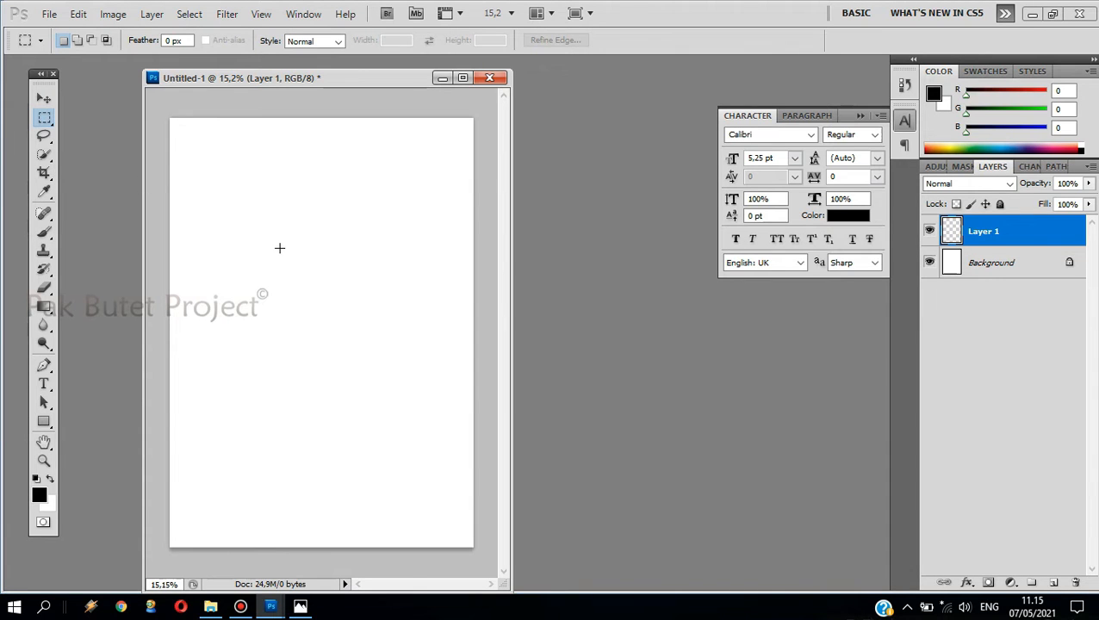
drag(213, 195, 343, 305)
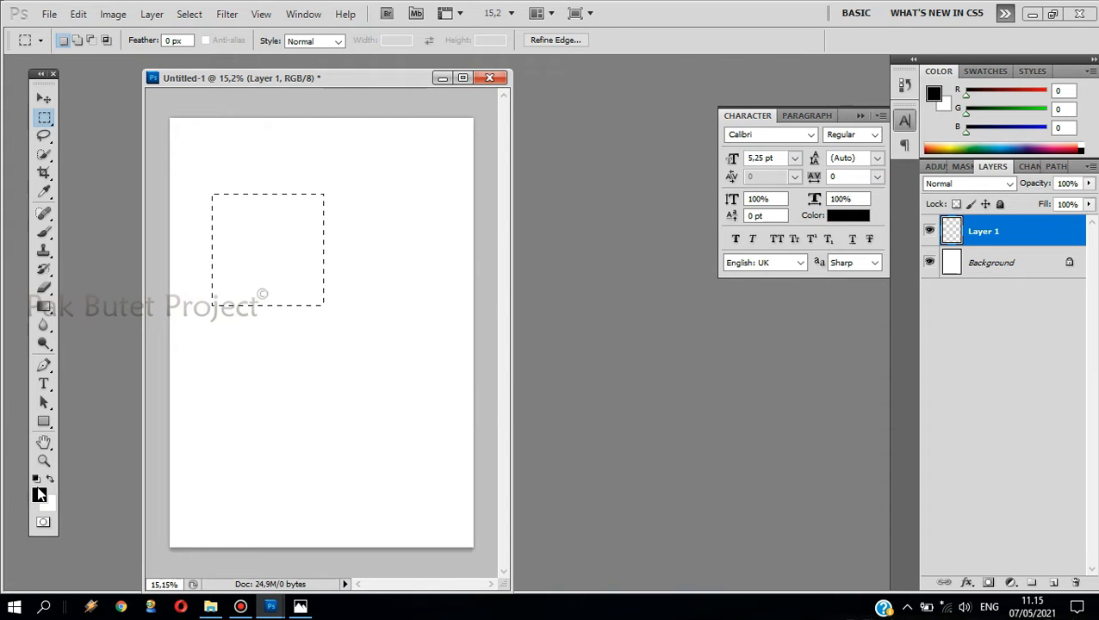
- Set the foreground colour to red (RGB 255, 0, 54), fill the square selection with it and deselect
click(39, 495)
click(568, 148)
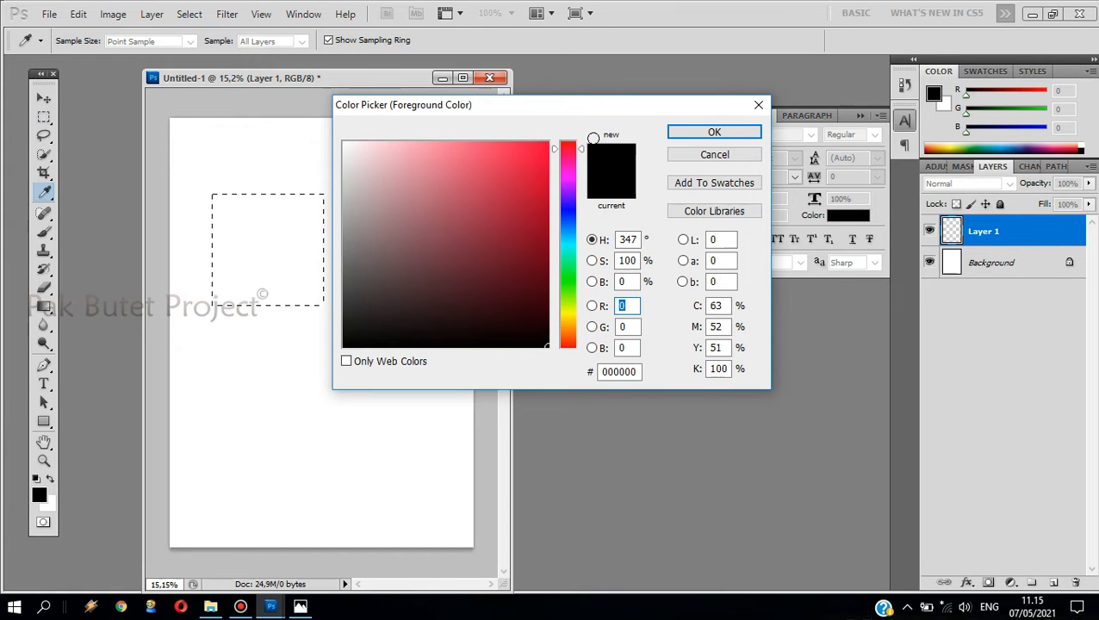
click(548, 142)
click(714, 132)
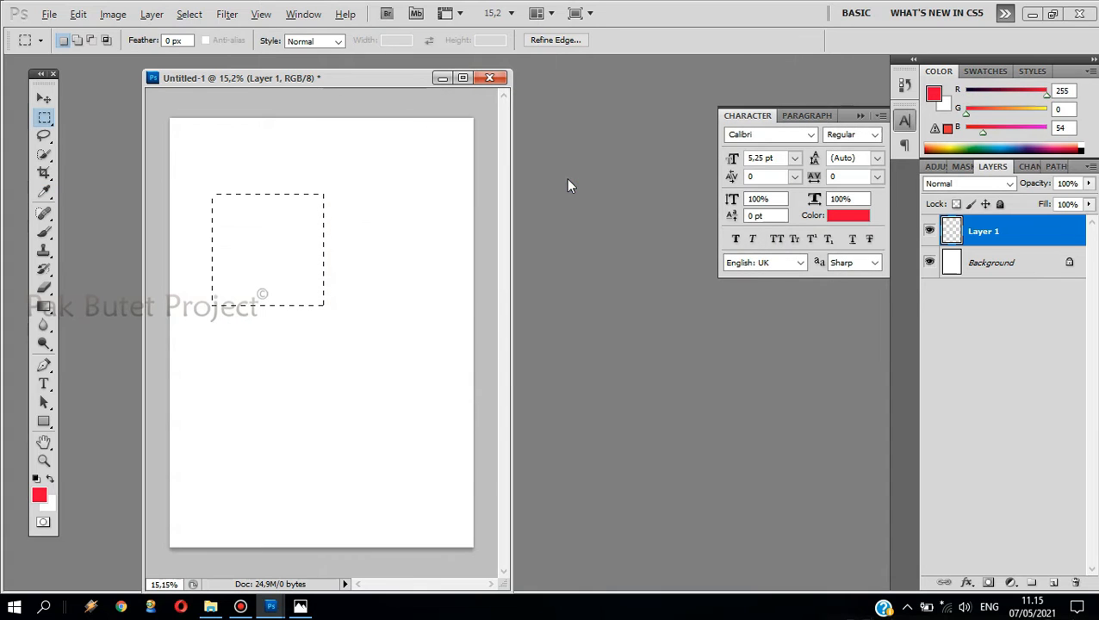
key(alt+BackSpace)
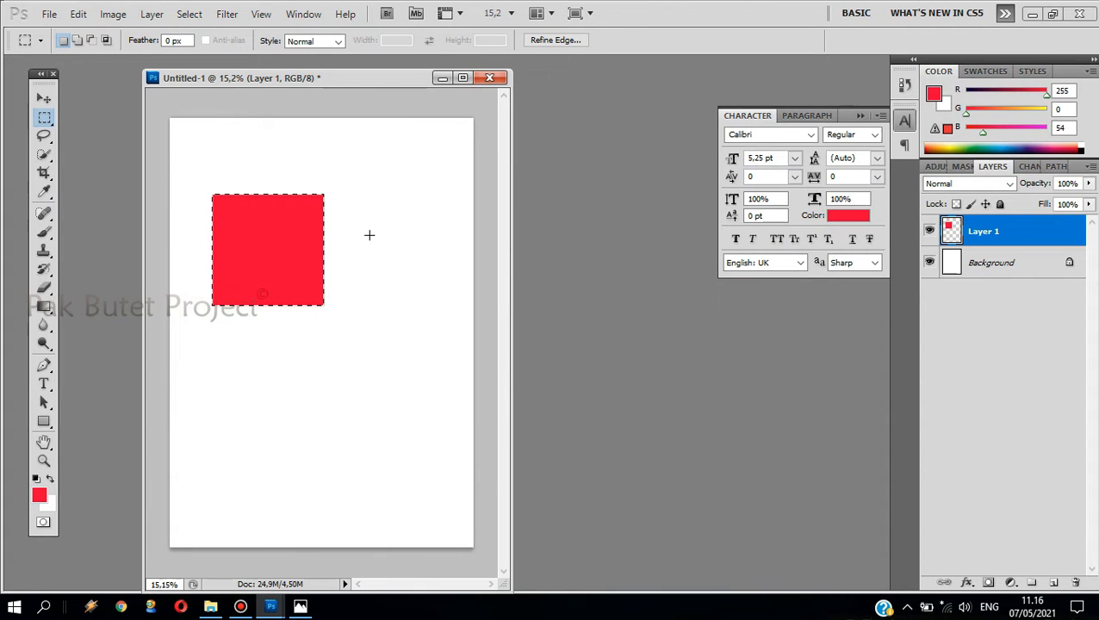
key(ctrl+d)
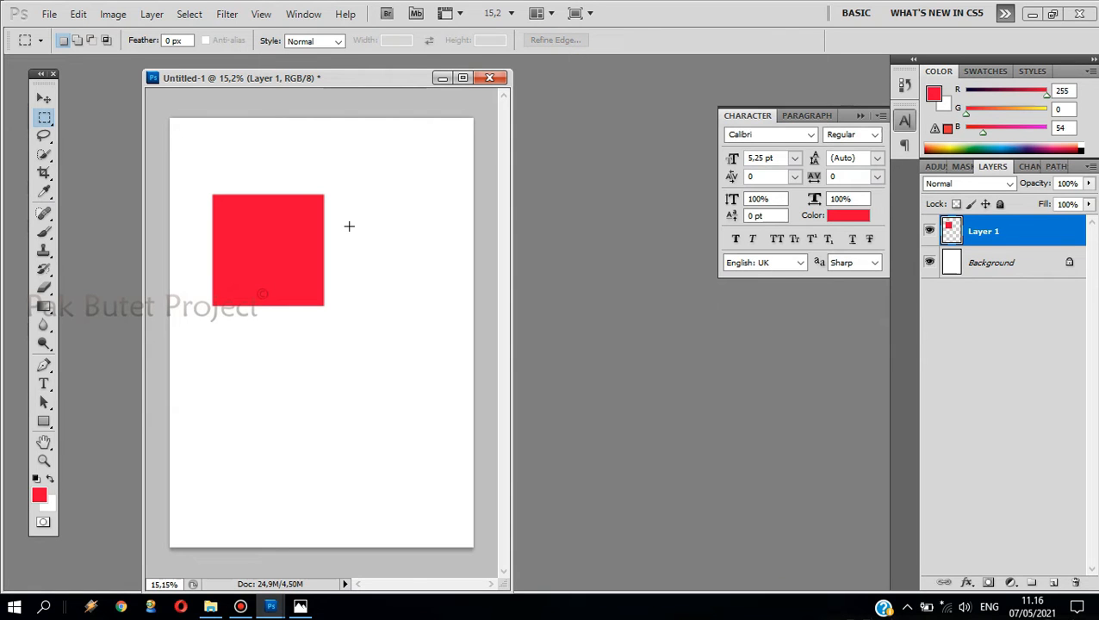
- Move the red square slightly up and to the left on the page
click(52, 100)
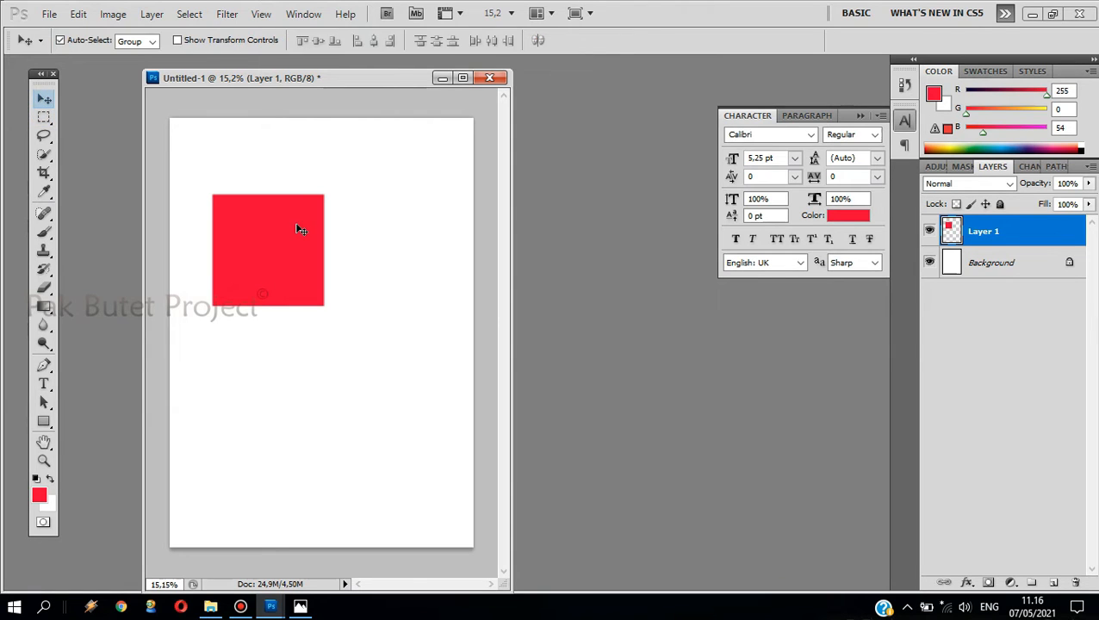
drag(270, 202, 252, 225)
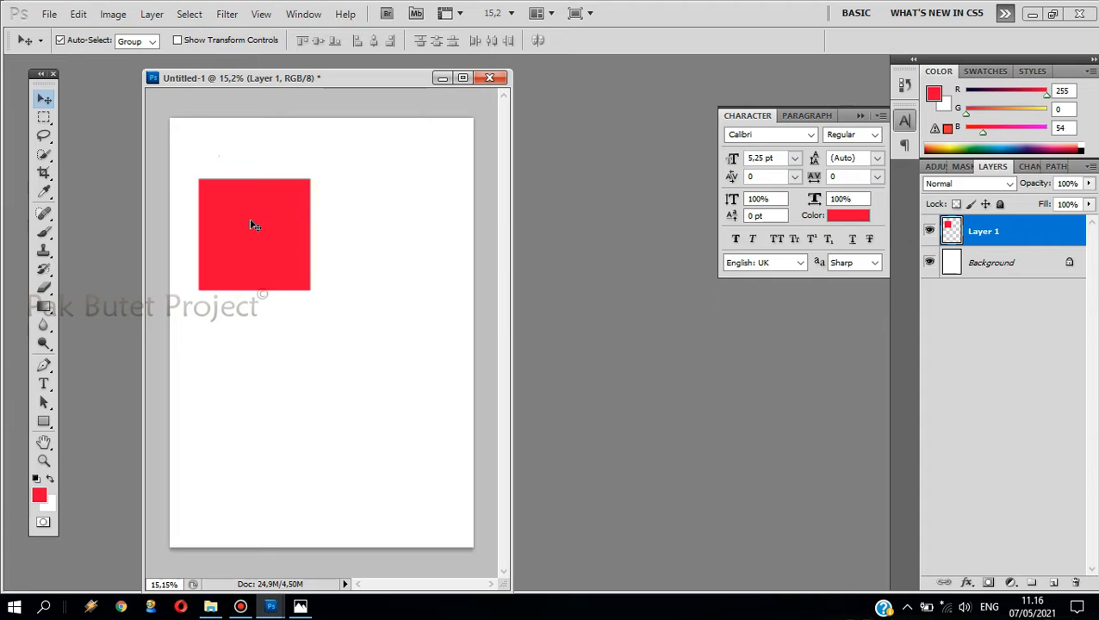
key(t)
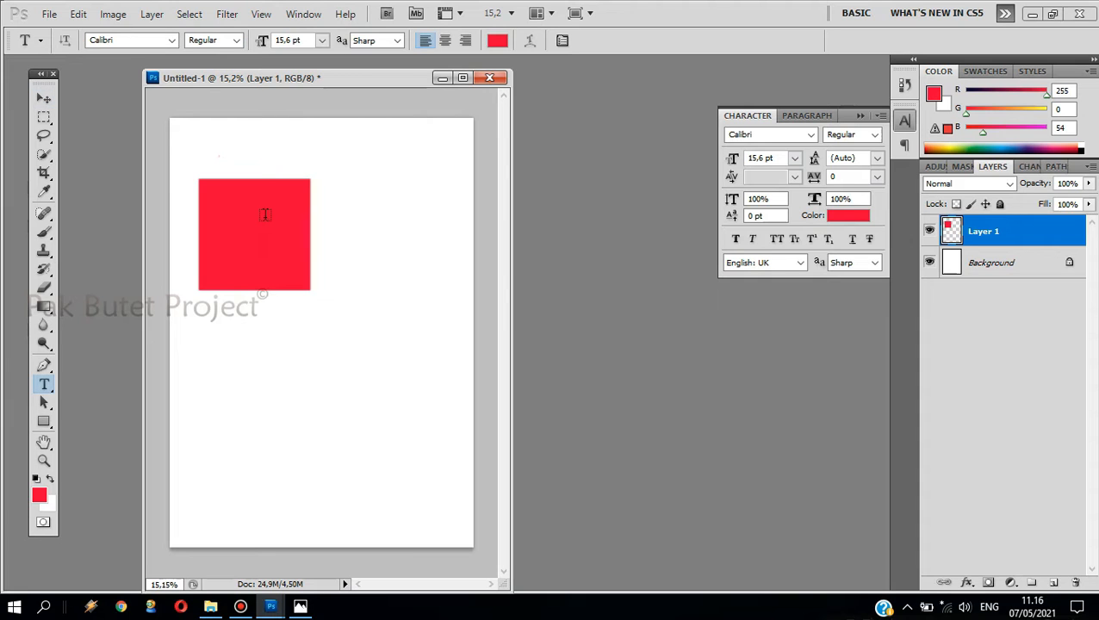
key(v)
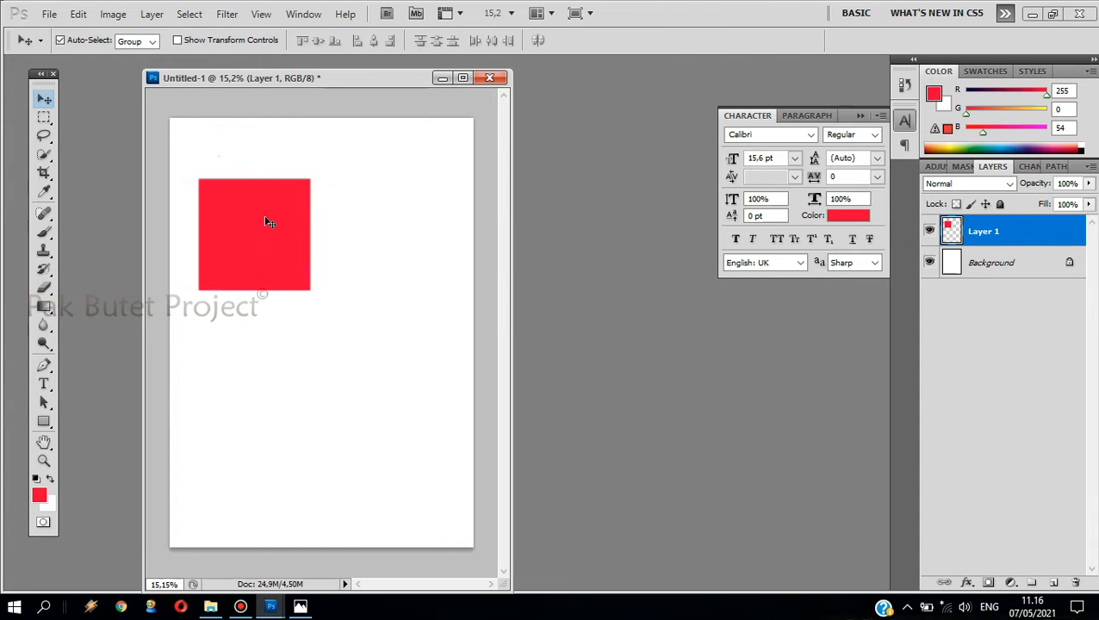
key(ctrl+t)
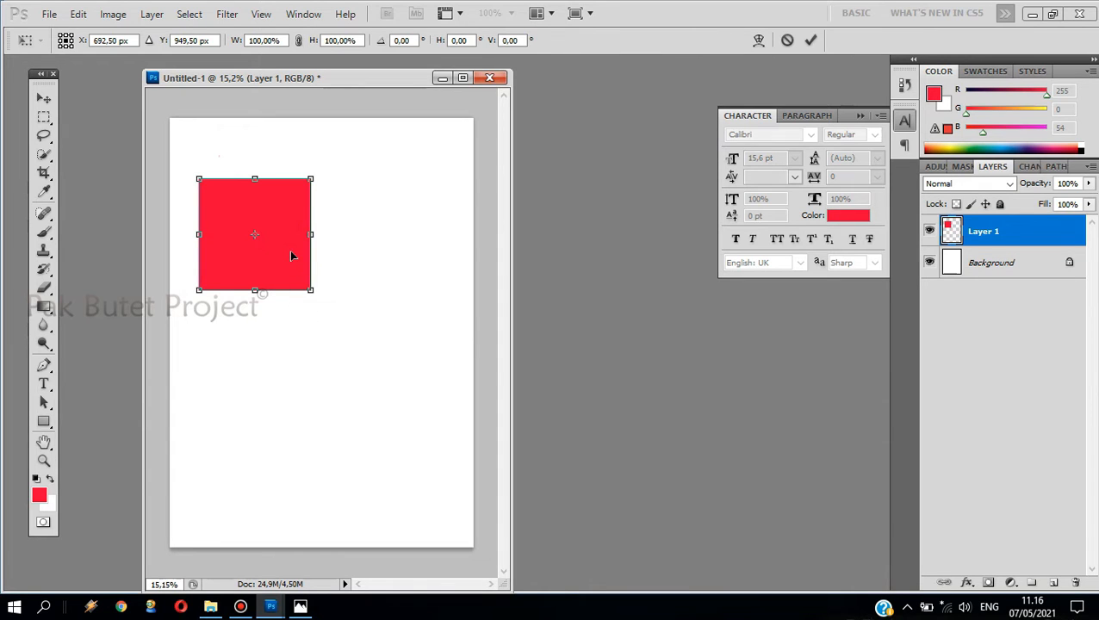
key(Return)
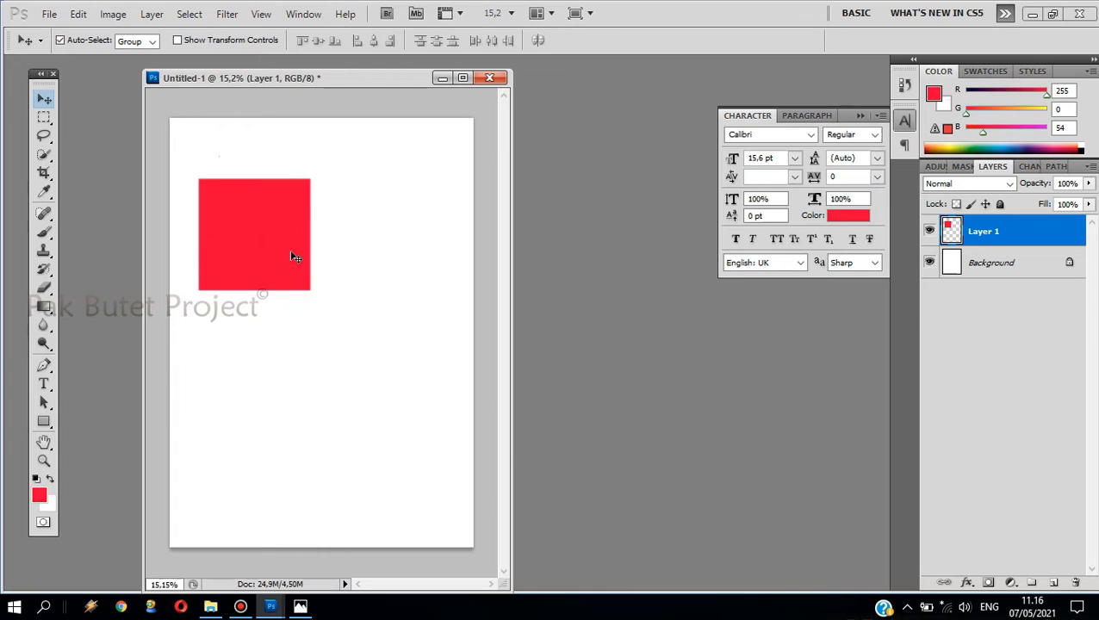
- Rotate the red square freely about 23.5° clockwise with Free Transform, apply it and undo the rotation
key(ctrl+t)
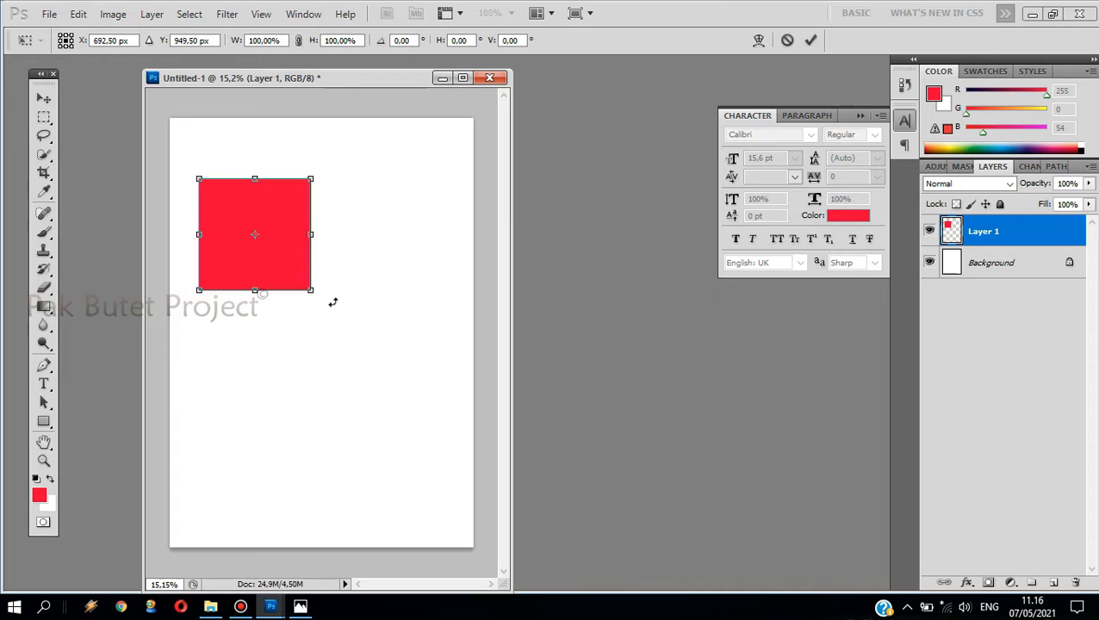
drag(333, 302, 311, 333)
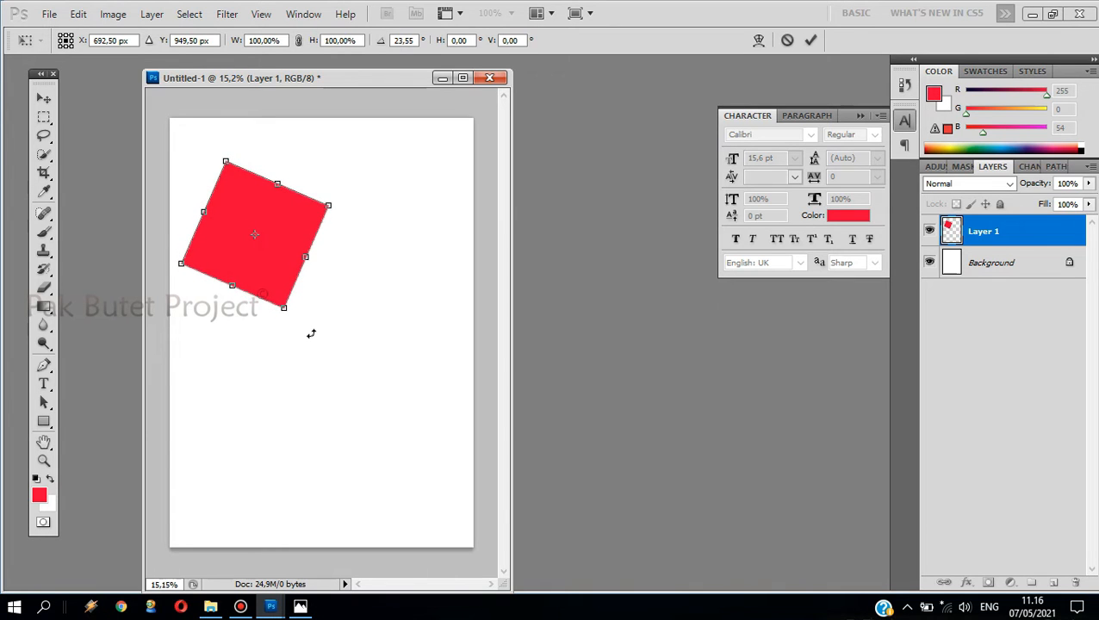
key(Return)
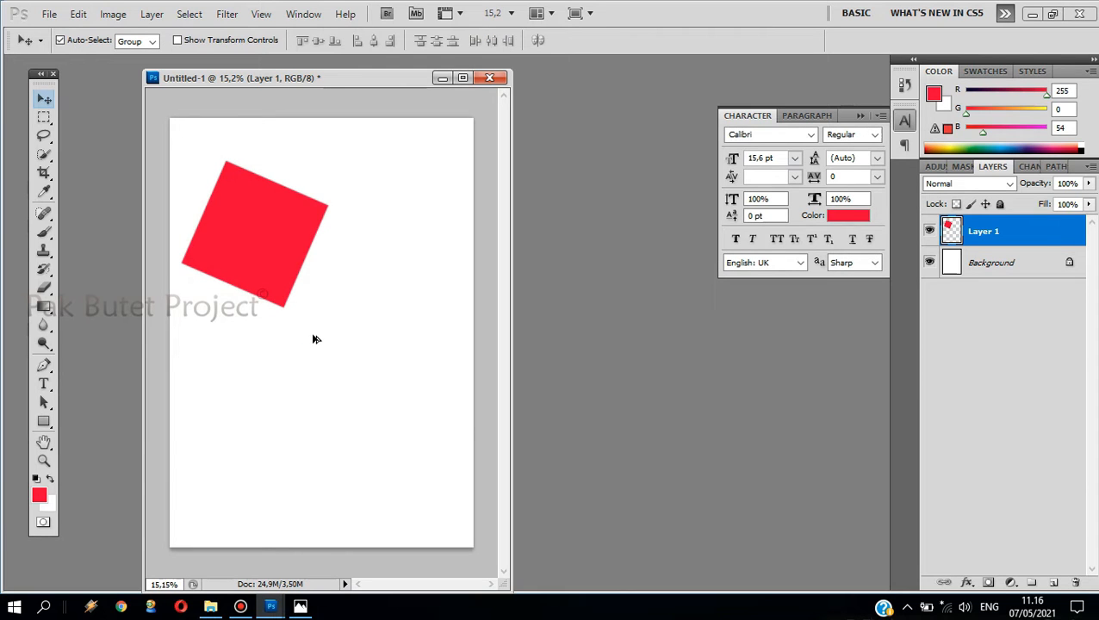
key(ctrl+z)
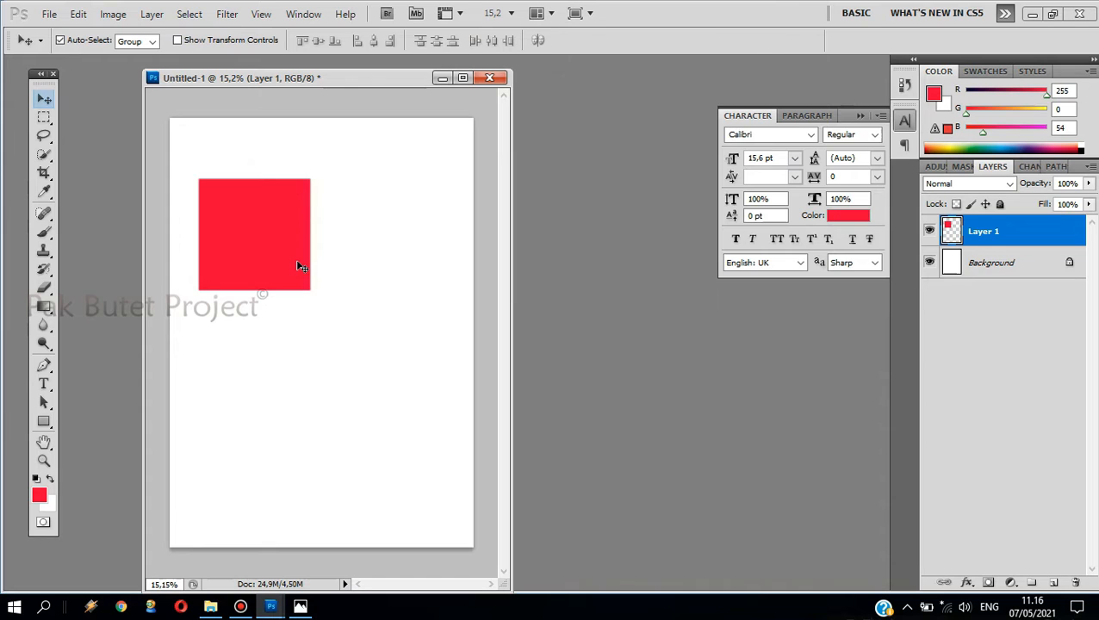
- Rotate the red square with Free Transform through snapped angles of 15°, 45° and 90°, then set it to about 75.16° and apply
key(ctrl+t)
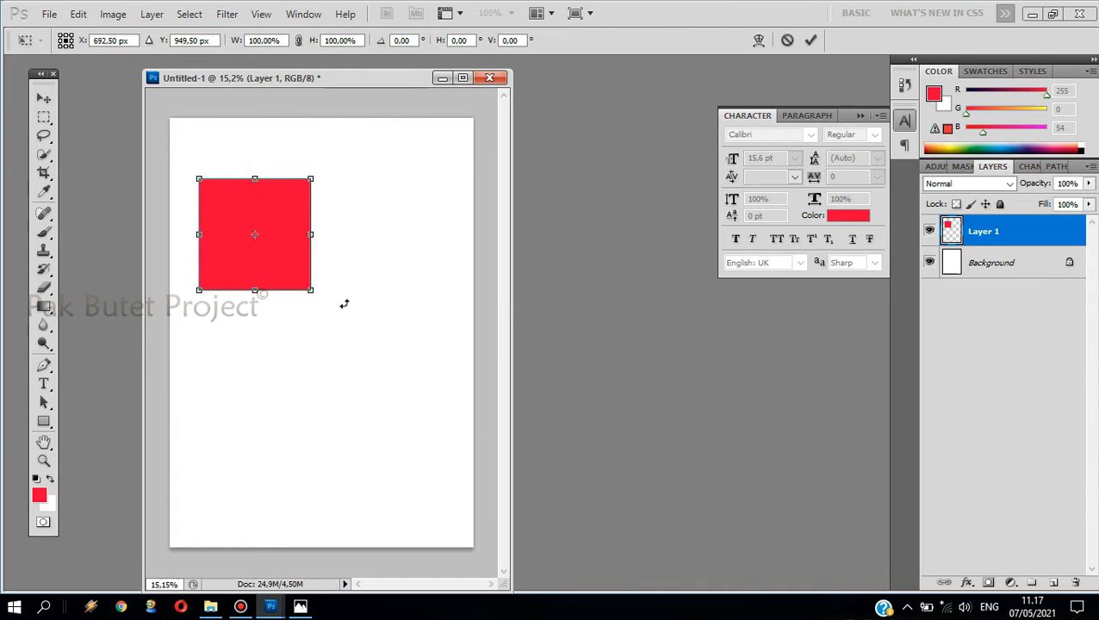
drag(344, 303, 321, 323)
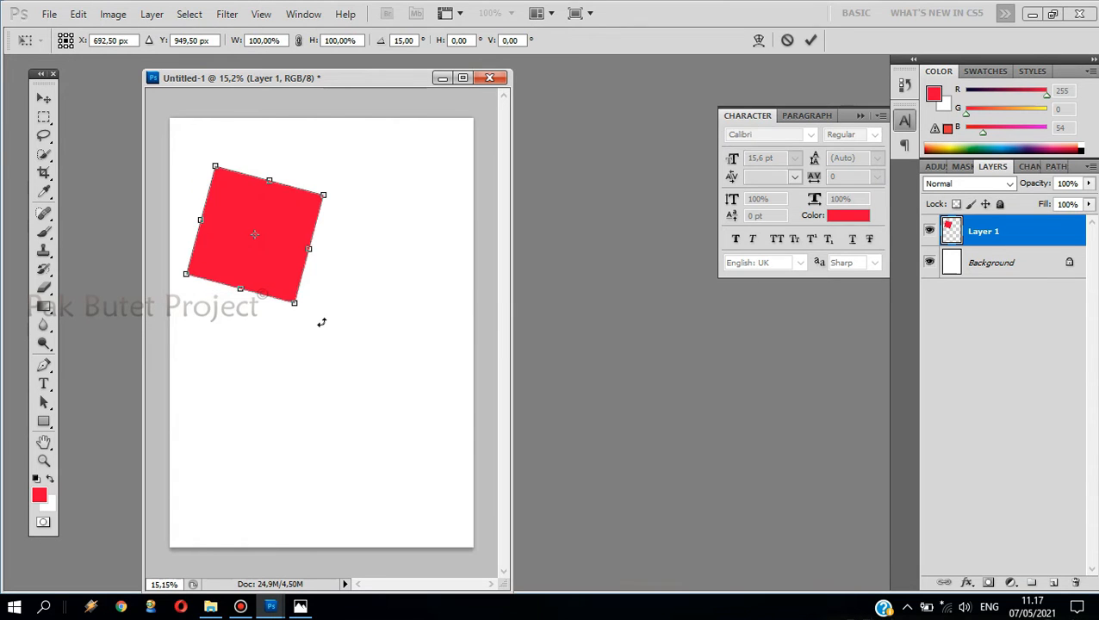
drag(321, 323, 273, 340)
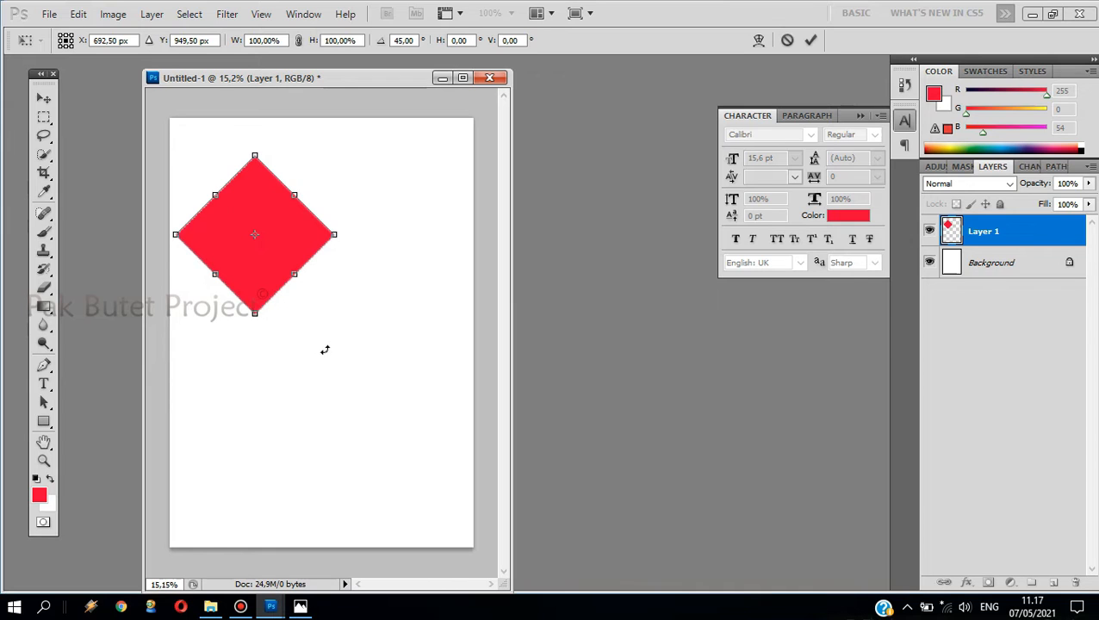
drag(324, 351, 335, 346)
drag(339, 346, 392, 297)
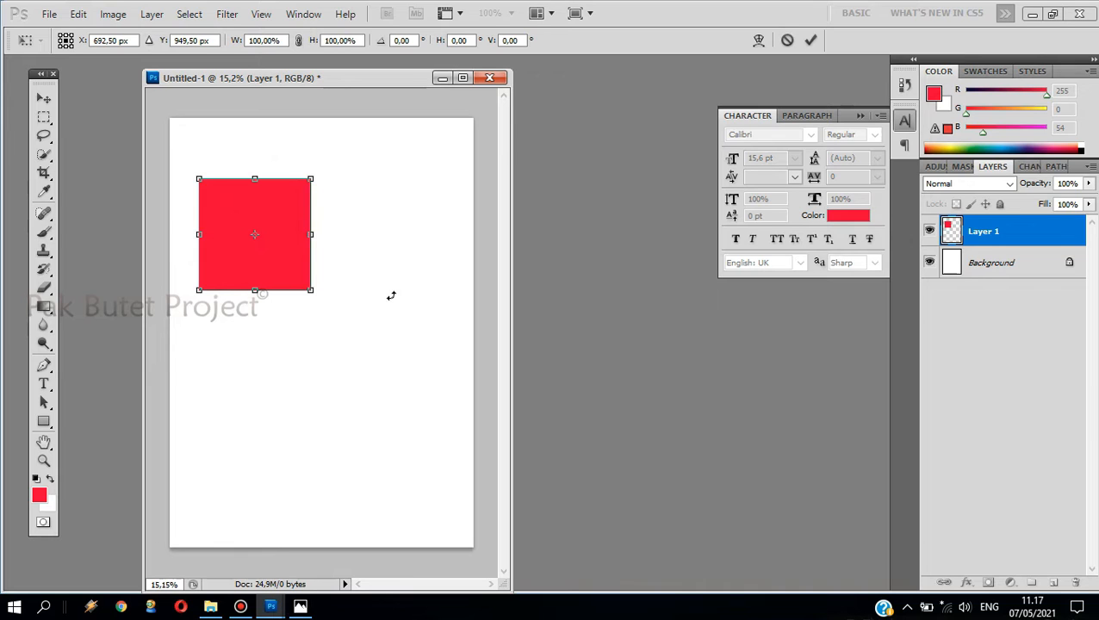
drag(373, 309, 360, 338)
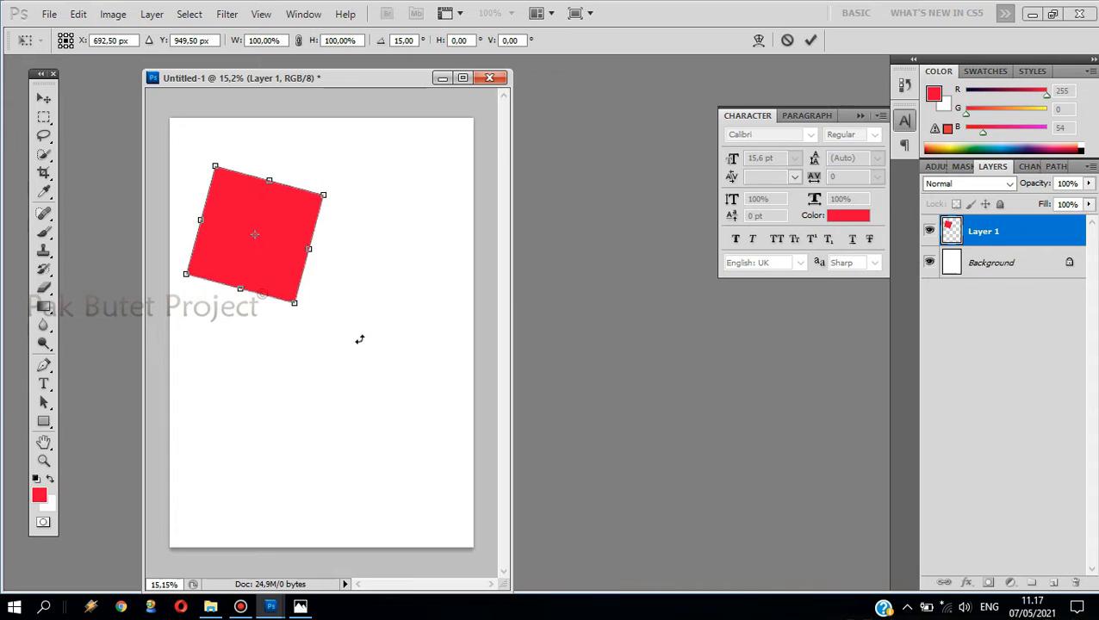
drag(335, 353, 298, 380)
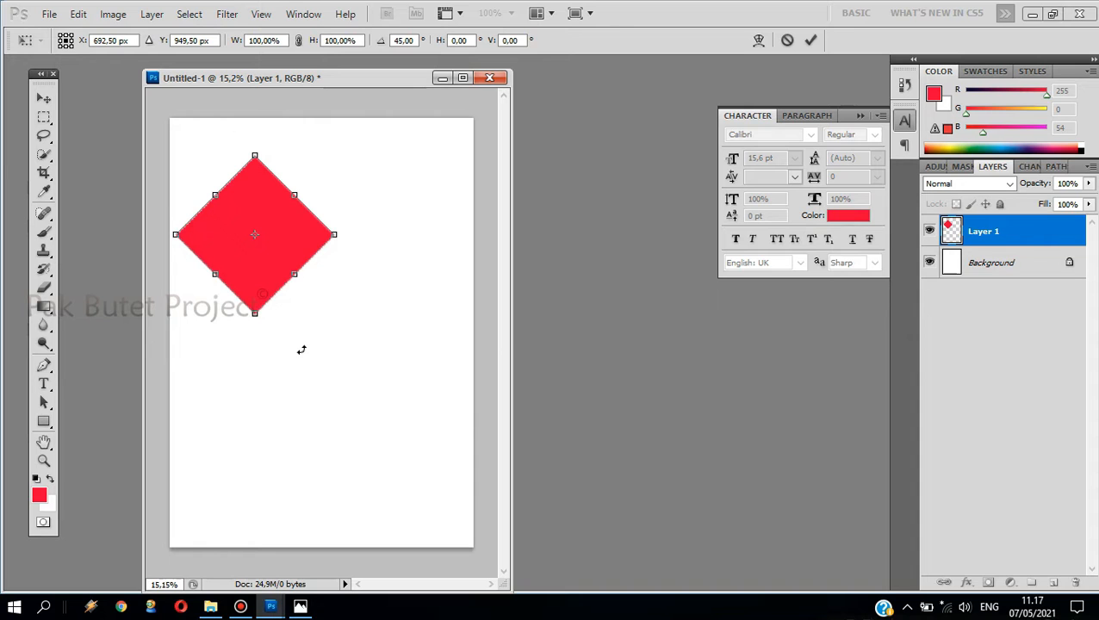
drag(302, 349, 214, 345)
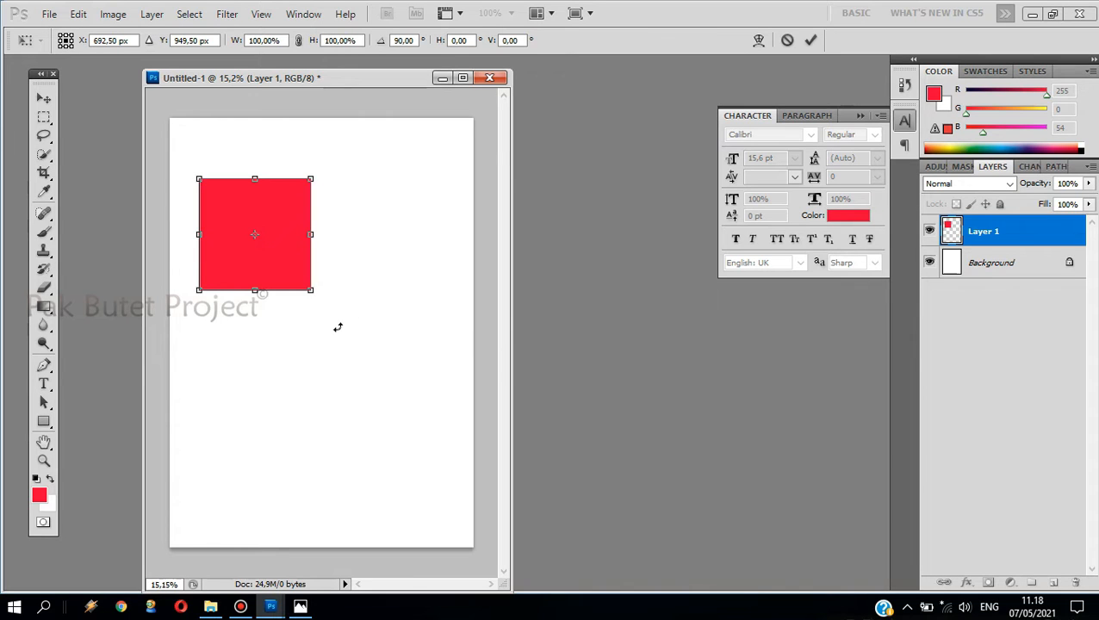
drag(339, 326, 358, 302)
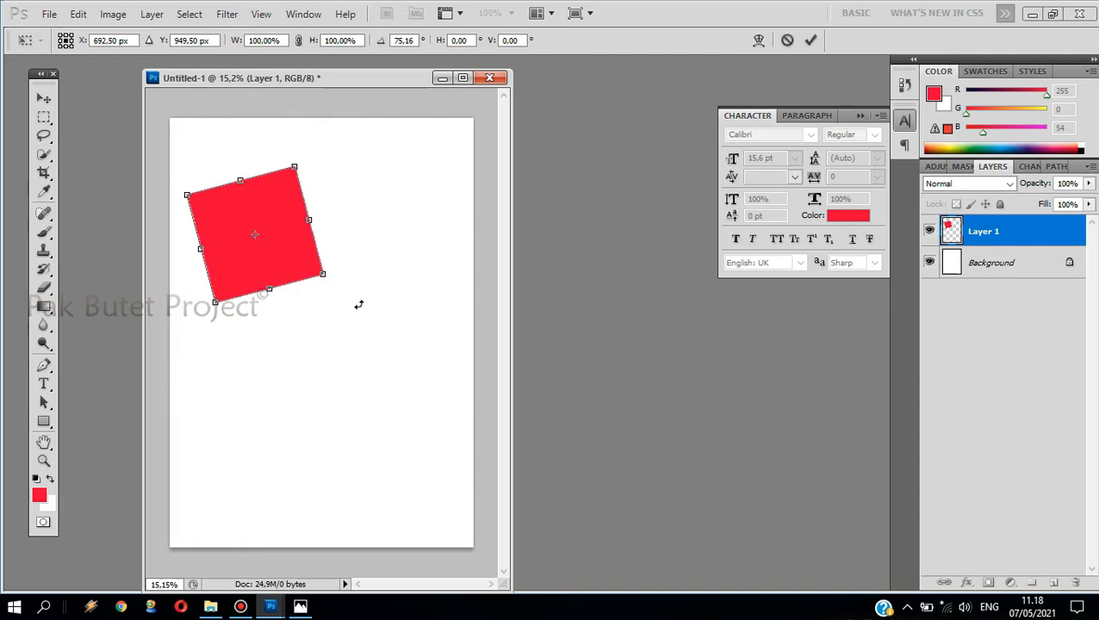
key(Return)
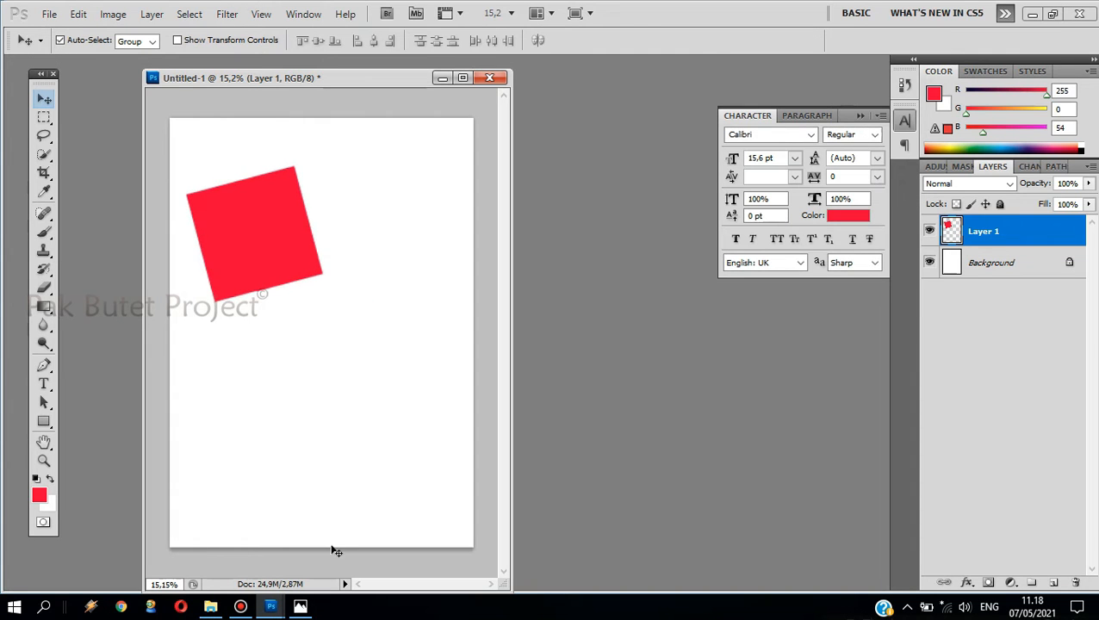
- Switch to Photos to read the lesson notes on rotating objects and on workspace display, zoom and panning, and return to Photoshop
click(302, 608)
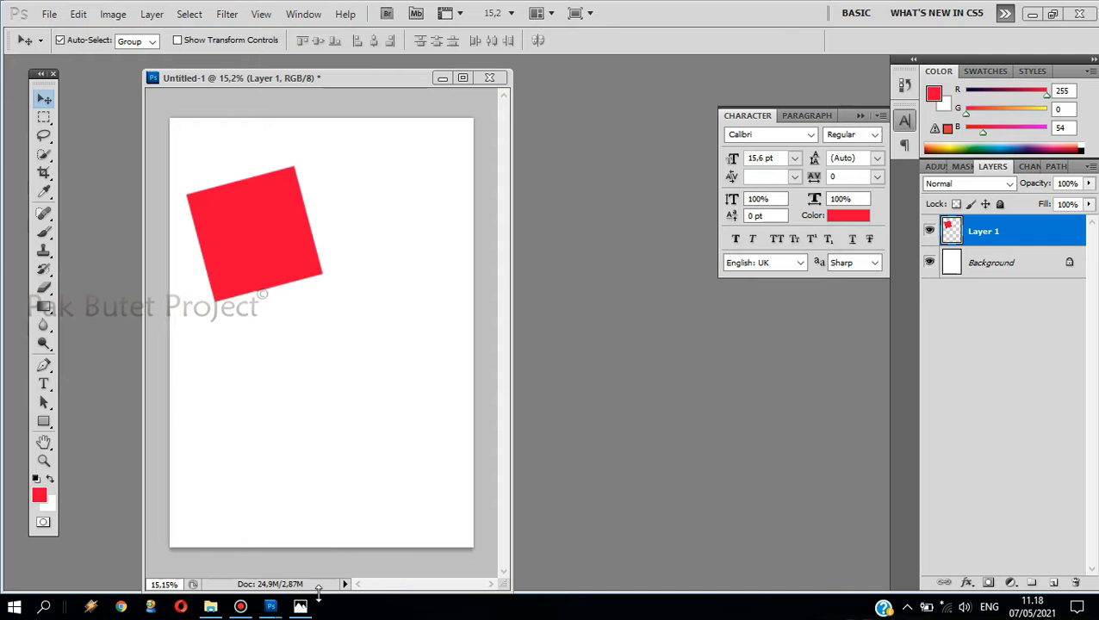
mouse_move(300, 606)
click(286, 545)
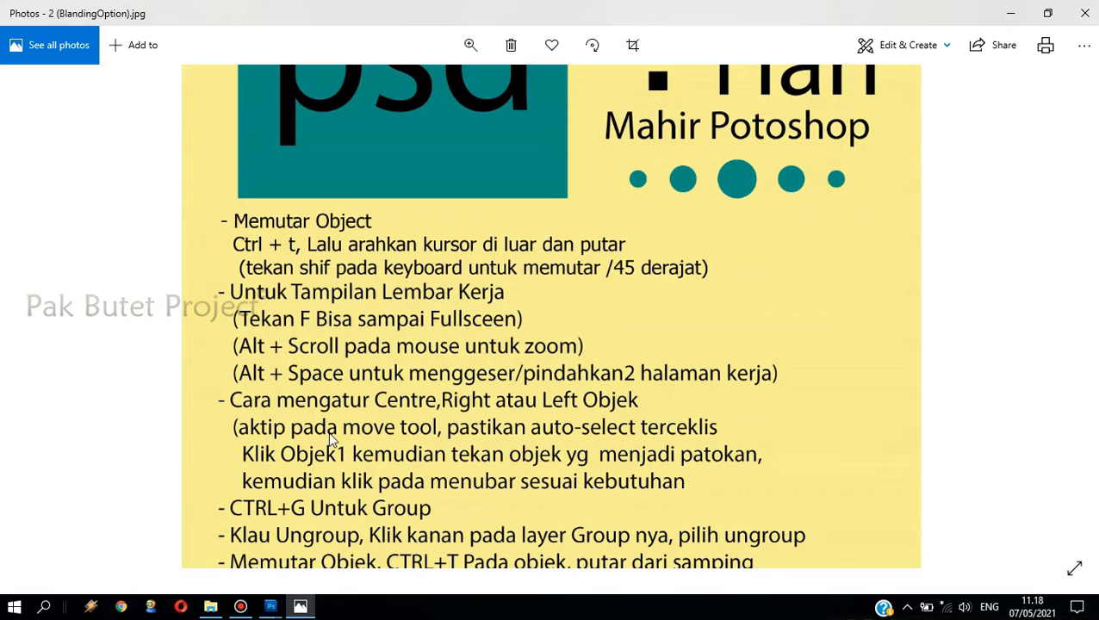
mouse_move(274, 610)
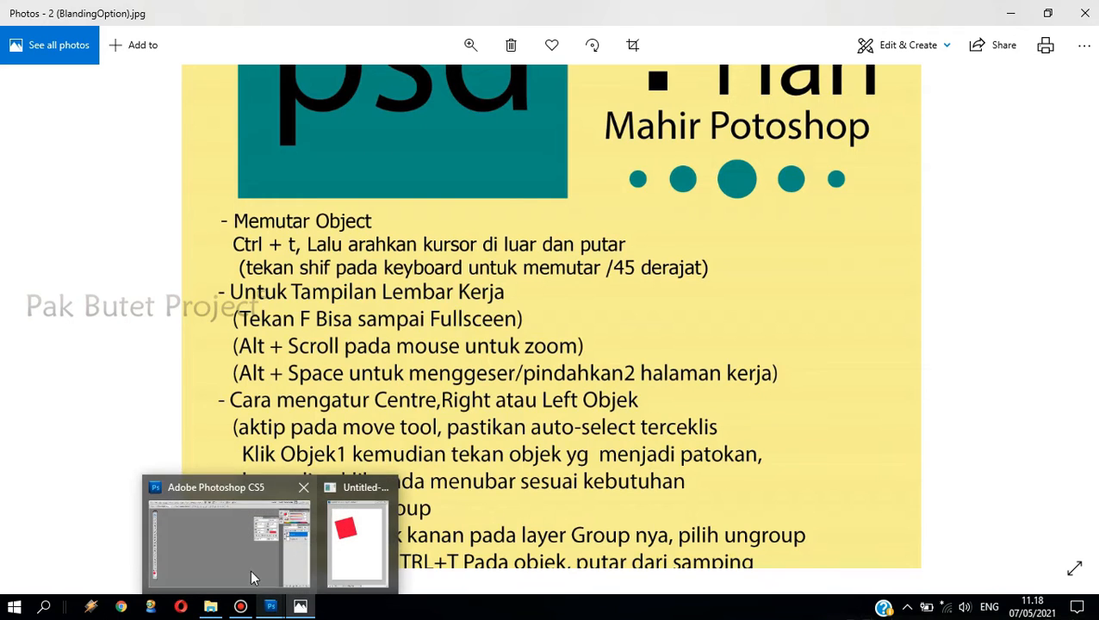
click(250, 569)
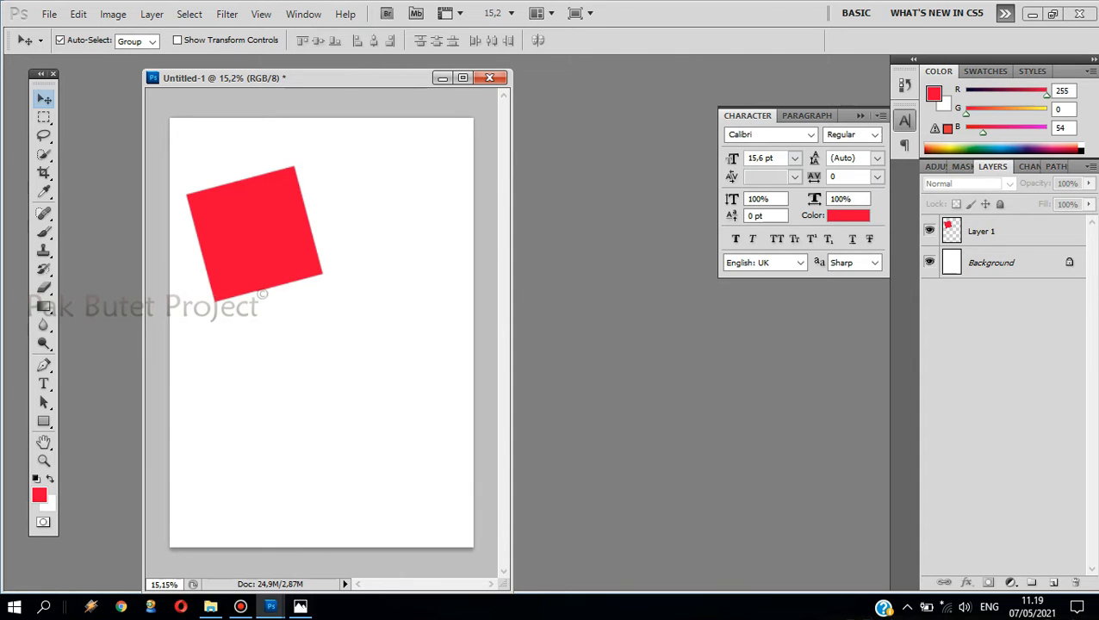
click(300, 607)
mouse_move(300, 607)
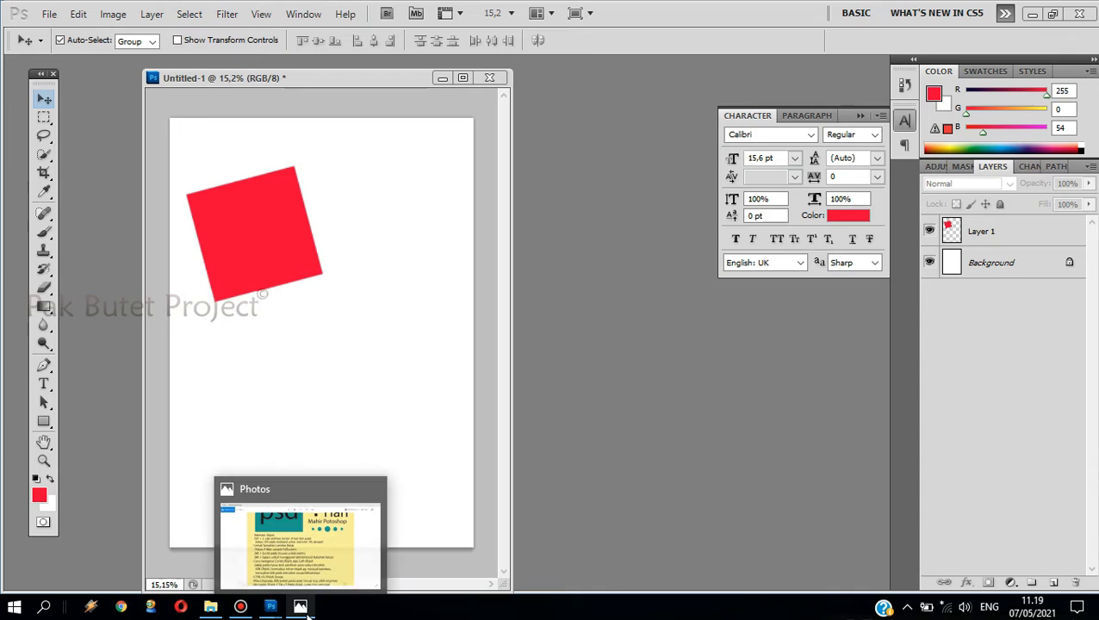
click(310, 555)
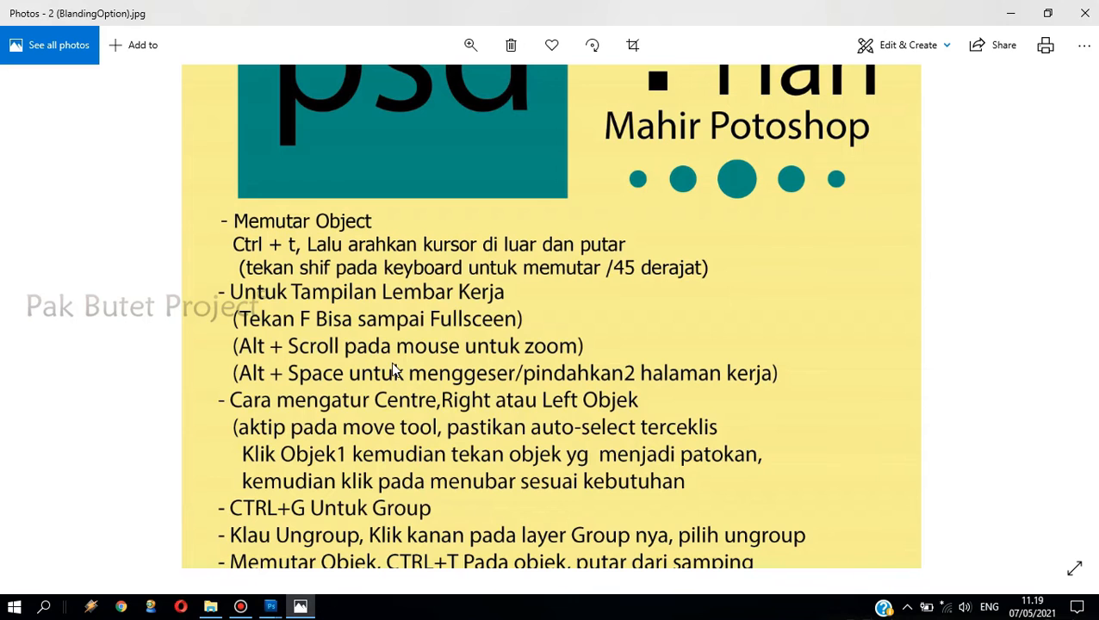
mouse_move(277, 609)
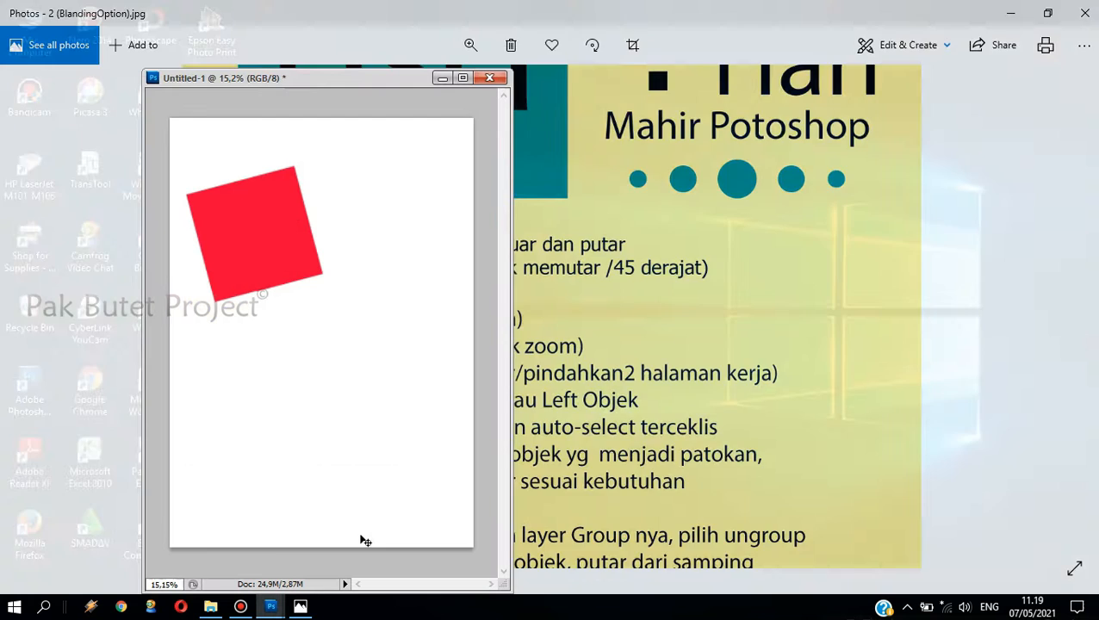
click(365, 540)
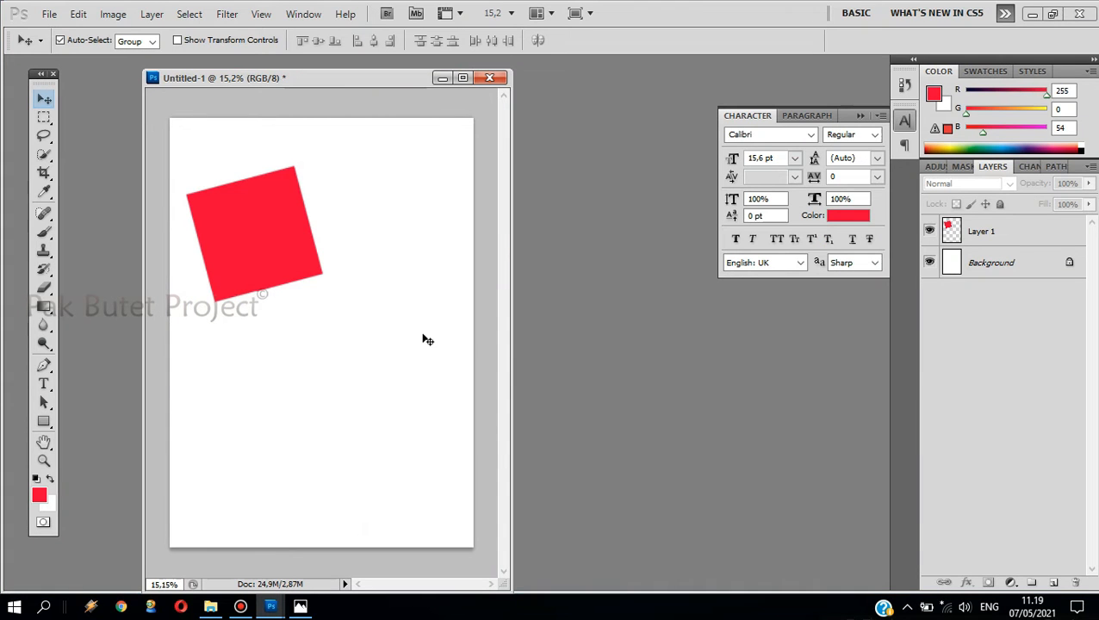
- Change the document to full screen mode with the menu bar and pan the page to the left of the workspace
key(f)
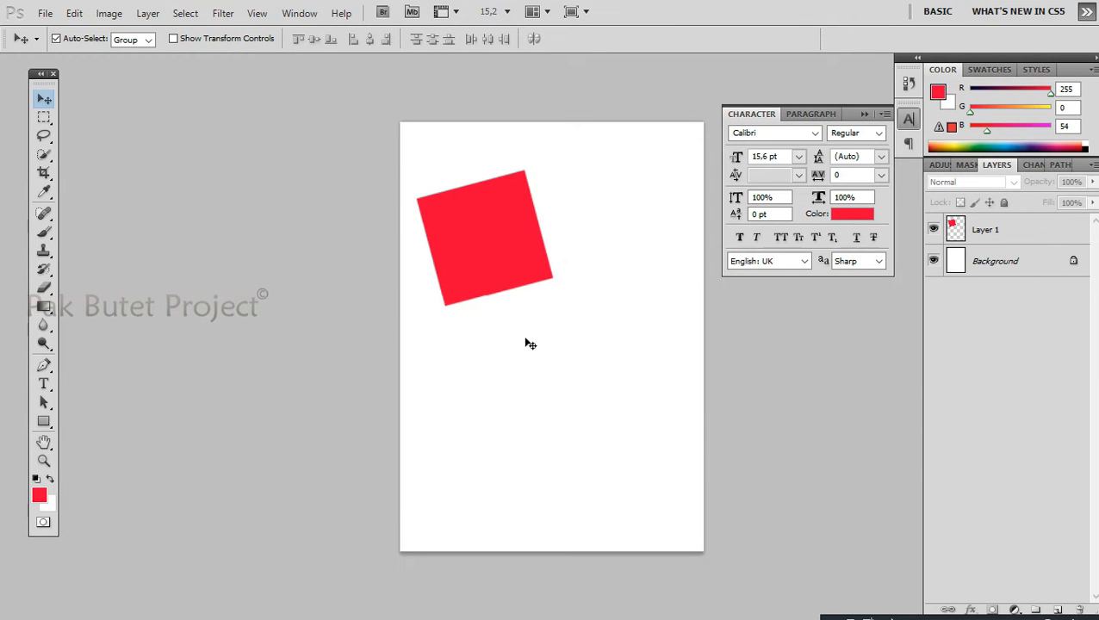
key(space)
drag(542, 334, 361, 326)
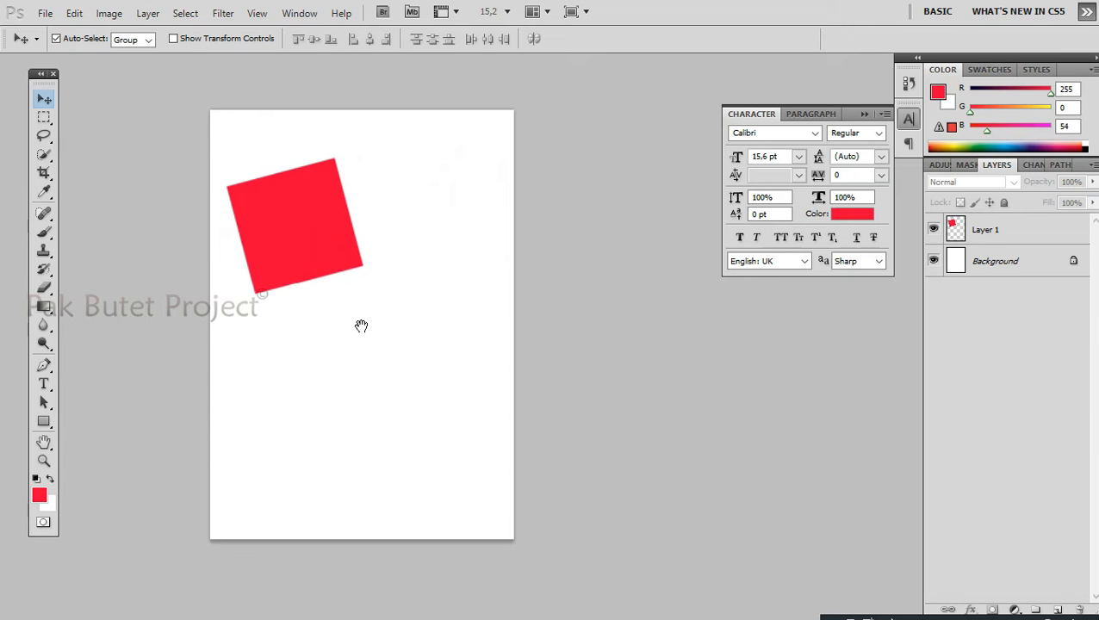
drag(361, 326, 405, 337)
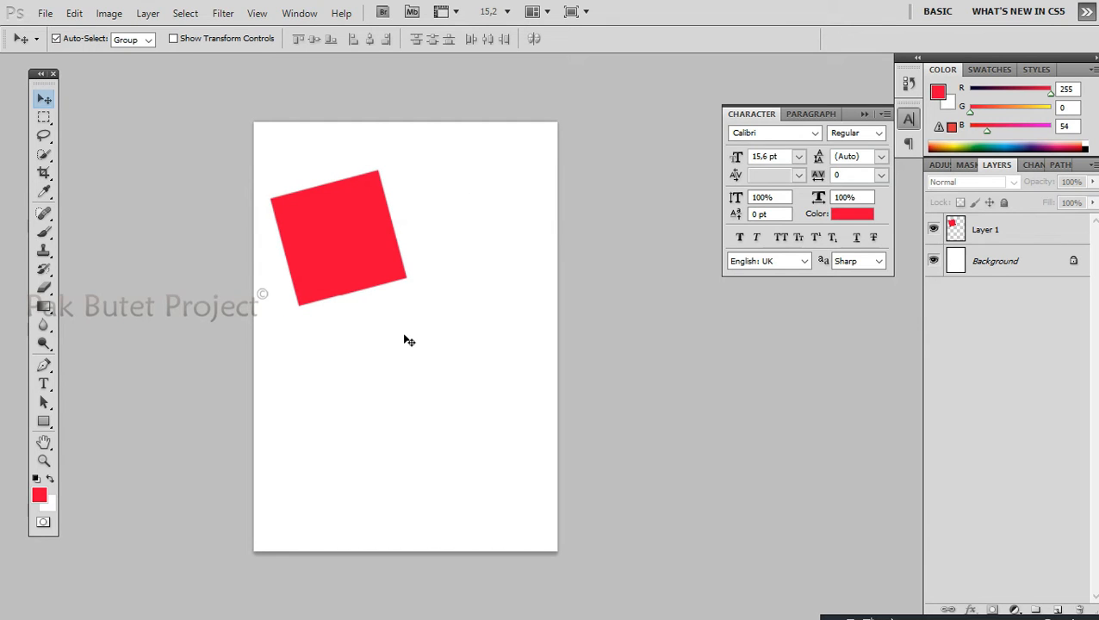
- Zoom in on the red square to 33.3% with the Zoom tool, fit the page on screen and return to the Move tool
key(z)
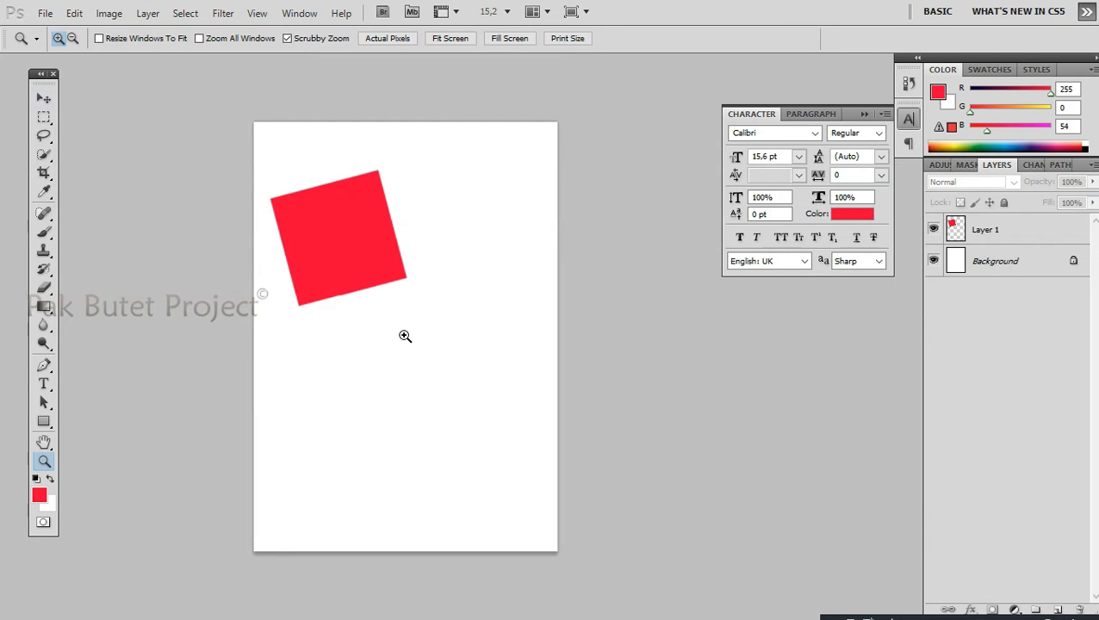
click(382, 308)
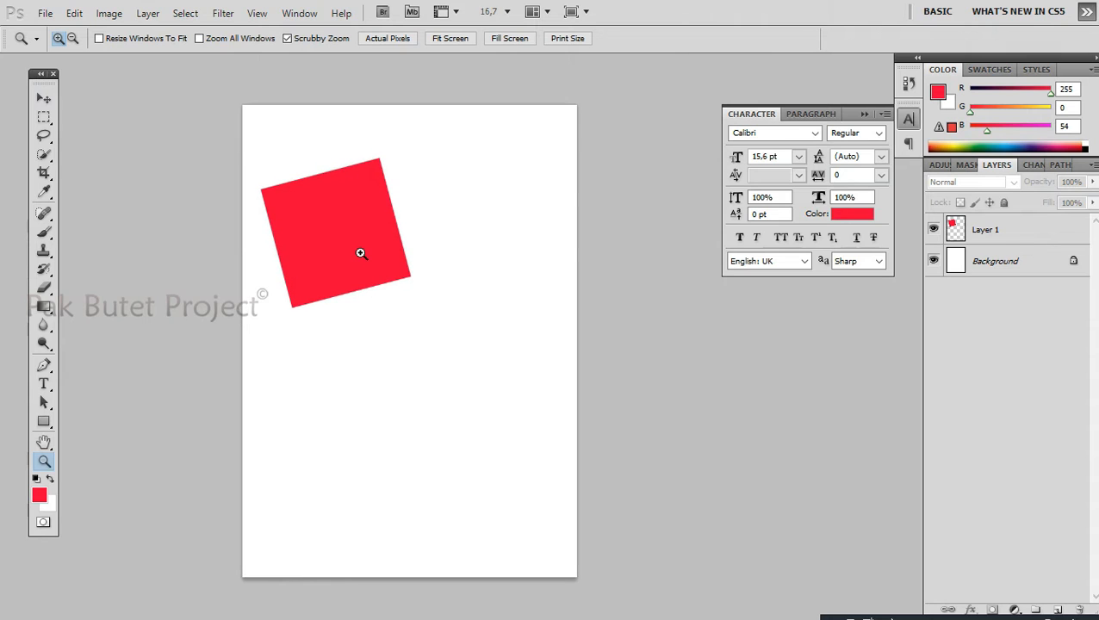
click(359, 253)
click(349, 268)
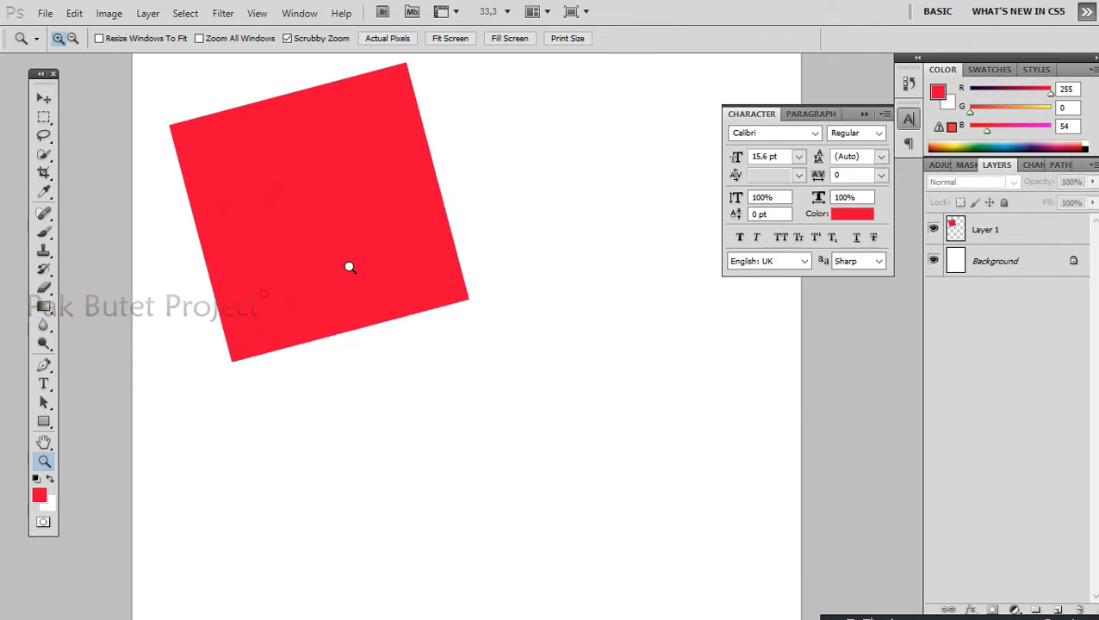
right_click(349, 268)
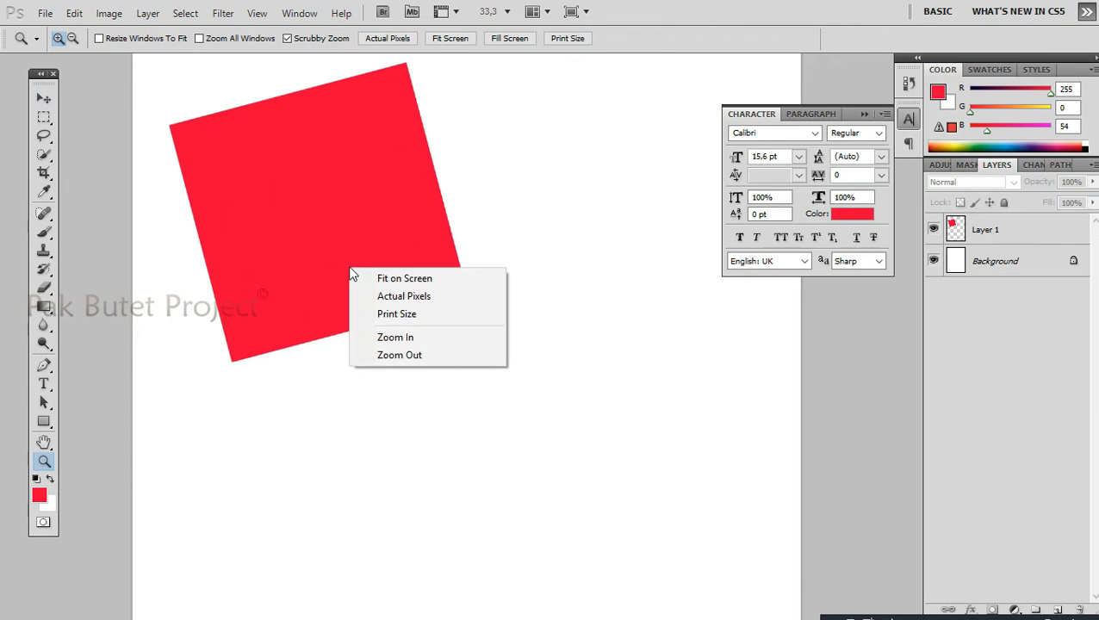
click(401, 281)
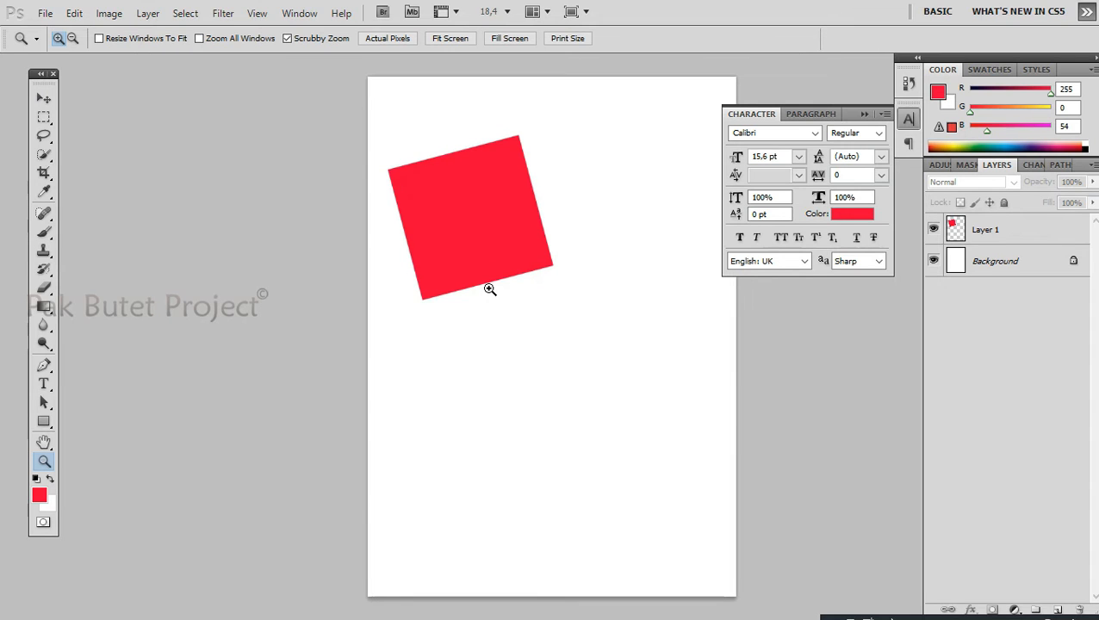
key(v)
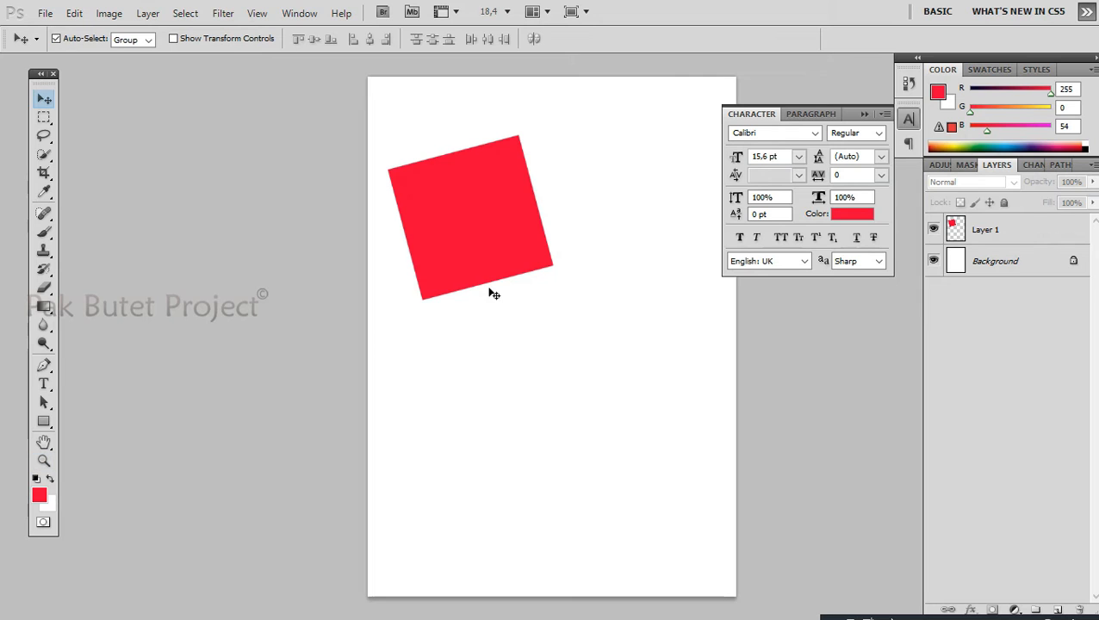
- Zoom the page in and out repeatedly around the red square while keeping the Move tool active
scroll(493, 295, up, 2)
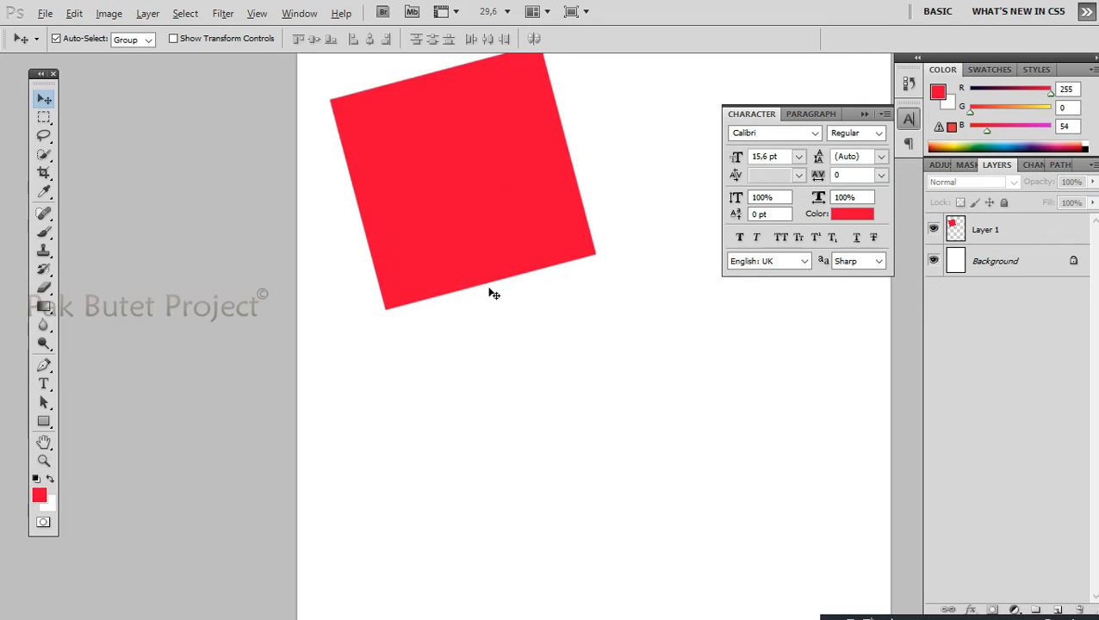
scroll(494, 295, down, 5)
scroll(510, 300, up, 9)
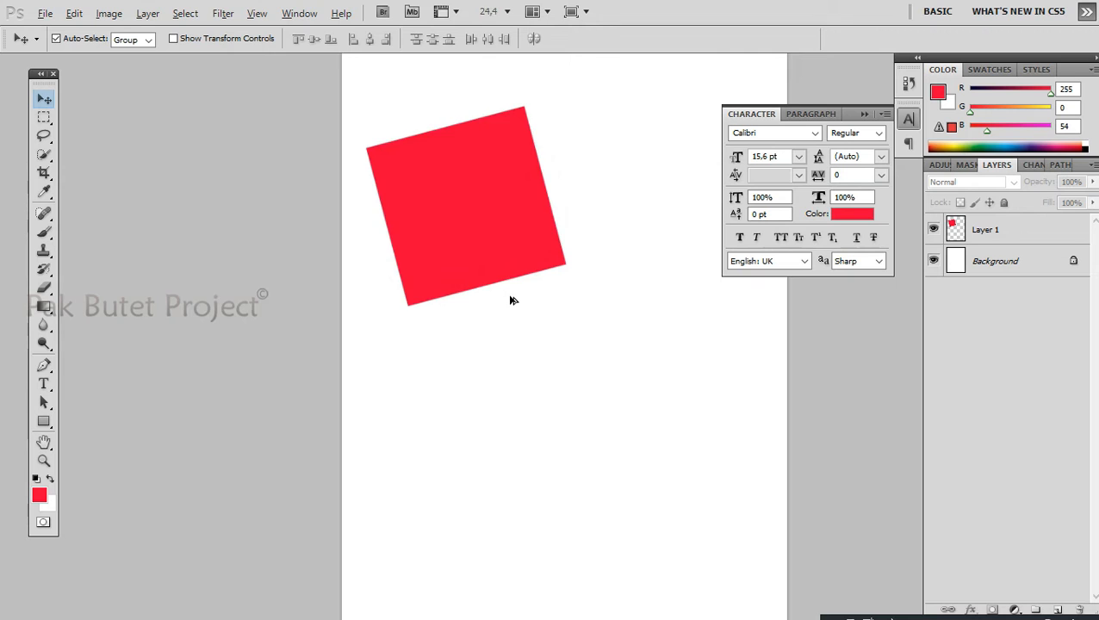
scroll(480, 313, down, 1)
scroll(480, 313, down, 4)
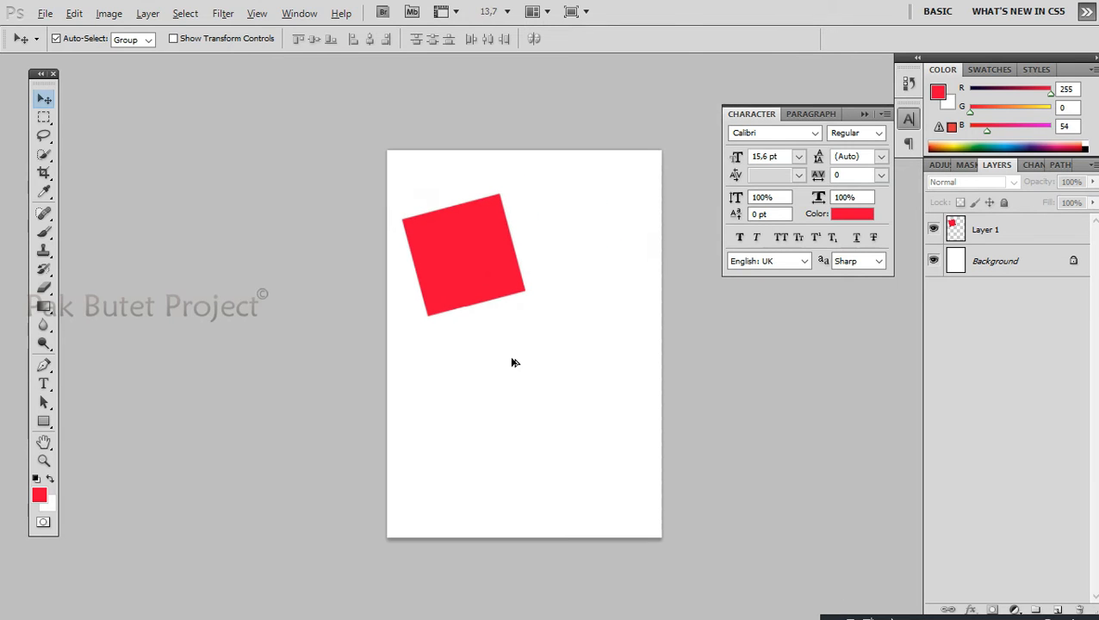
scroll(513, 363, up, 2)
- Combine panning the page up and to the left with zooming in and out, using a 20% magnification
drag(591, 370, 469, 316)
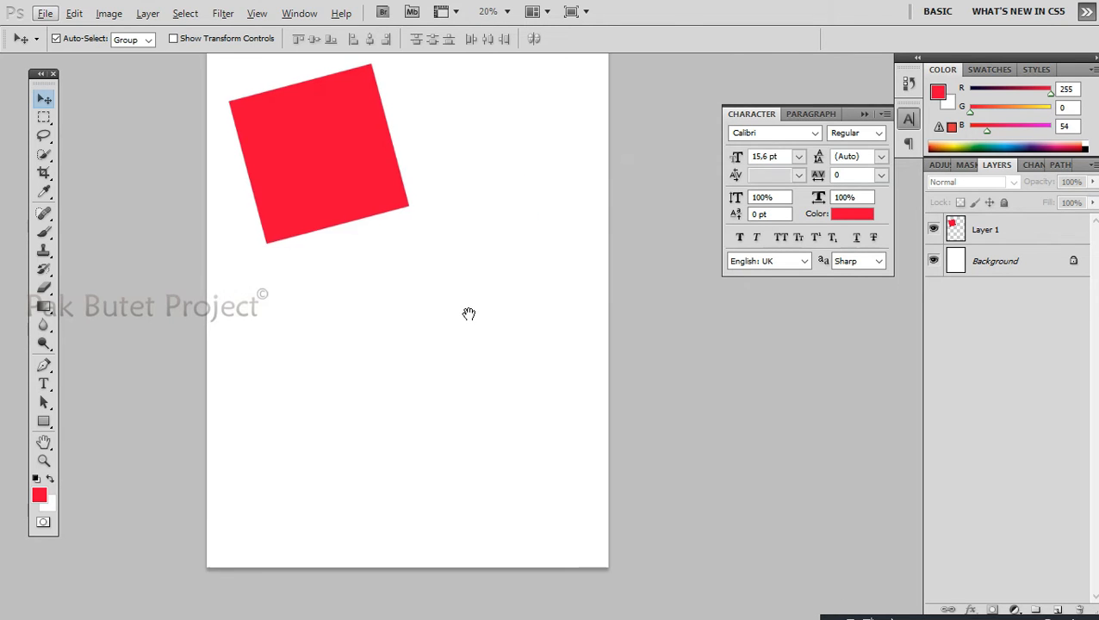
scroll(444, 373, down, 3)
scroll(445, 363, up, 2)
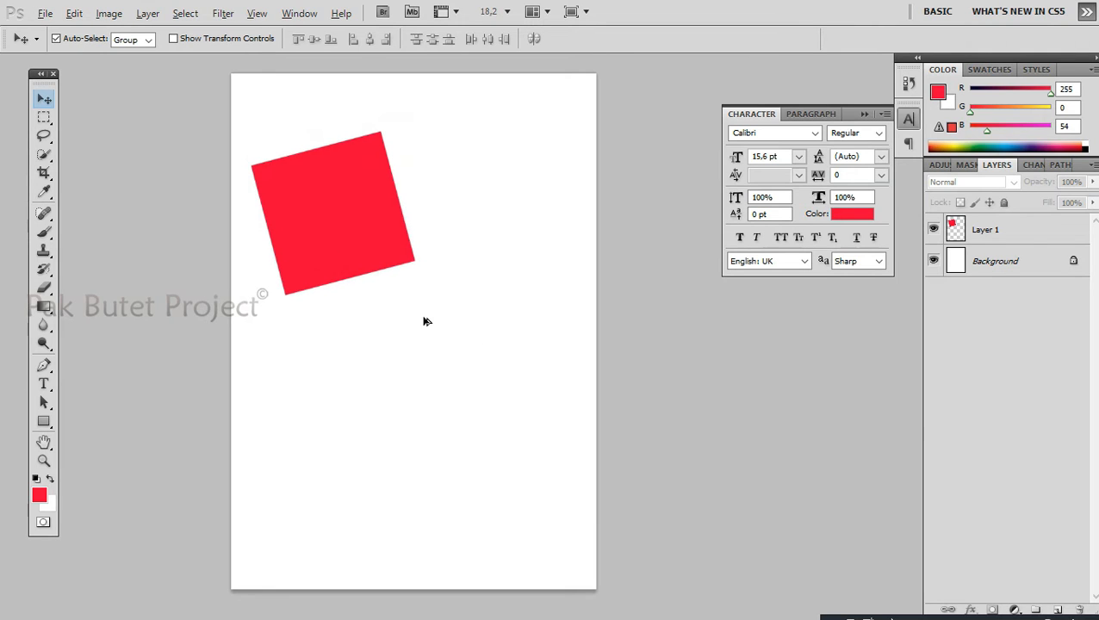
key(alt)
scroll(413, 344, up, 2)
scroll(404, 319, down, 2)
scroll(410, 336, up, 1)
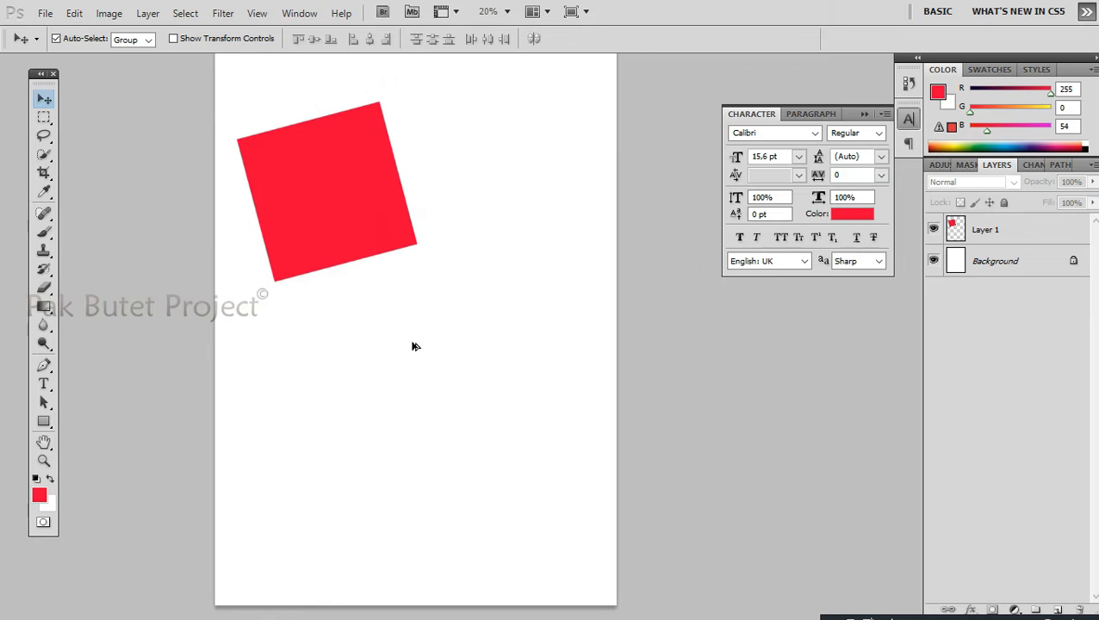
drag(408, 393, 347, 331)
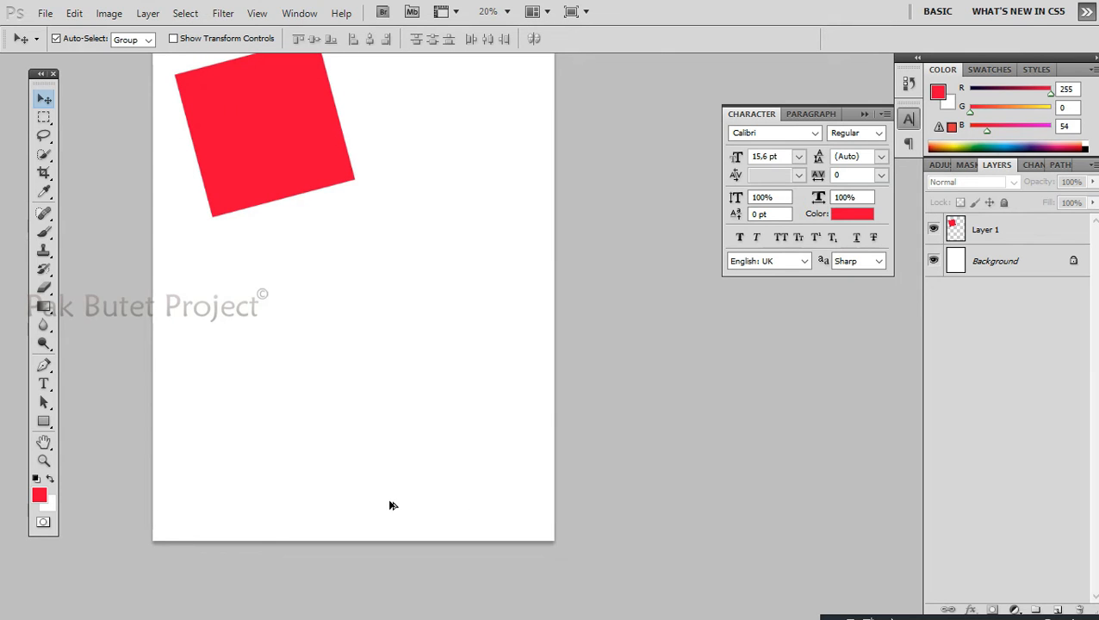
- Zoom in on the empty lower part of the page to 41.9%, panning to keep it in view
alt+scroll(389, 506, up, 3)
drag(524, 412, 510, 312)
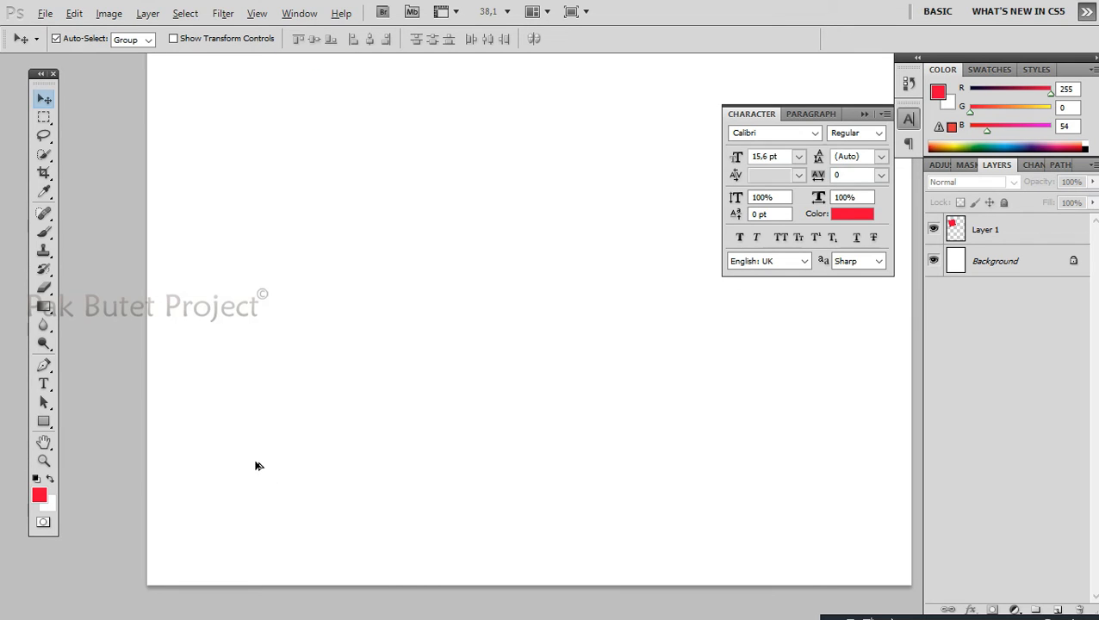
scroll(255, 464, up, 1)
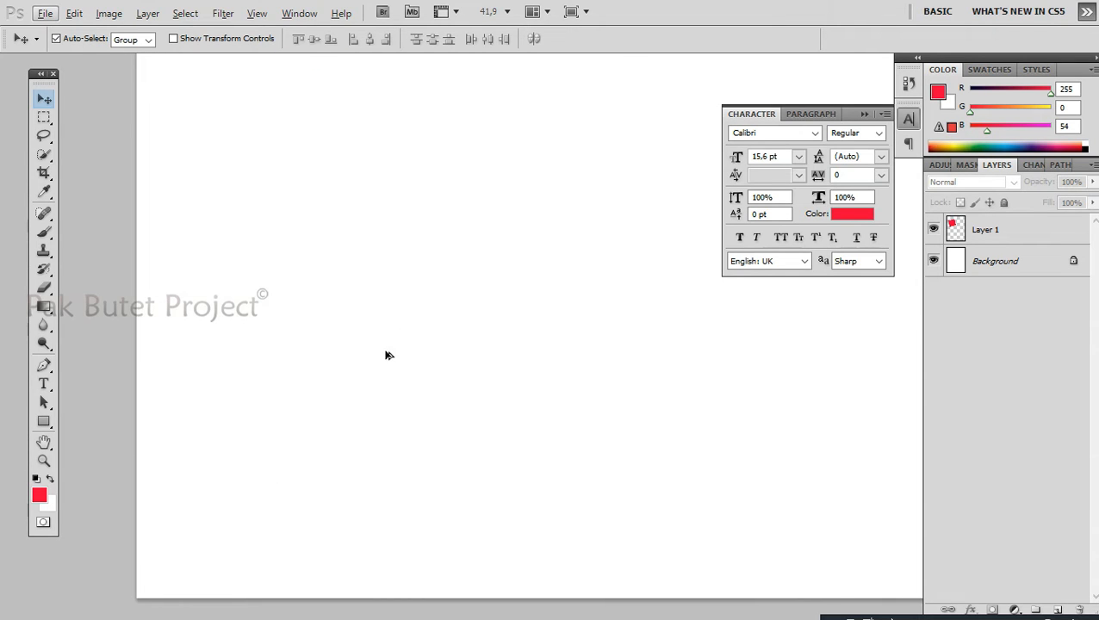
- Zoom out from the lower part of the page and pan until the whole page with the red square is in view
scroll(371, 367, down, 7)
scroll(394, 410, down, 4)
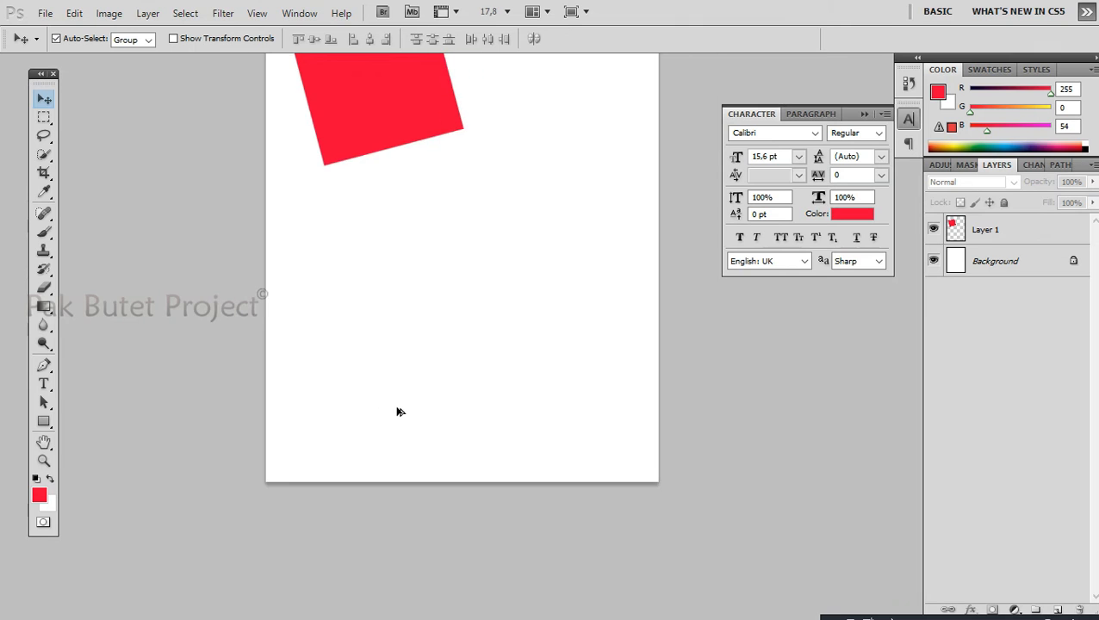
scroll(474, 228, down, 3)
scroll(476, 285, up, 3)
drag(475, 284, 431, 326)
- Switch to full-screen display with the black surround and zoom the page in and out there
key(f)
key(f)
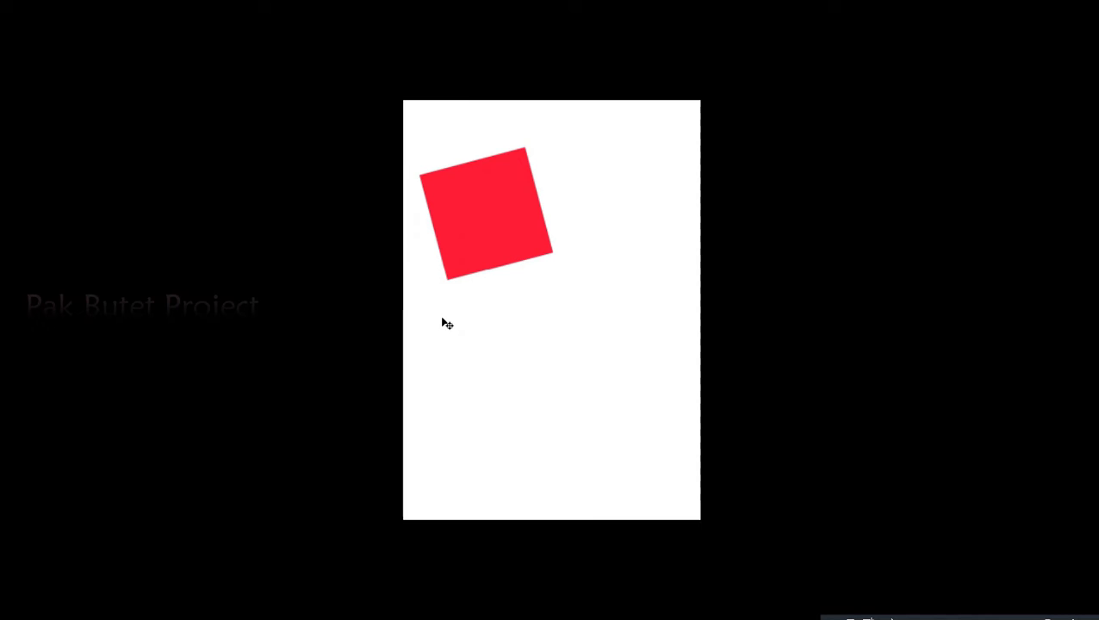
scroll(528, 270, up, 3)
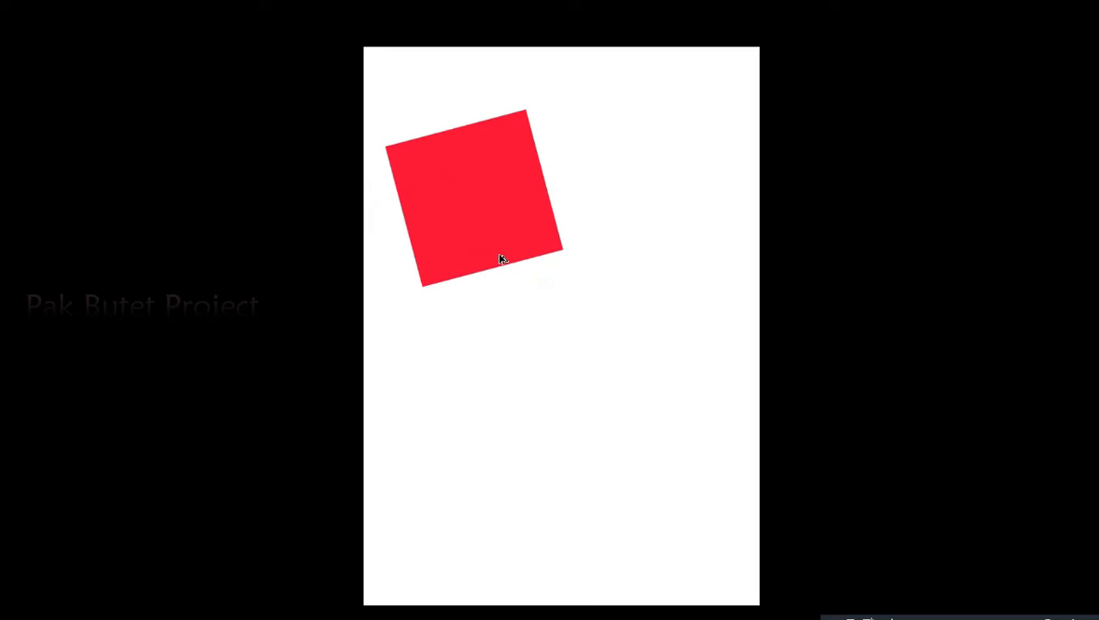
scroll(503, 259, down, 1)
scroll(572, 414, up, 1)
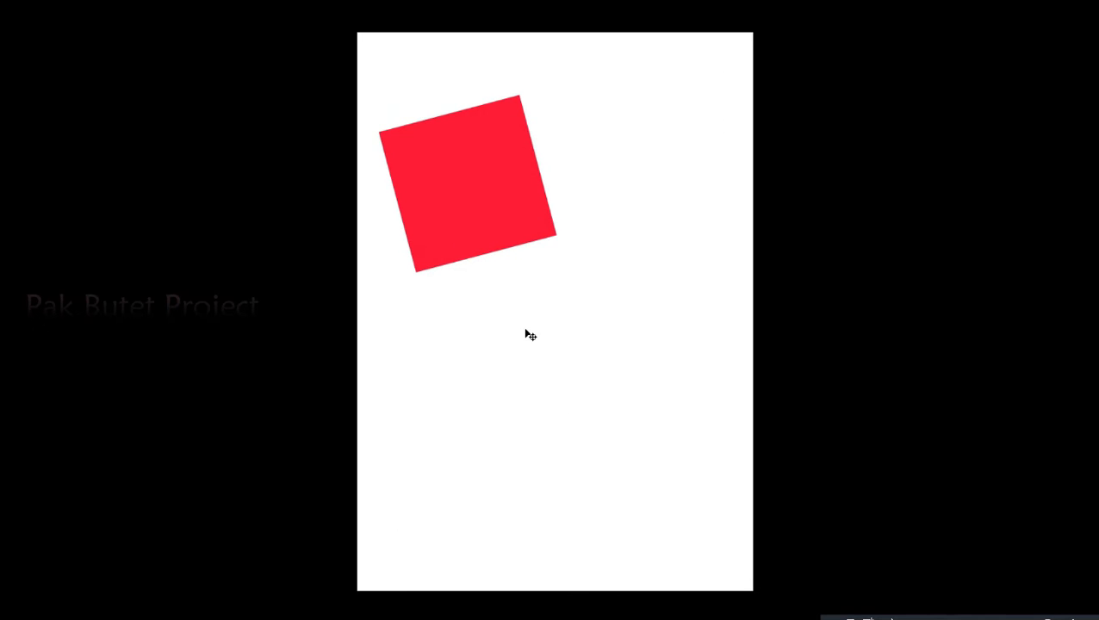
- Cycle through standard, full-screen with menu bar and black full-screen display, ending in the standard window
key(f)
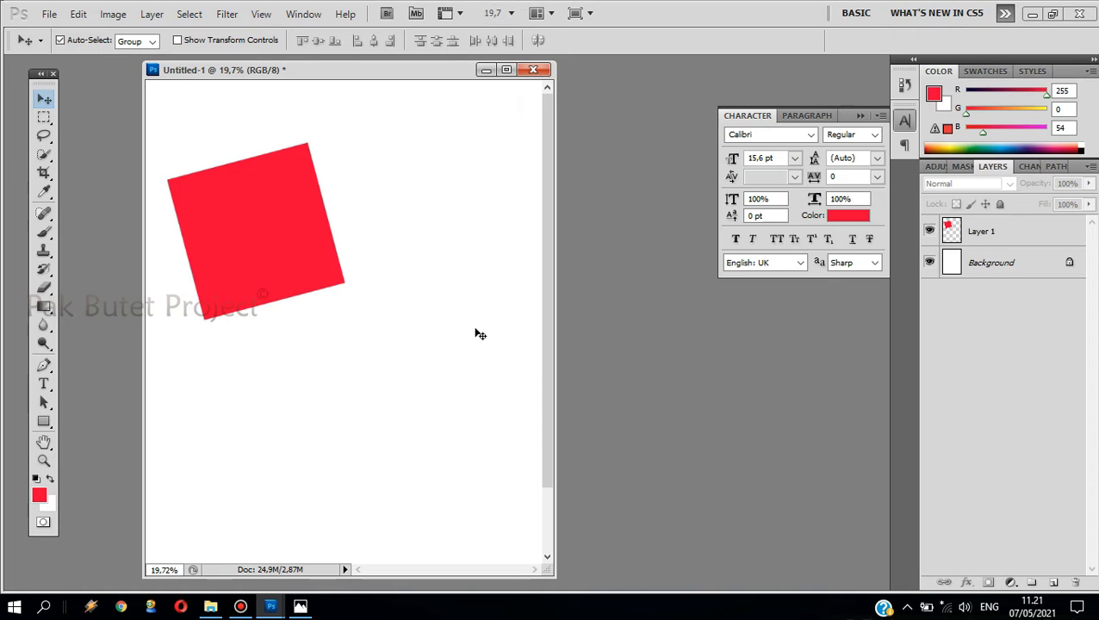
key(f)
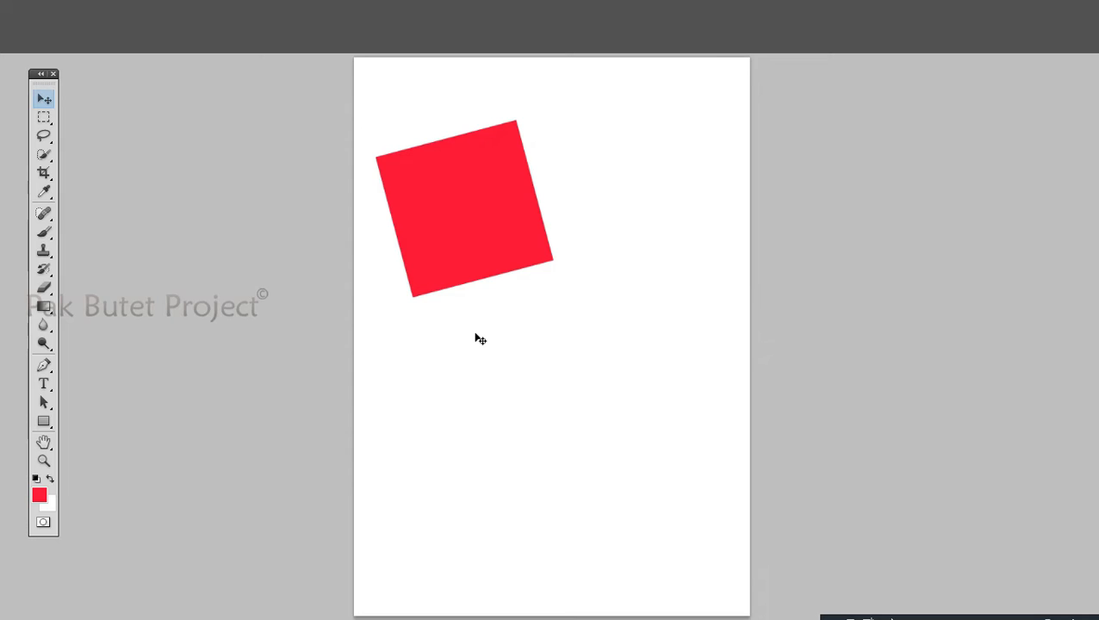
key(f)
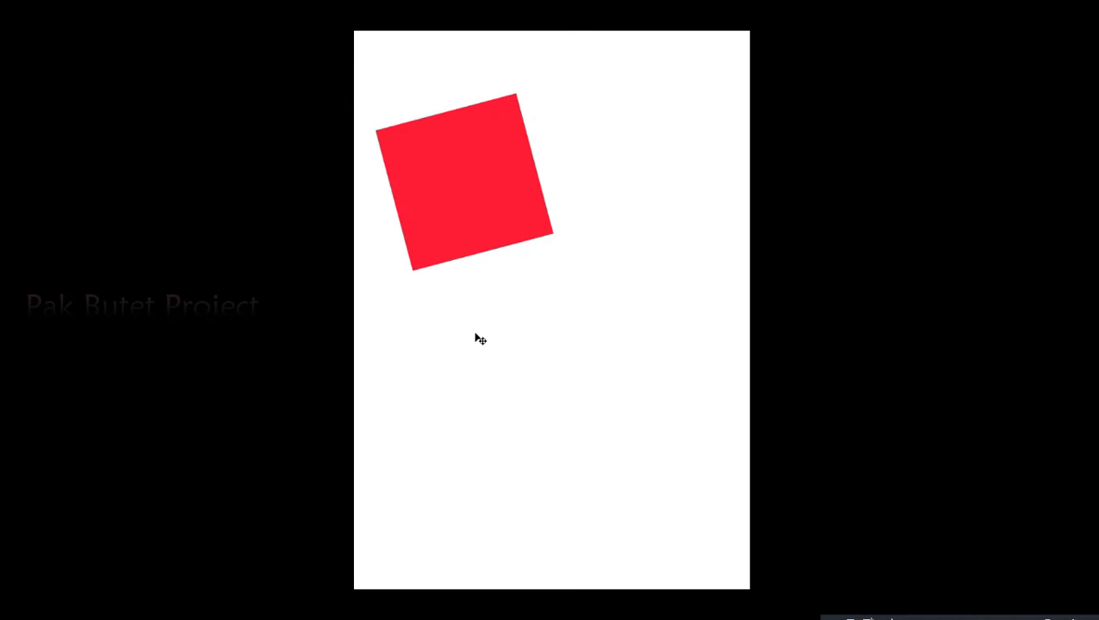
key(f)
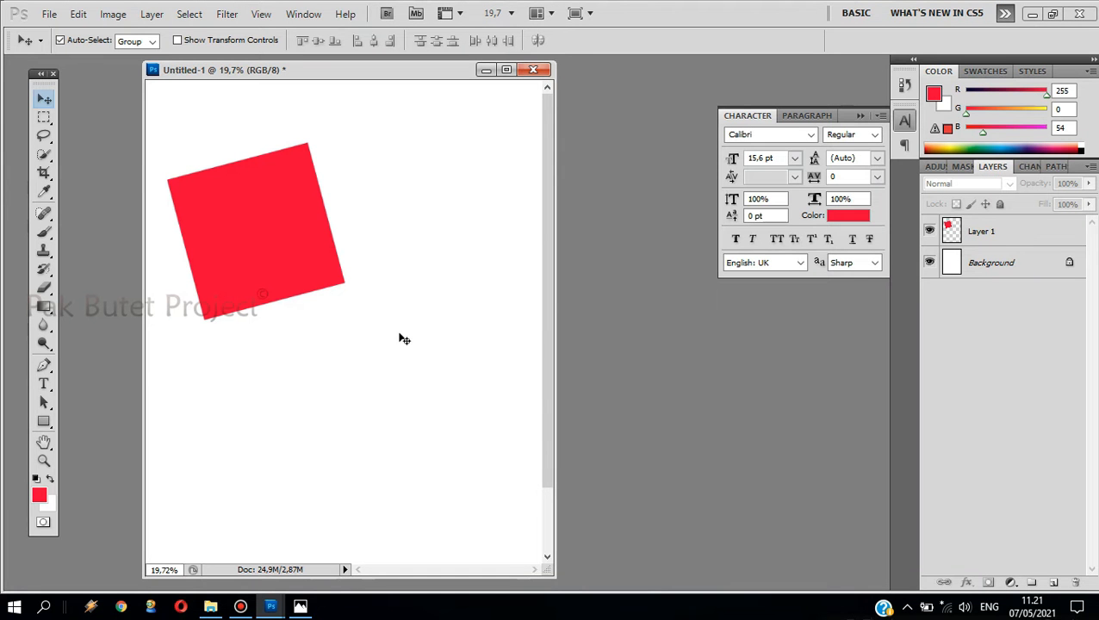
- Shrink the floating document window, switch to full-screen display with menu bar, and adjust the page view to 13.5%
scroll(397, 342, down, 2)
drag(144, 64, 200, 143)
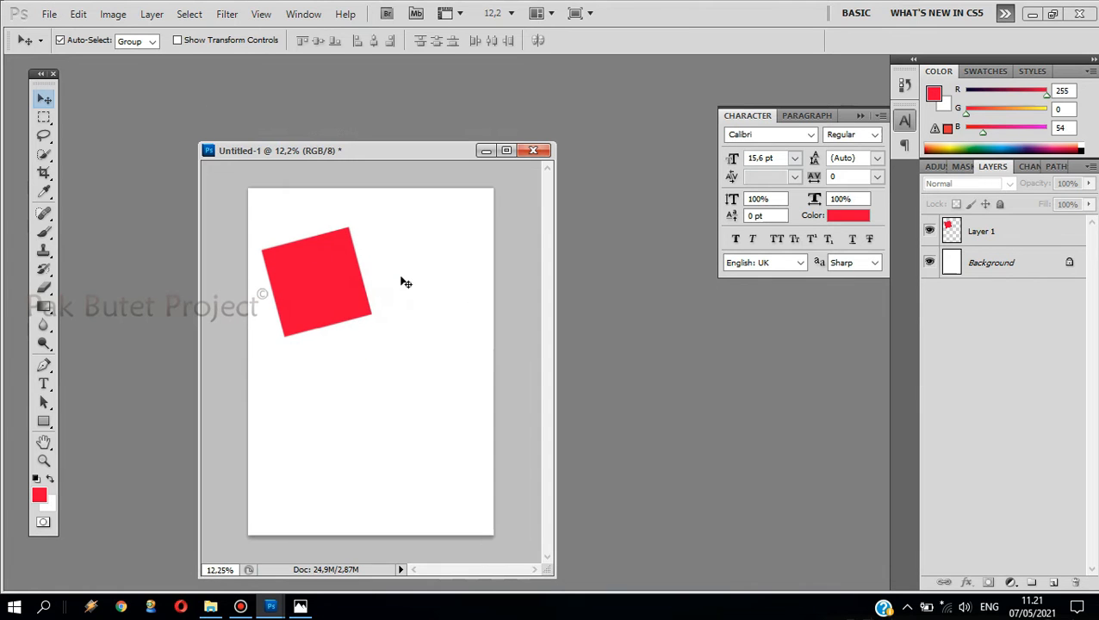
key(f)
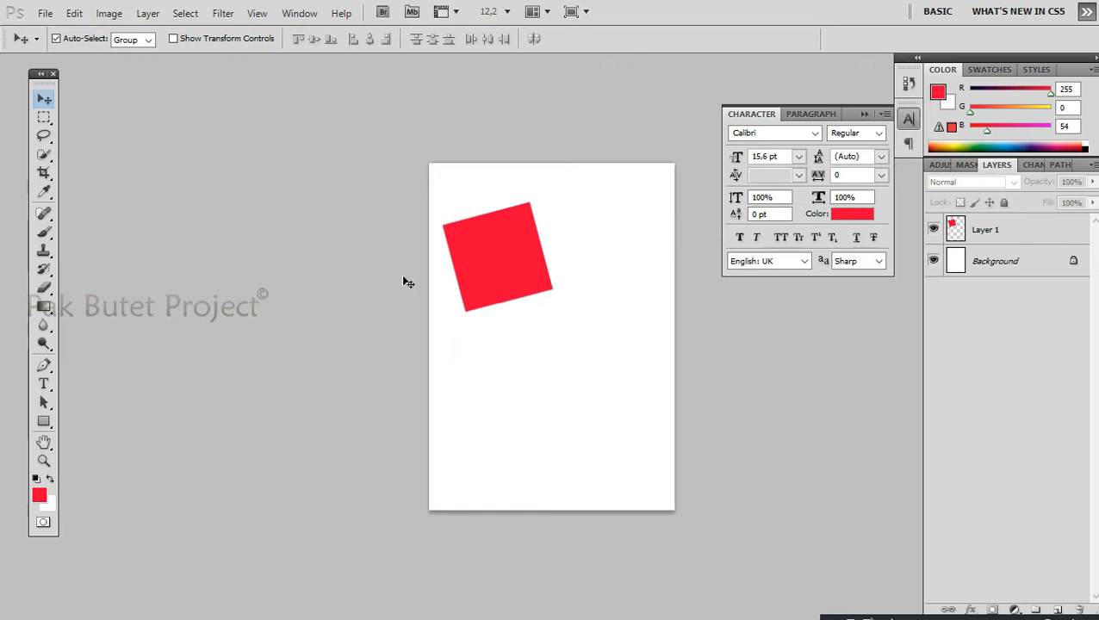
drag(535, 312, 415, 277)
scroll(422, 274, up, 1)
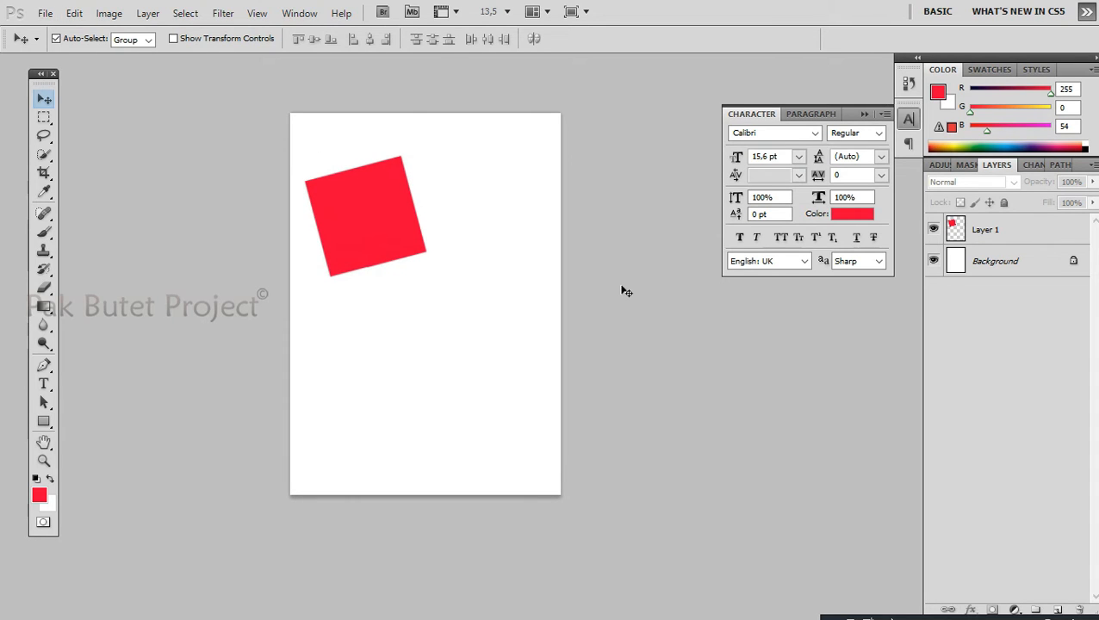
- Check the lesson notes on aligning objects in the Photos app and return to Photoshop
key(alt+Tab)
key(alt+Tab)
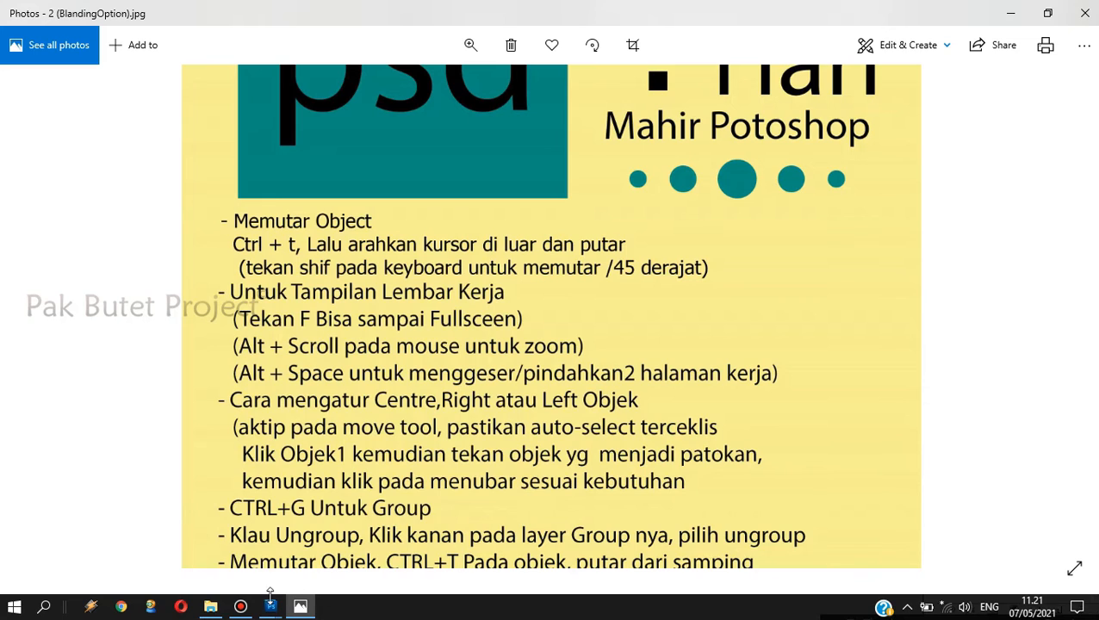
mouse_move(270, 603)
click(355, 552)
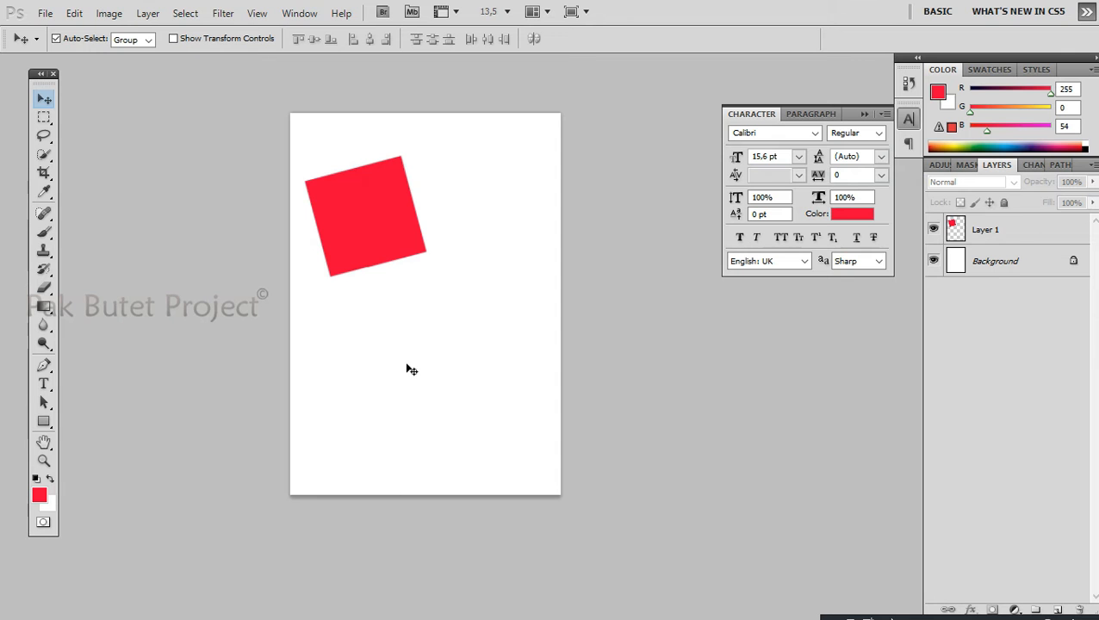
- Convert the locked Background into a regular layer named Layer 0, then try filling it with the foreground red and undo the fill
click(392, 257)
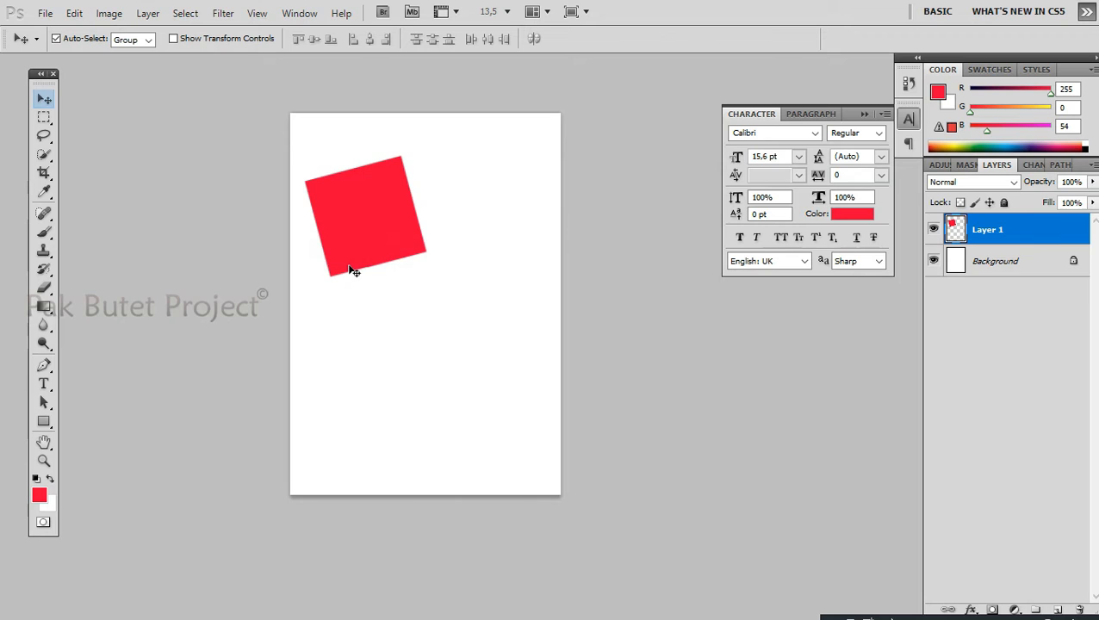
double_click(1032, 260)
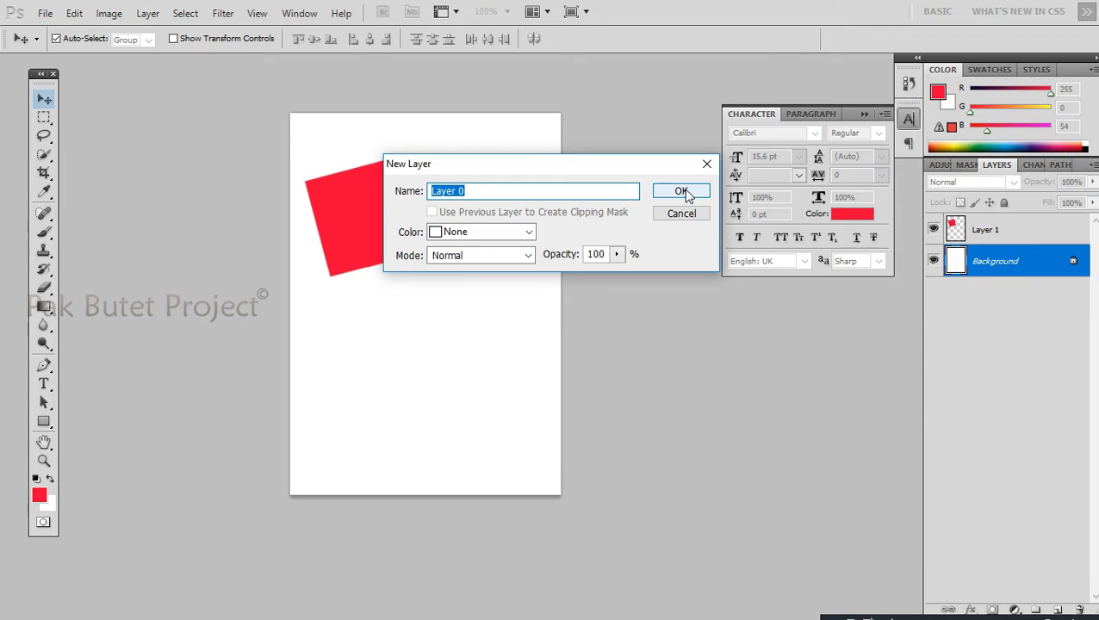
click(681, 191)
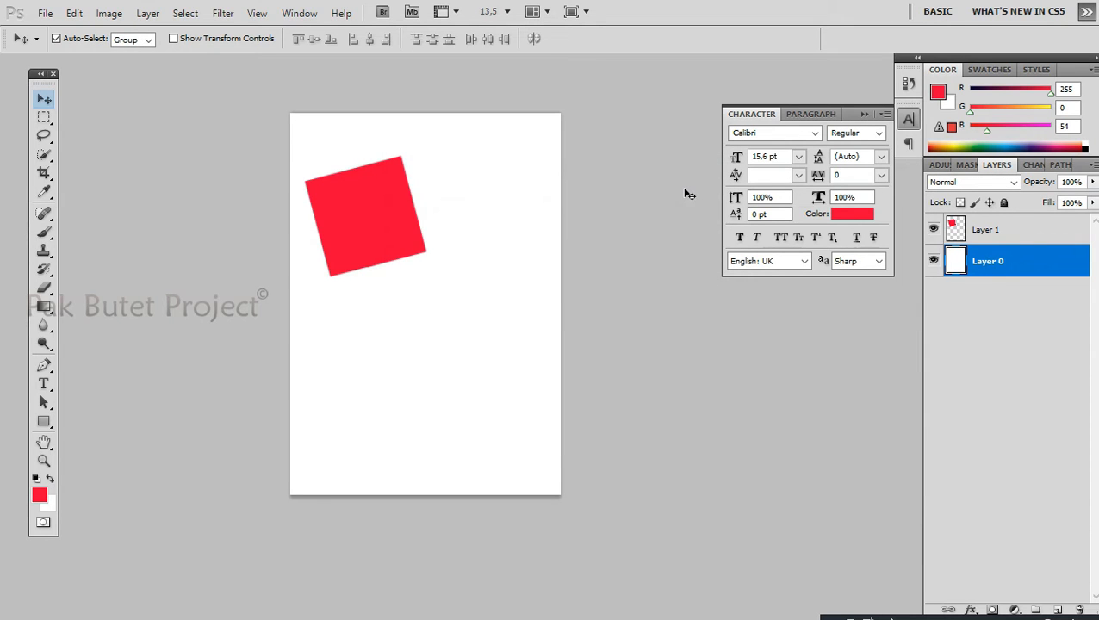
key(alt+BackSpace)
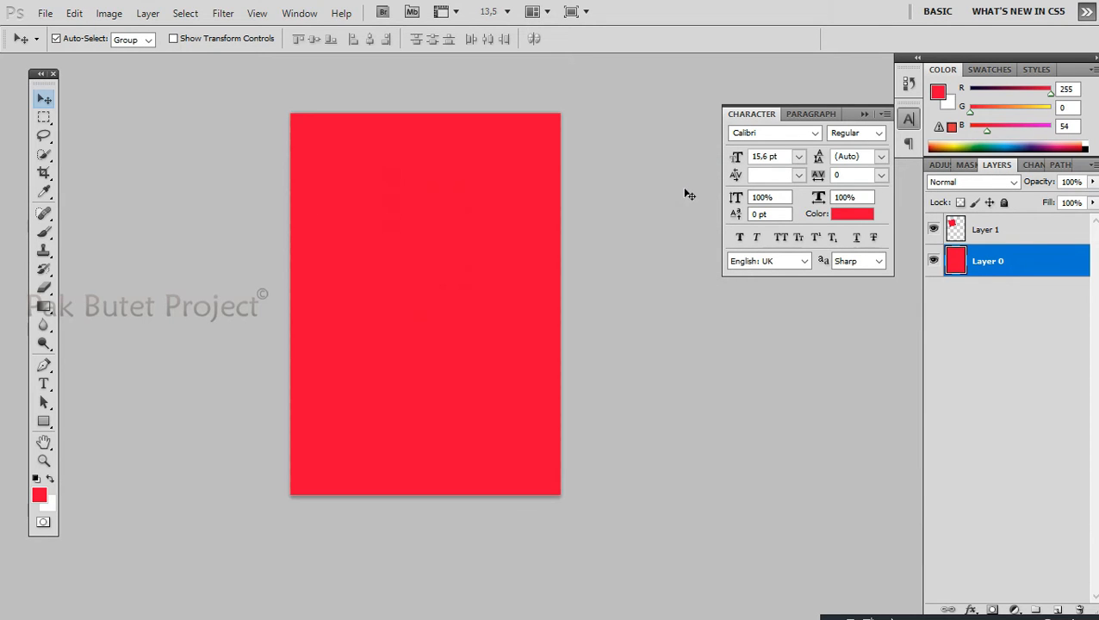
key(ctrl+z)
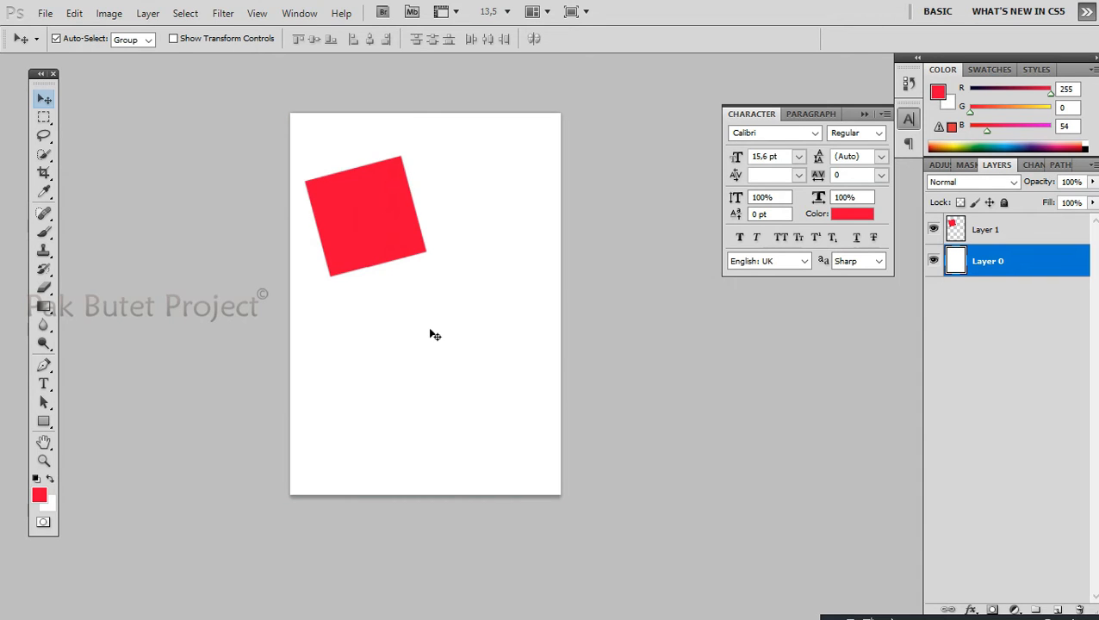
- Align the red square on Layer 1 to the vertical and horizontal centres of Layer 0, leaving only Layer 1 selected
click(381, 199)
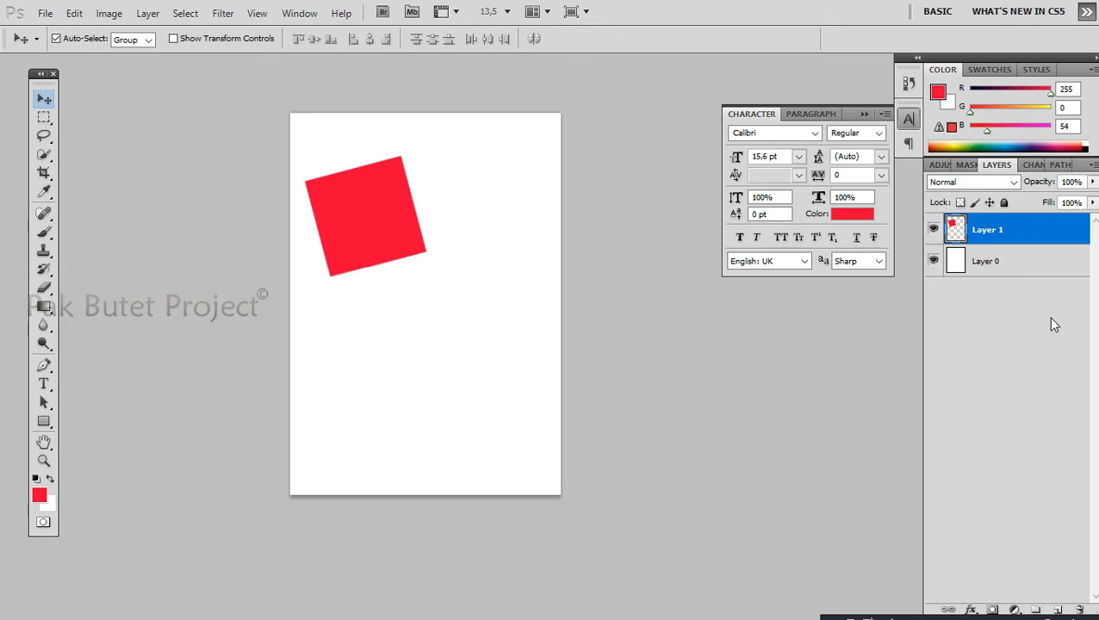
shift+click(994, 262)
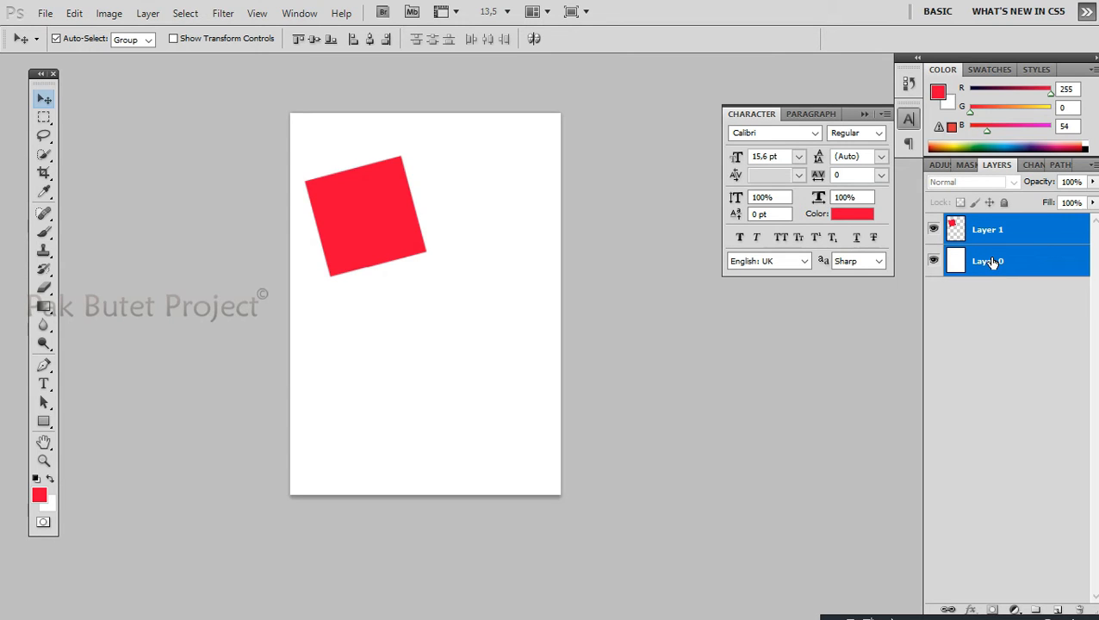
click(313, 40)
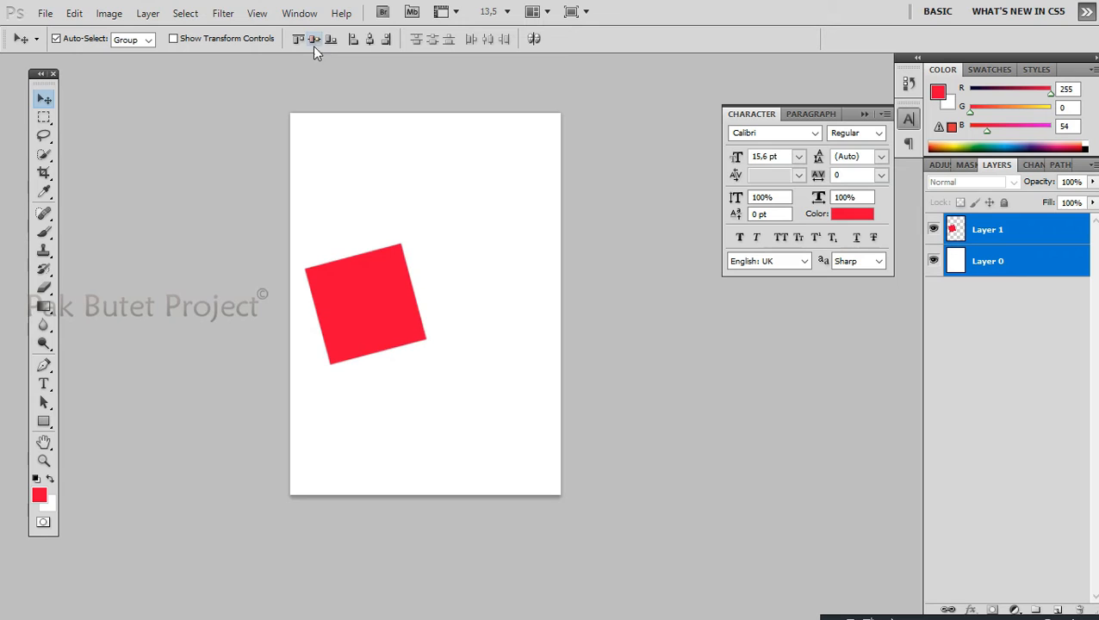
click(370, 39)
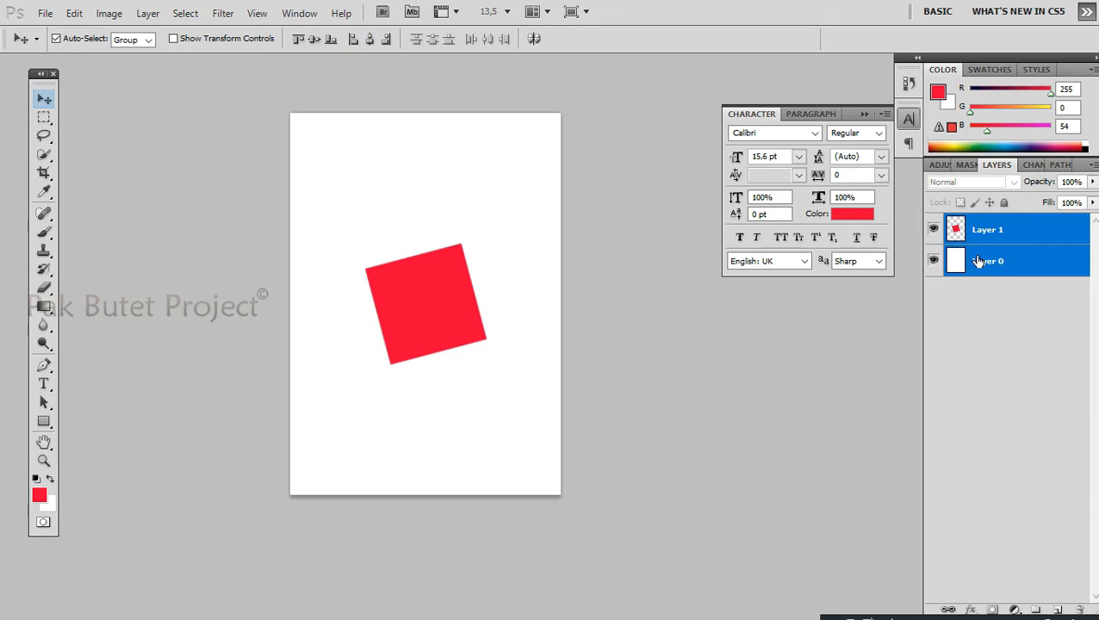
click(1014, 239)
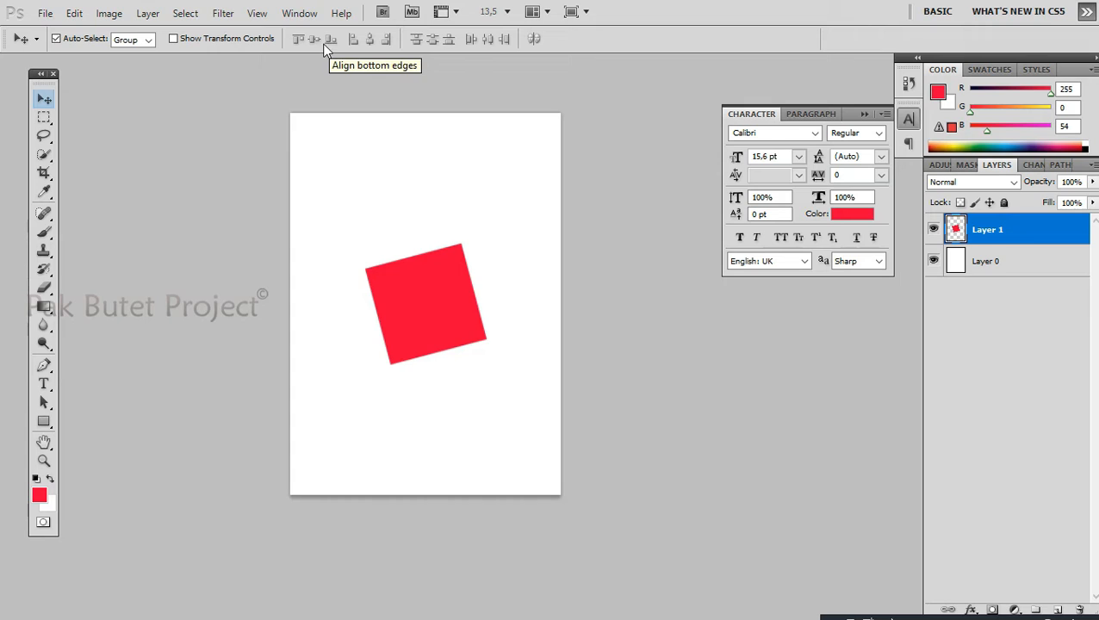
- Try a rectangular marquee selection over the square's upper part, subtracting its upper-left corner and intersecting it with another rectangle
click(43, 119)
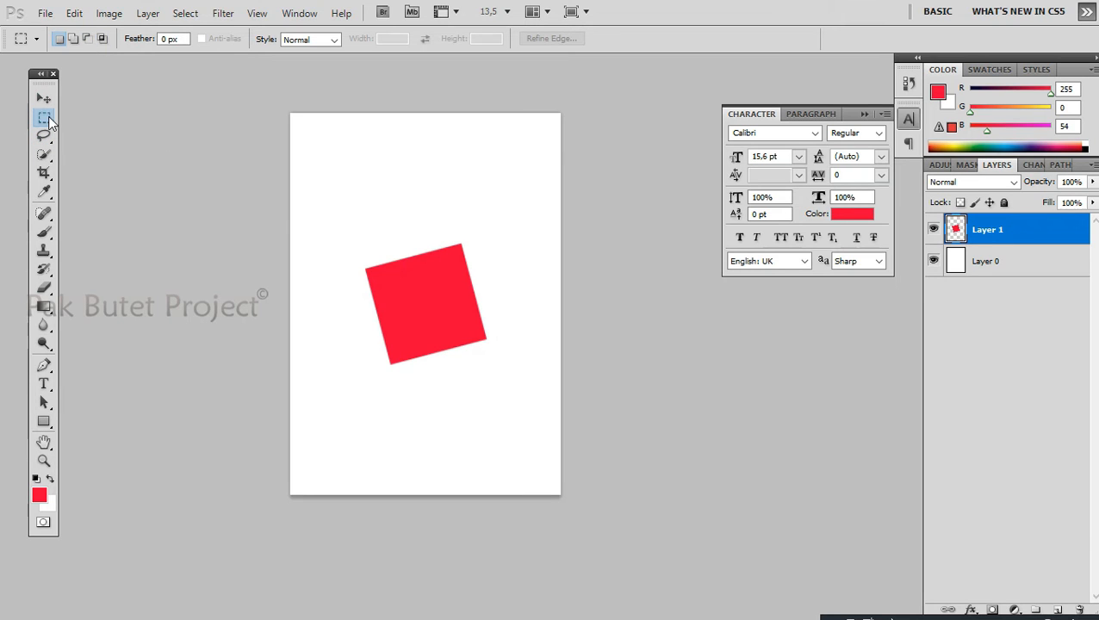
drag(521, 298, 377, 210)
click(84, 39)
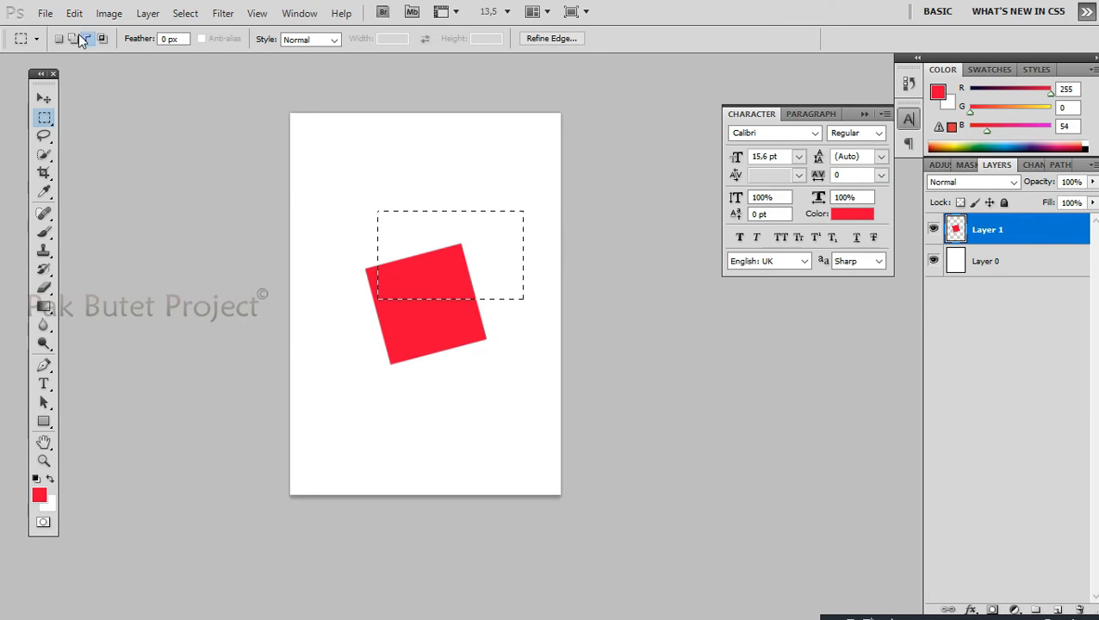
drag(341, 170, 420, 243)
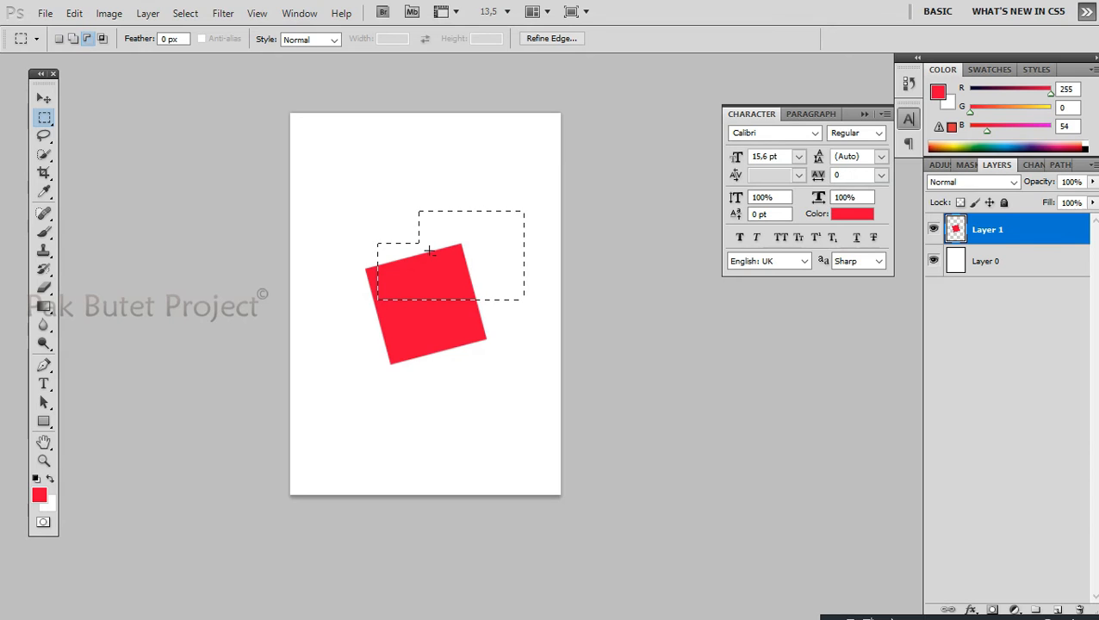
click(102, 39)
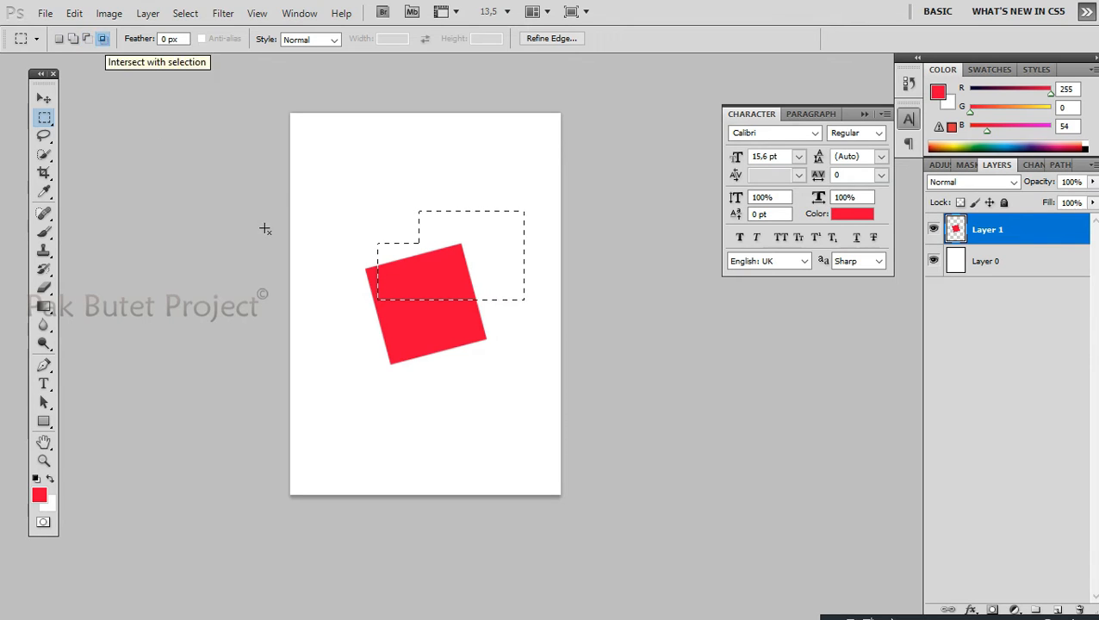
drag(338, 262, 425, 337)
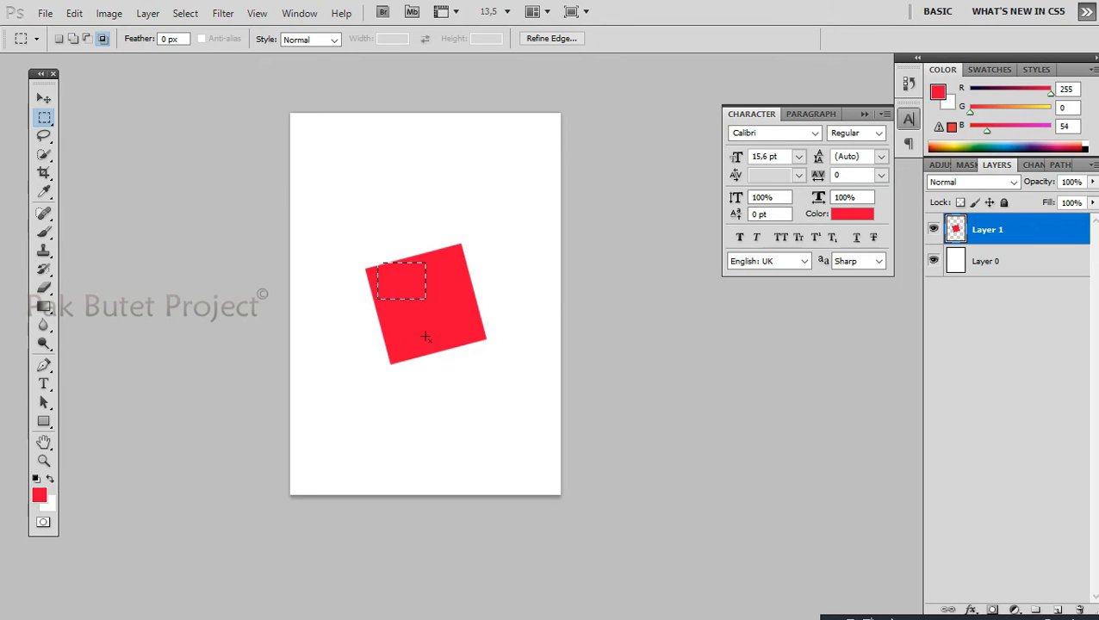
- View the Lasso and Gradient tool options, clear the marquee selection and return to the Move tool
click(44, 136)
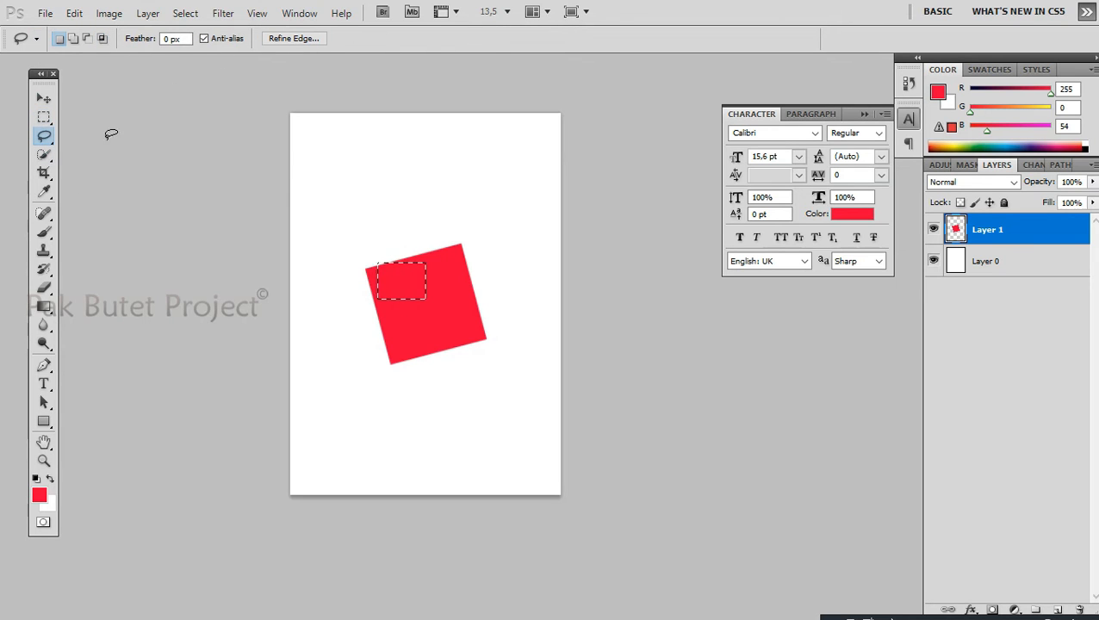
click(44, 307)
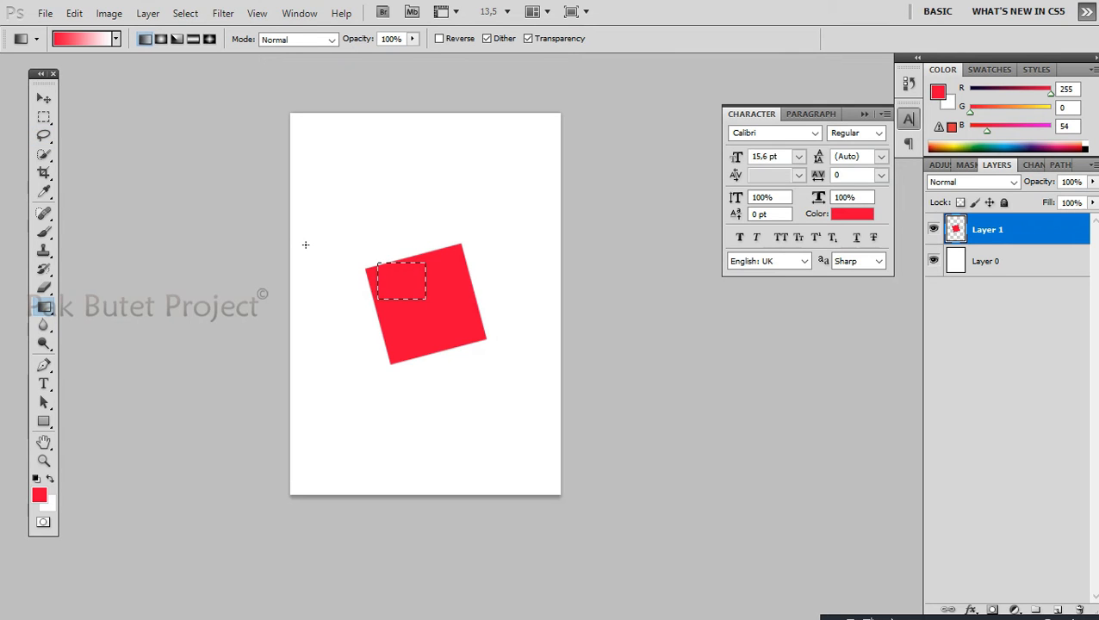
key(ctrl+d)
click(50, 99)
- Cycle the screen modes again to view the centred square in black full-screen display and leave that display
key(f)
key(f)
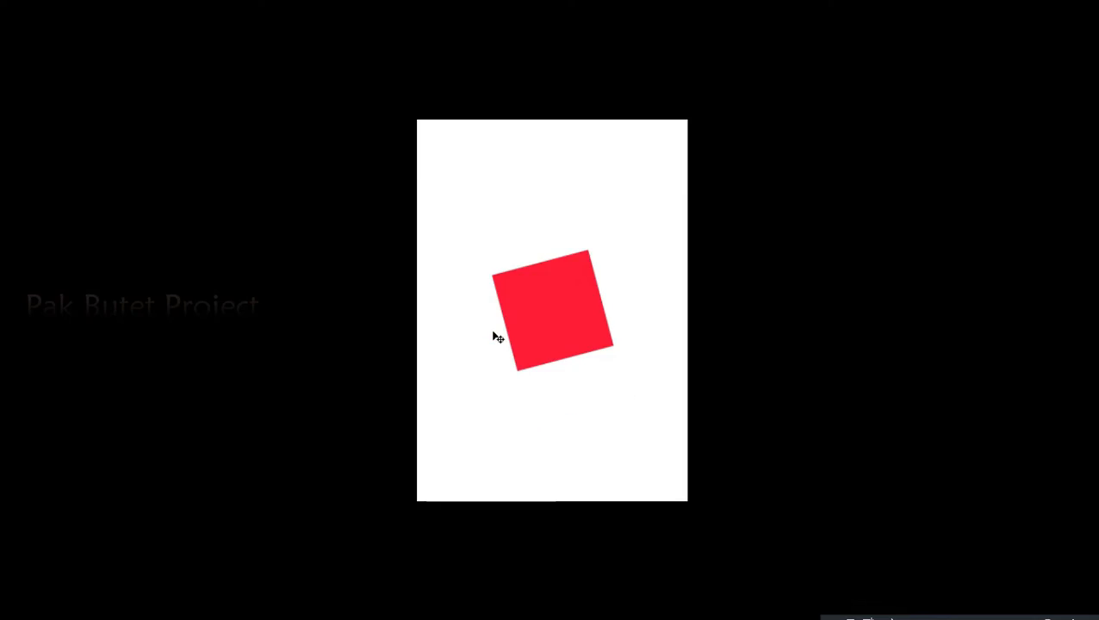
key(f)
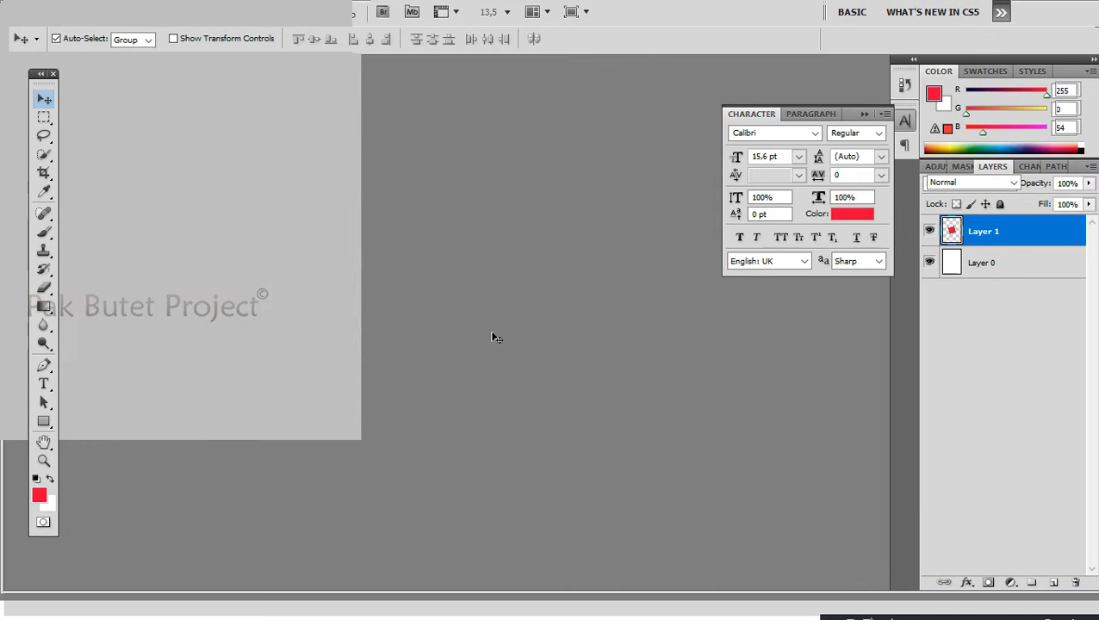
- Switch to the lesson notes image in Photos to check the alignment section, and return to Photoshop
key(alt+Tab)
key(alt+Tab)
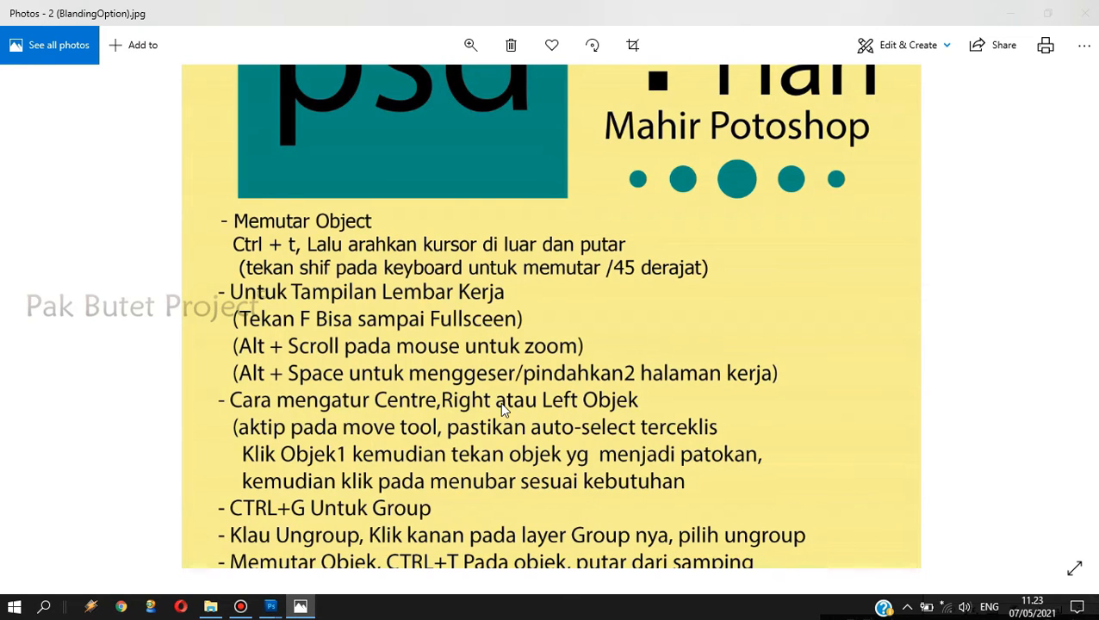
key(alt+Tab)
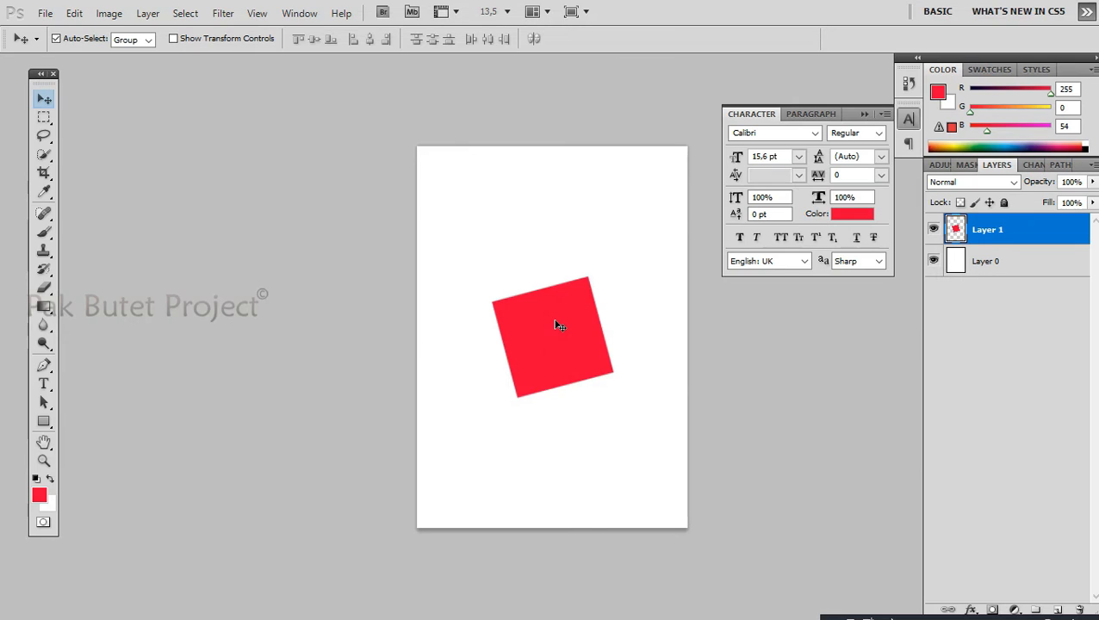
- Align the red square on Layer 1 to the top and left edges of Layer 0
shift+click(1013, 264)
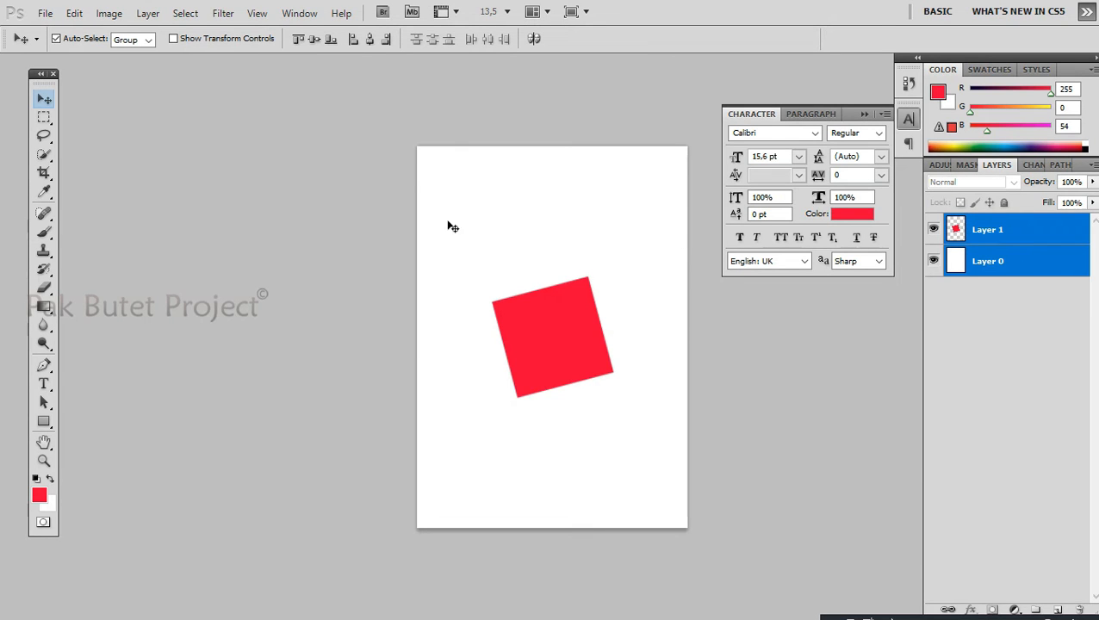
click(1036, 230)
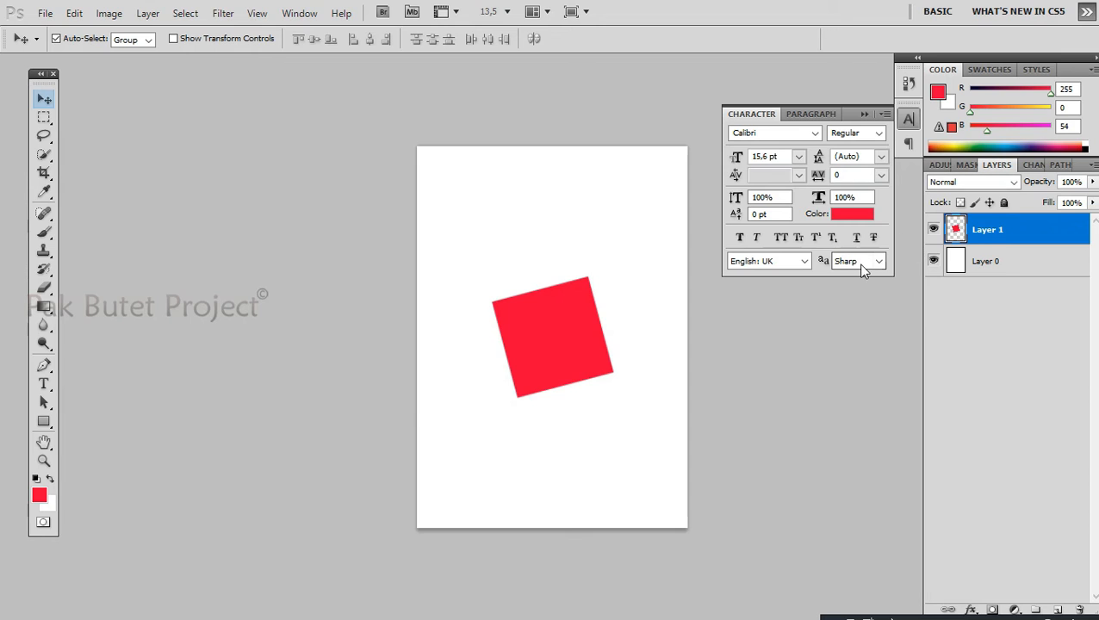
shift+click(1009, 265)
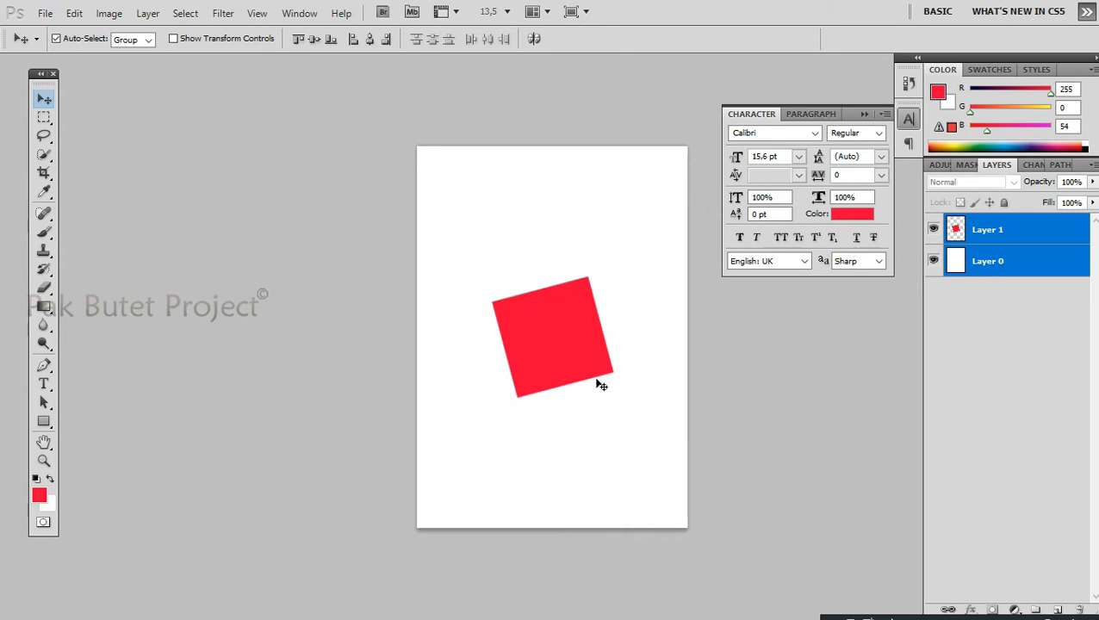
click(298, 38)
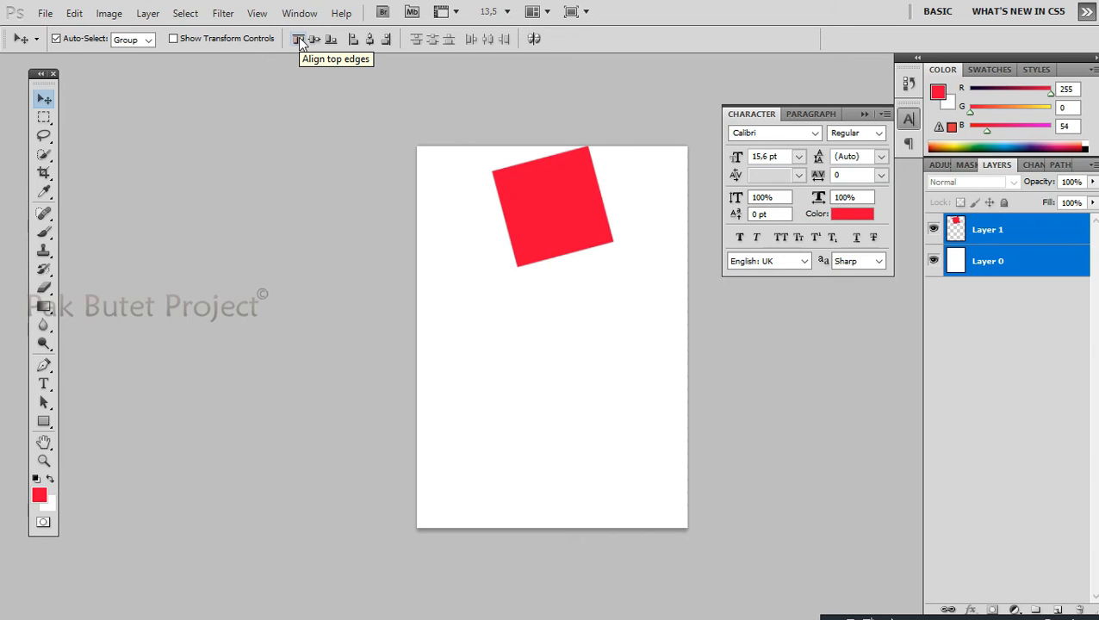
click(352, 39)
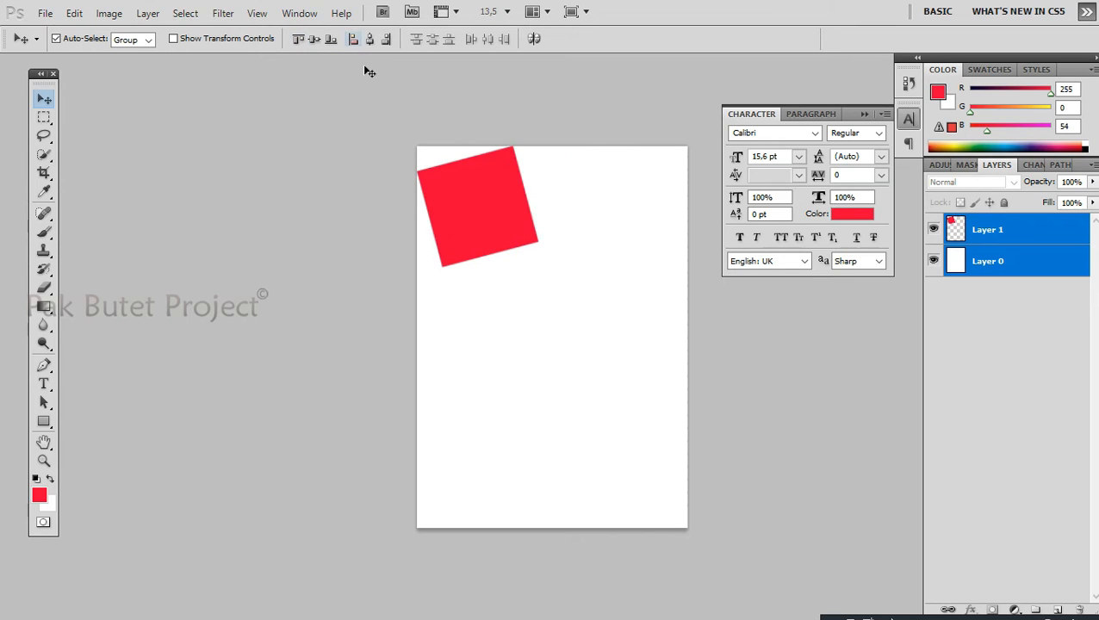
- Make a circular selection below the red square with the Elliptical Marquee tool and add a new layer above Layer 0
click(1006, 241)
key(alt+bracketleft)
drag(48, 127, 128, 125)
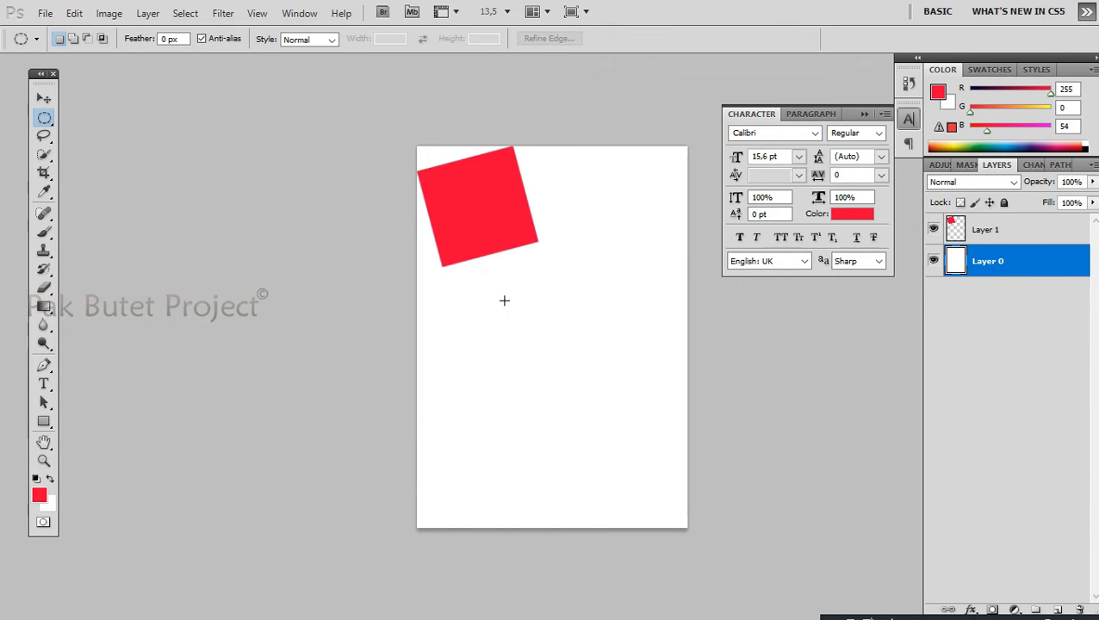
drag(474, 289, 634, 395)
click(1060, 609)
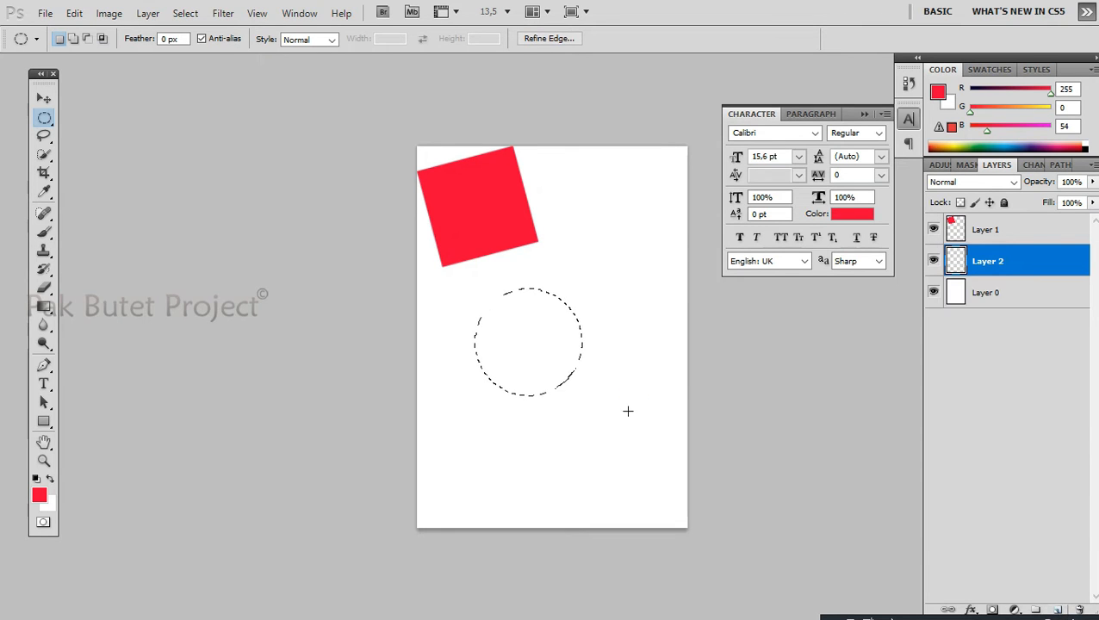
- Stroke the circular selection 2 px wide in red at Center location, fill it with the red foreground colour and clear the selection
right_click(541, 385)
click(598, 329)
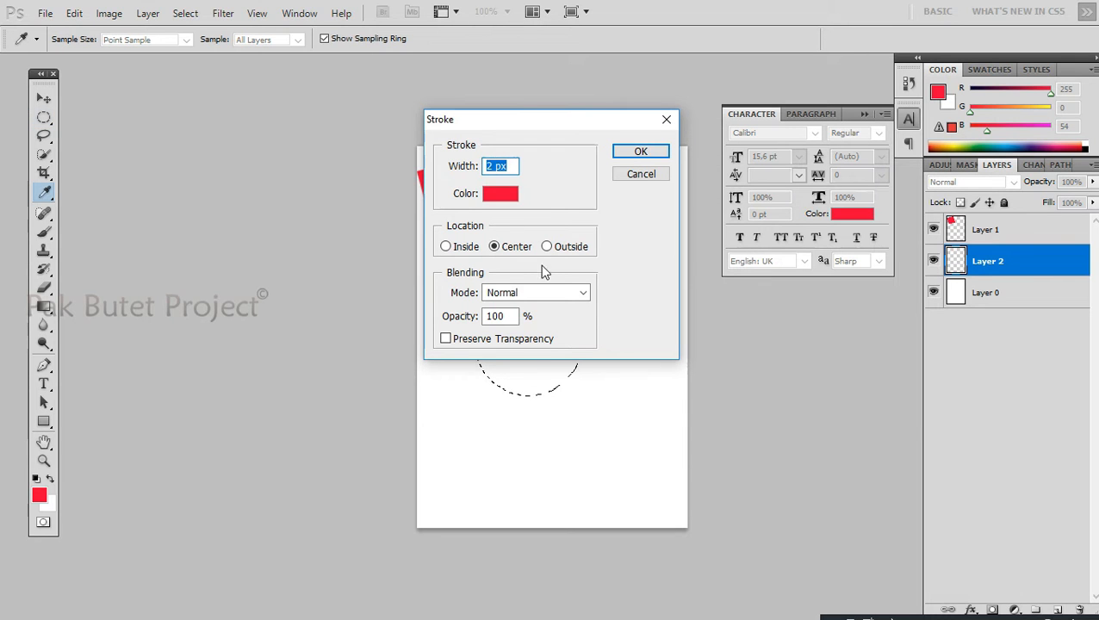
click(642, 152)
key(m)
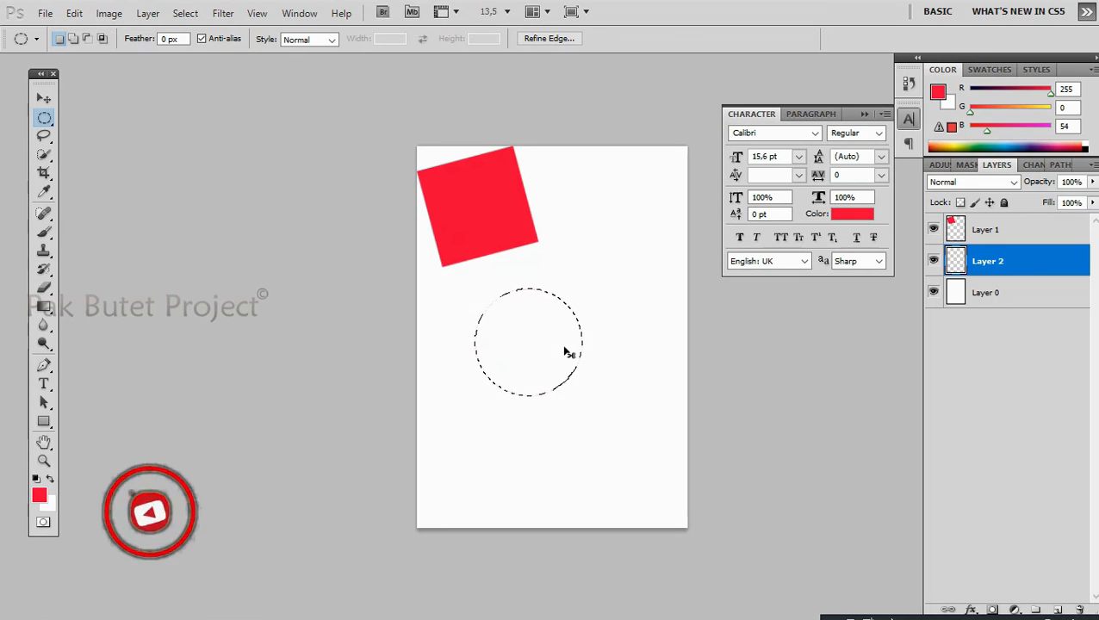
key(ctrl+d)
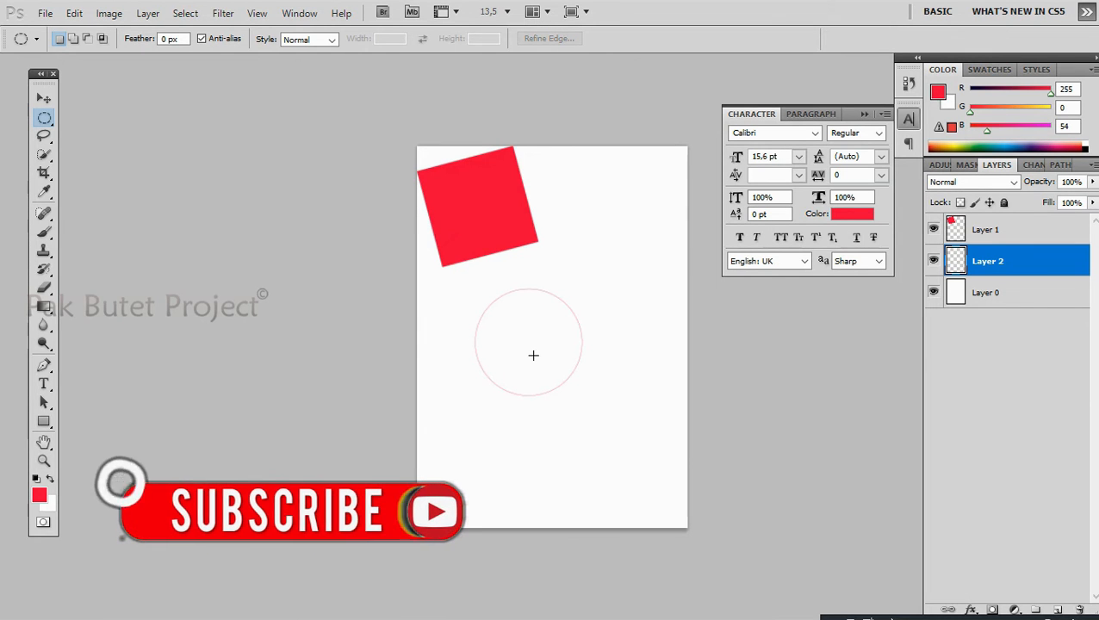
key(ctrl+z)
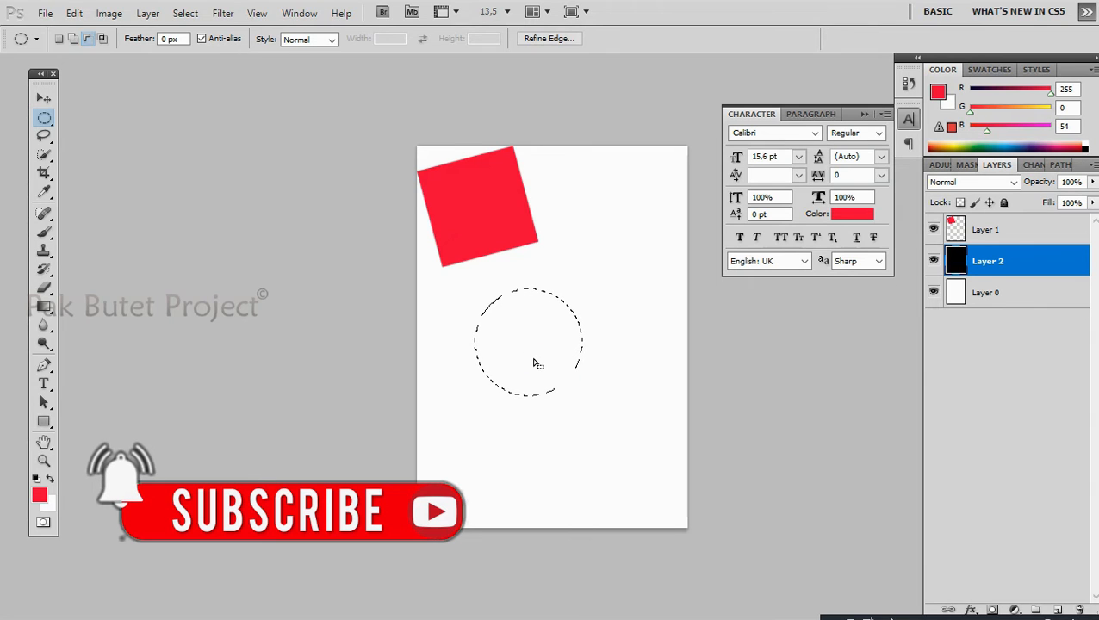
key(alt+BackSpace)
key(ctrl+d)
- Add the text "JB" beside the red circle and set its colour to black
key(t)
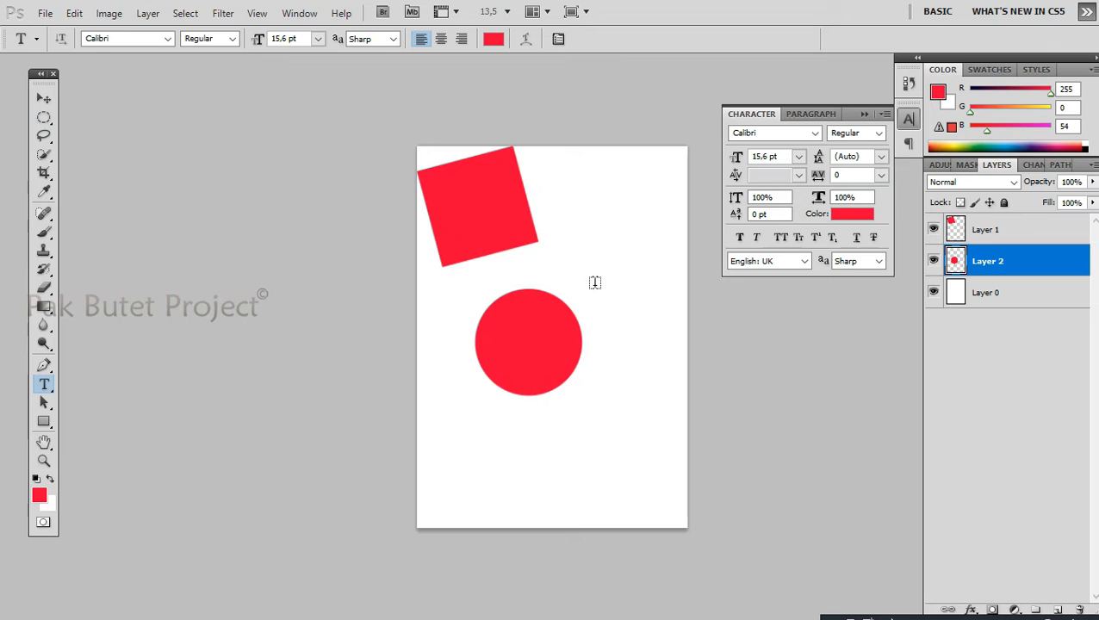
click(595, 285)
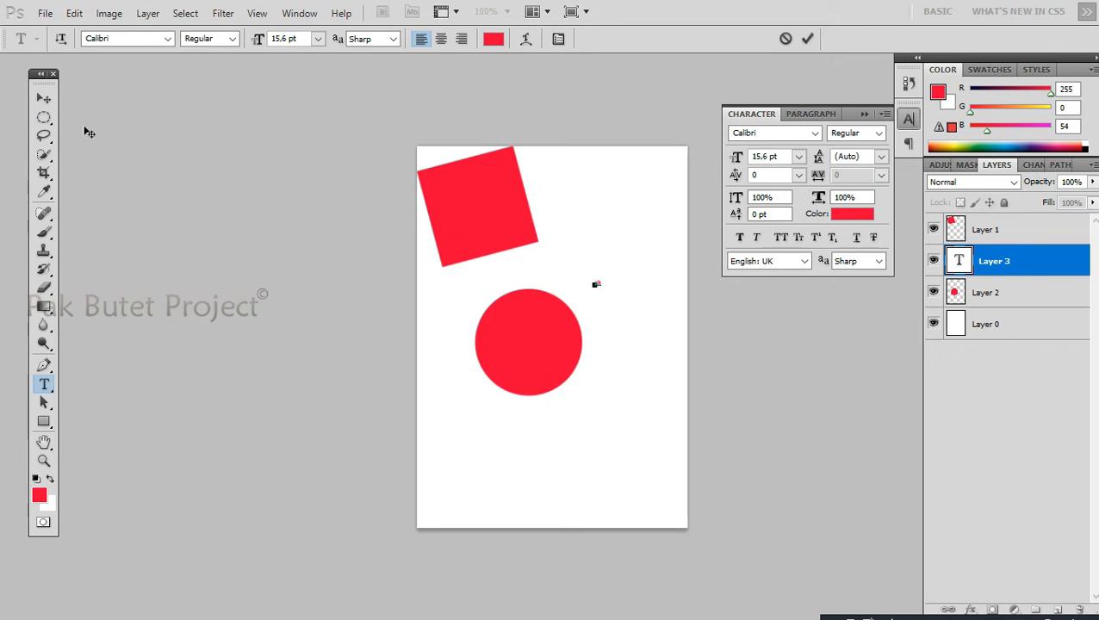
click(44, 99)
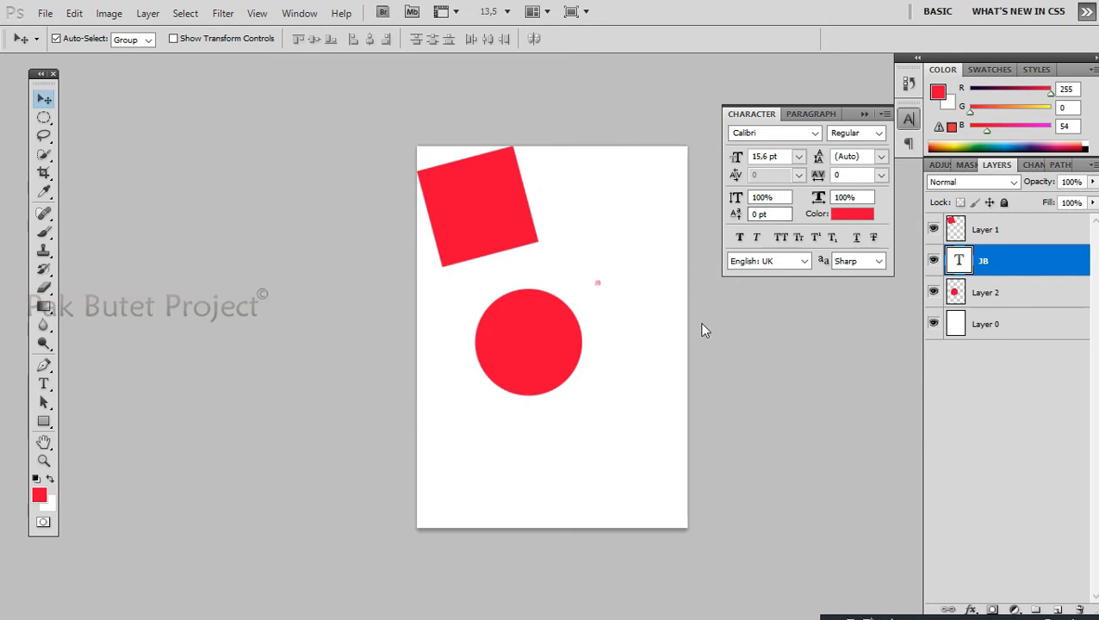
click(852, 214)
drag(523, 319, 574, 361)
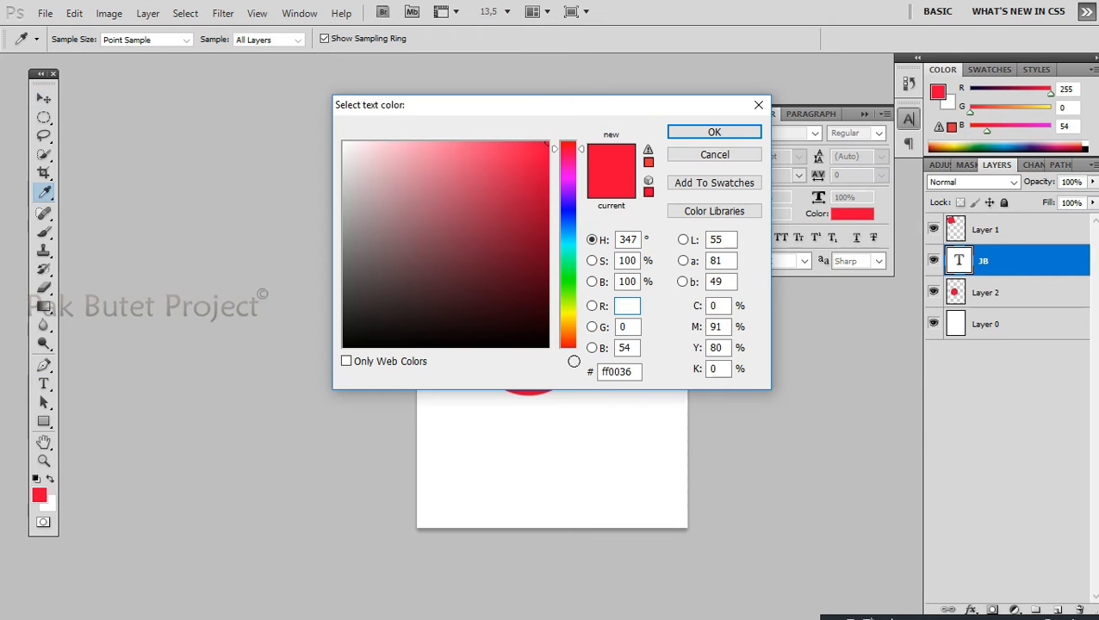
click(714, 133)
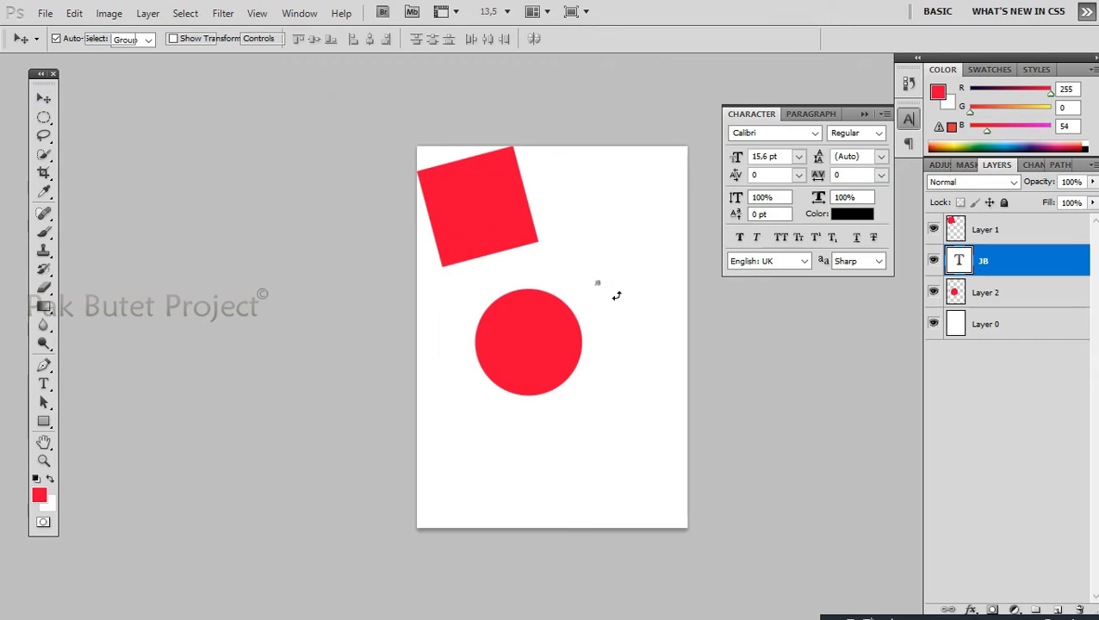
- Scale the JB text proportionally to about 961% with Free Transform
key(ctrl+t)
drag(599, 284, 666, 353)
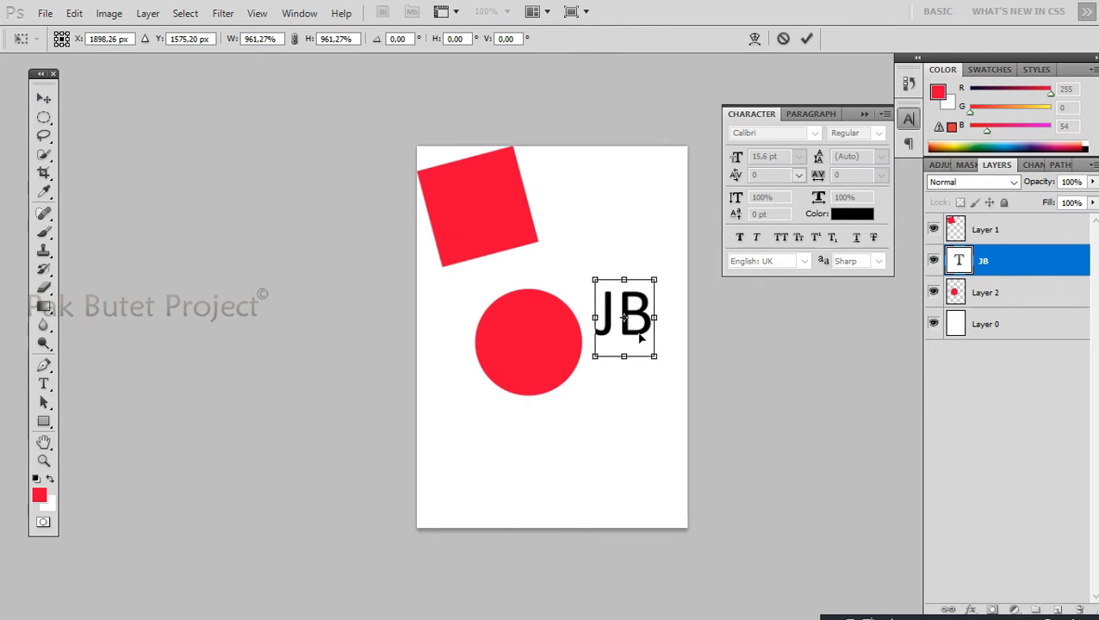
key(Return)
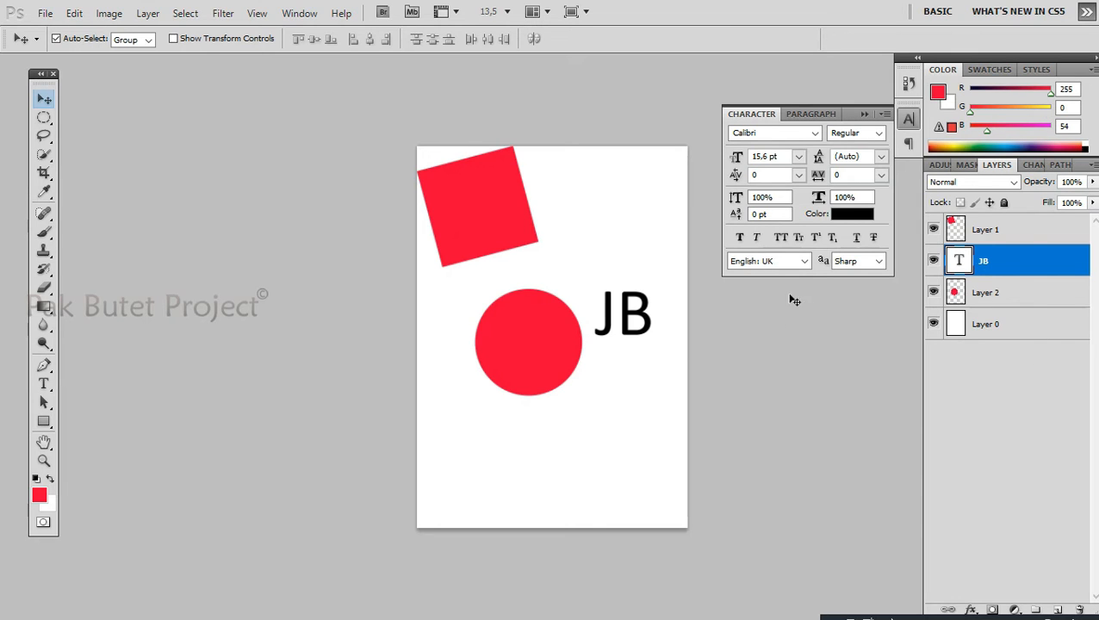
- Align the JB text and the circle on Layer 2 by their vertical and horizontal centres
shift+click(1014, 294)
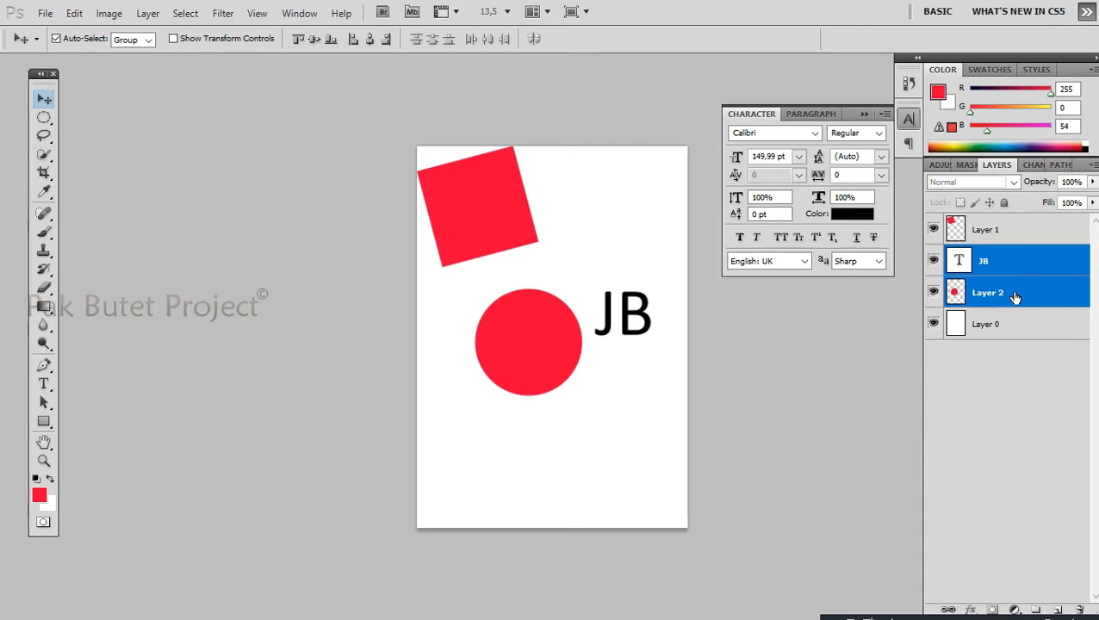
click(313, 41)
click(371, 41)
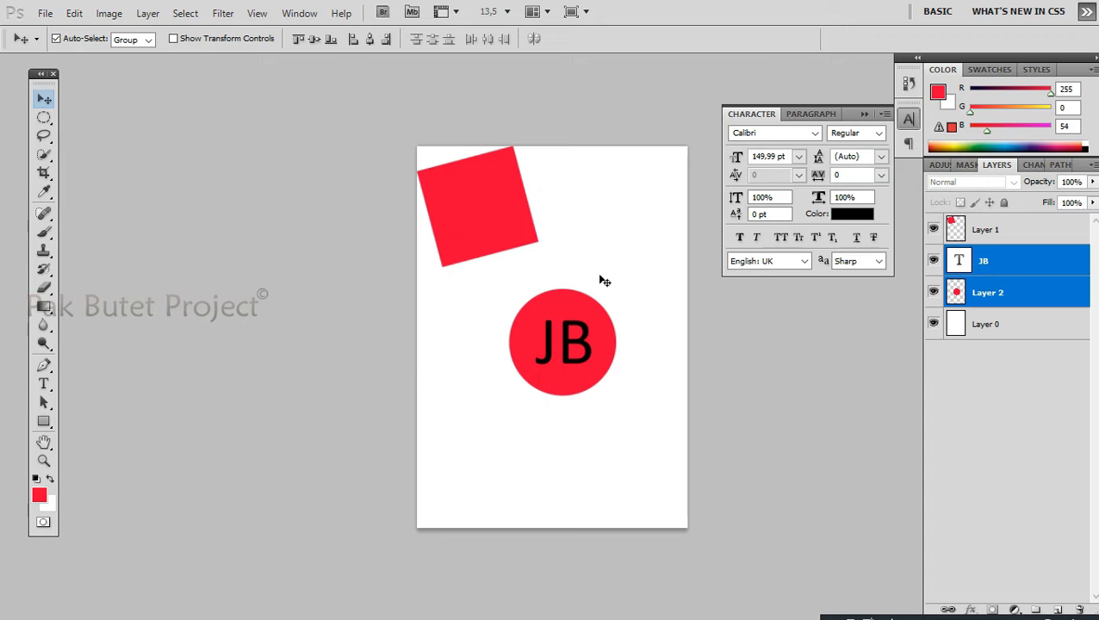
- Check the grouping and ungrouping instructions in the Photos lesson notes, and return to Photoshop
key(alt+Tab)
key(Tab)
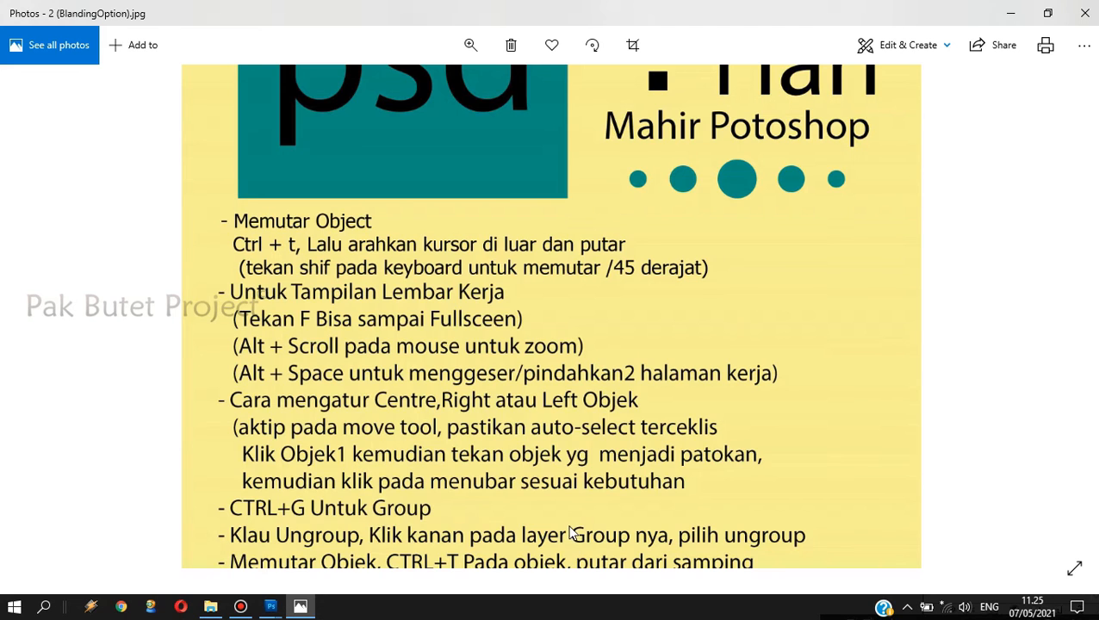
scroll(567, 414, down, 2)
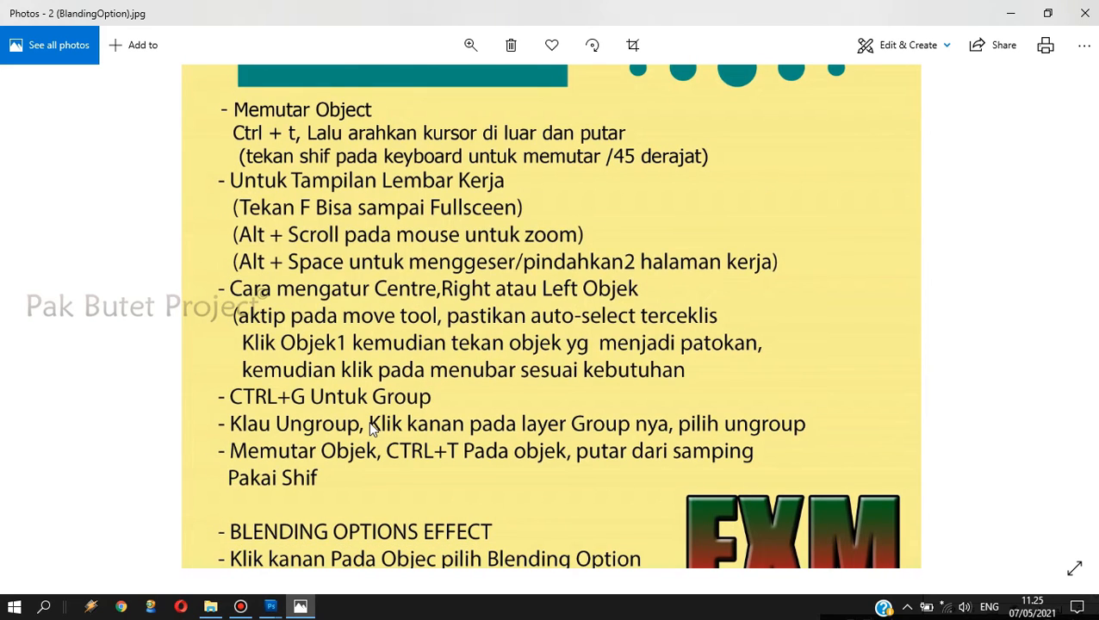
key(alt+Tab)
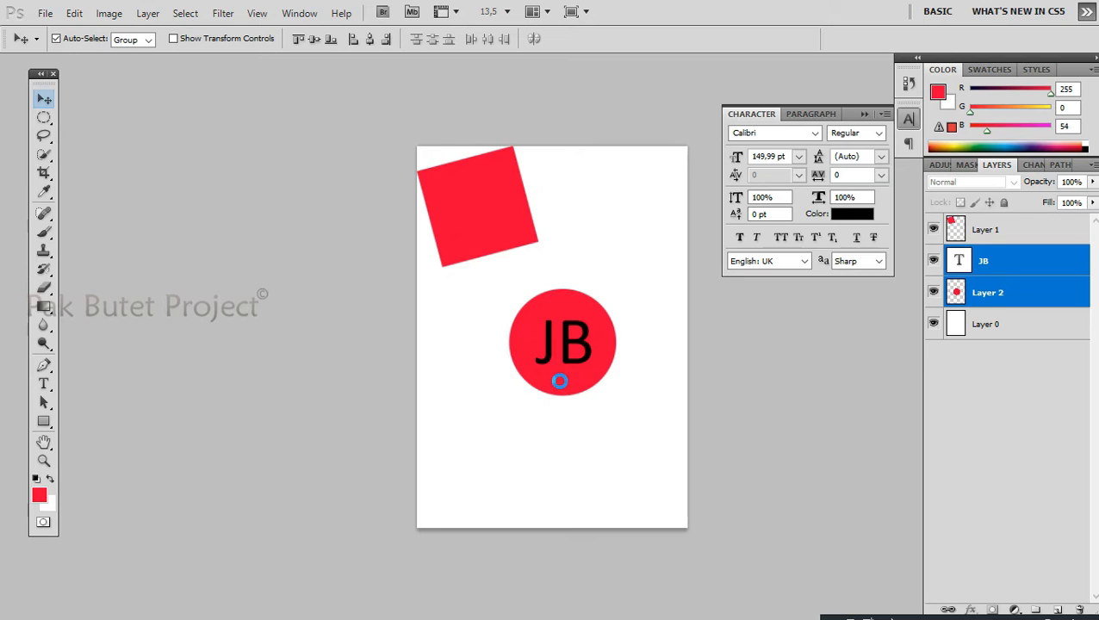
- Try merging all visible layers, and try merging only the JB text with Layer 2, undoing each merge
key(ctrl+shift+e)
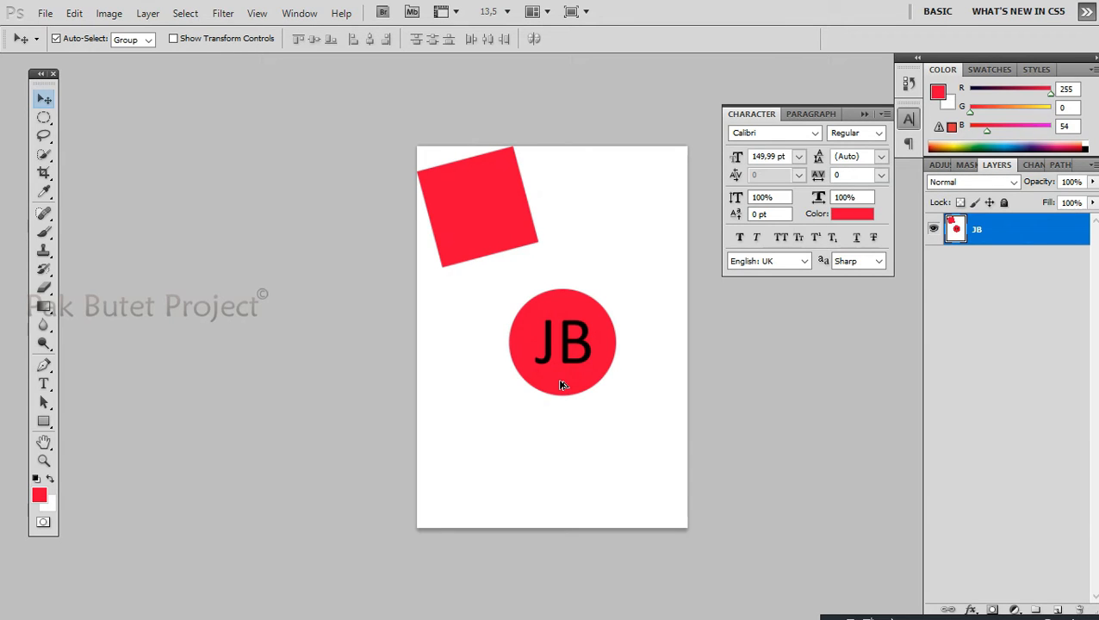
key(ctrl+z)
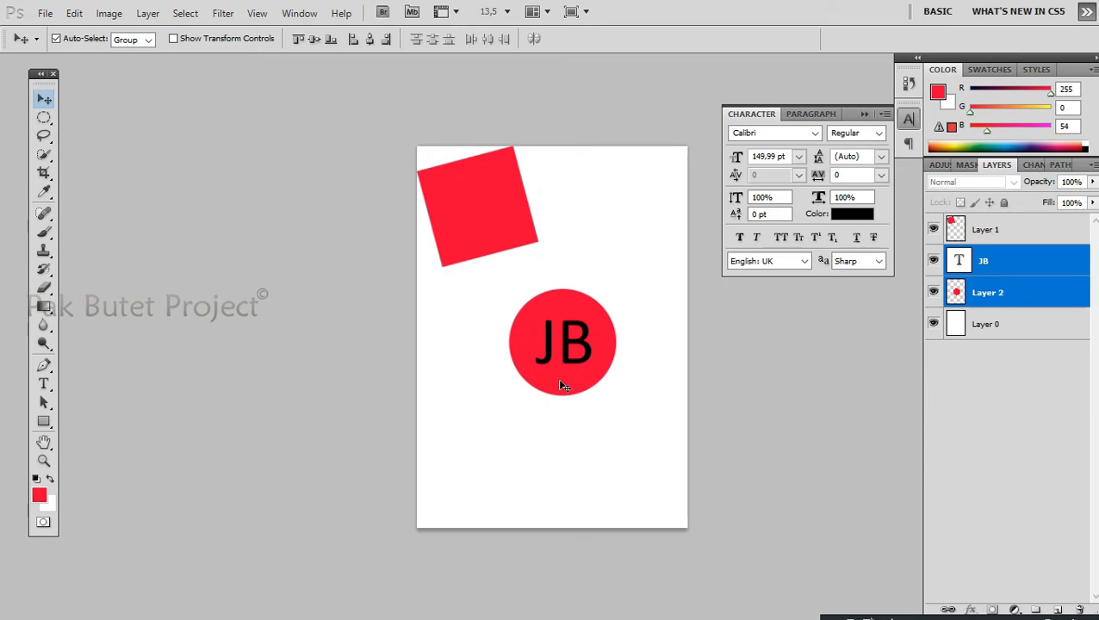
key(ctrl+e)
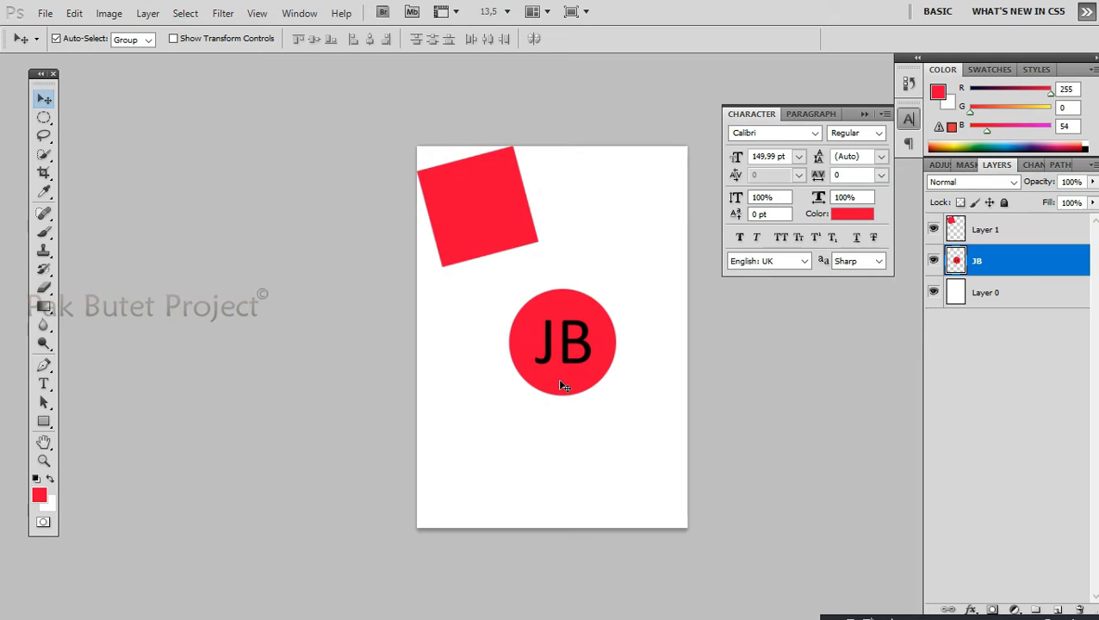
key(ctrl+z)
key(ctrl+z)
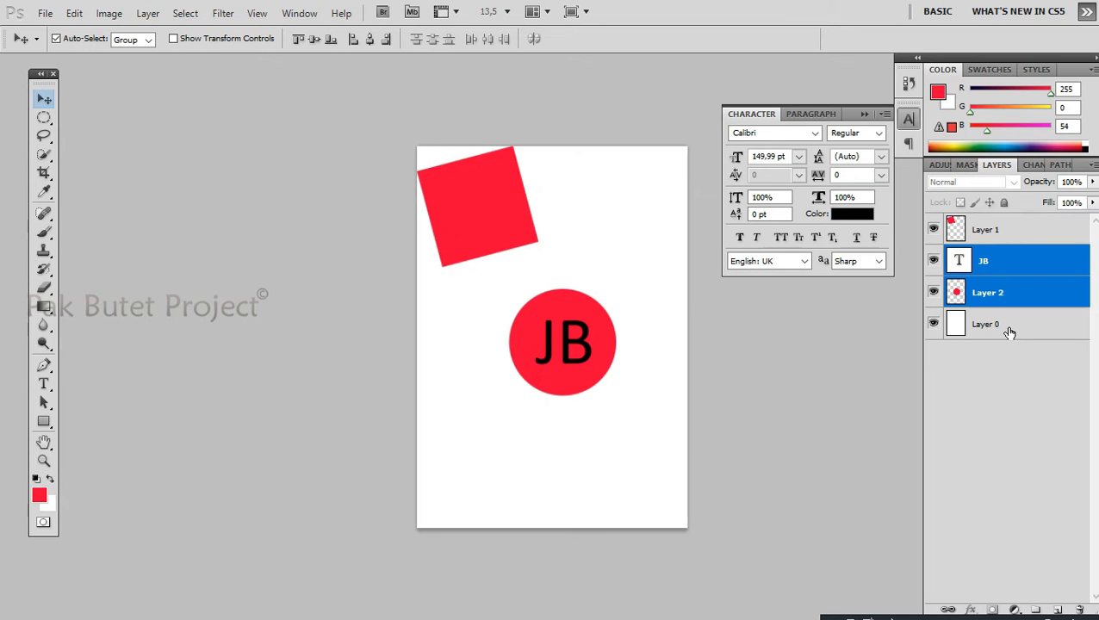
- Group the JB text and circle layers, and move the group up beside the red square
key(ctrl+g)
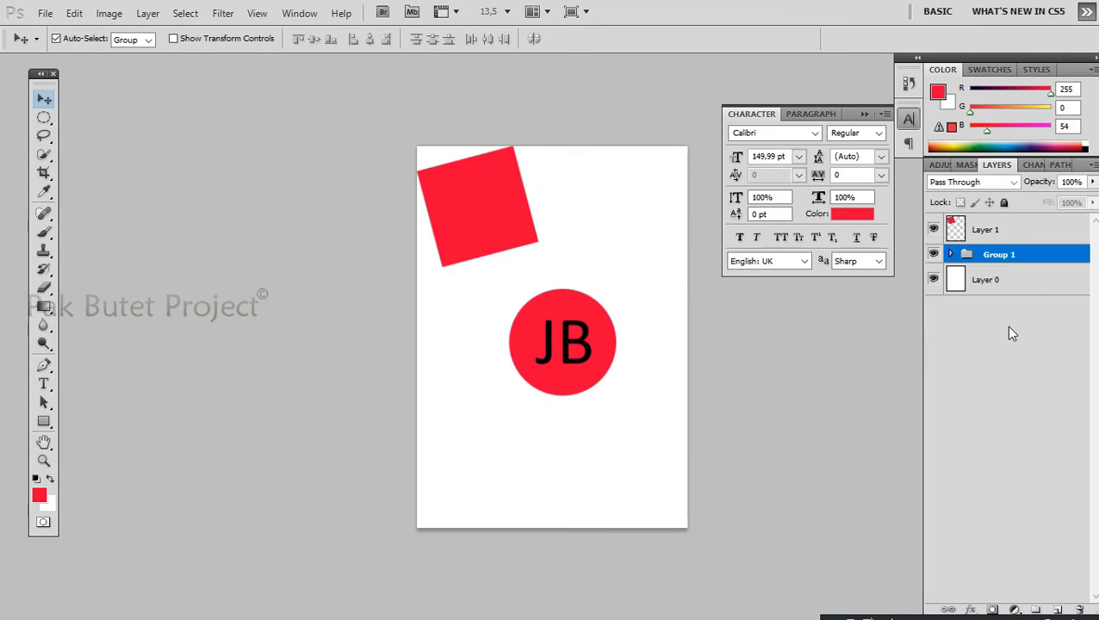
mouse_move(583, 324)
mouse_down()
mouse_move(589, 302)
mouse_move(585, 311)
mouse_move(599, 309)
mouse_up()
click(588, 345)
click(607, 307)
drag(564, 319, 615, 220)
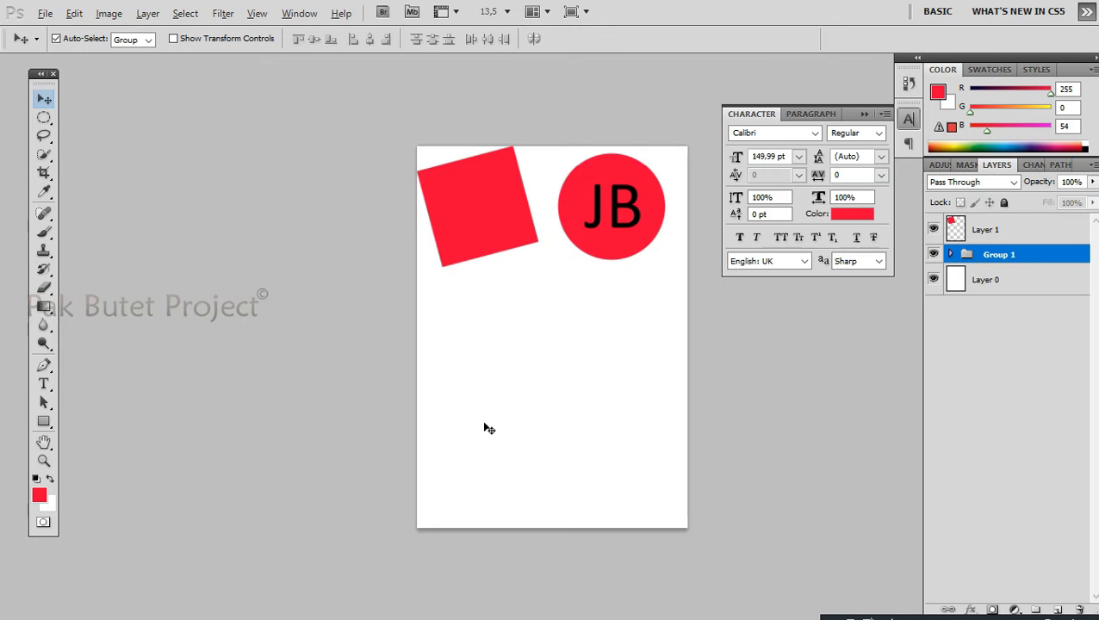
- Examine the ungrouping, object rotation and blending options instructions in the Photos lesson notes, and return to Photoshop
key(alt+Tab)
key(Tab)
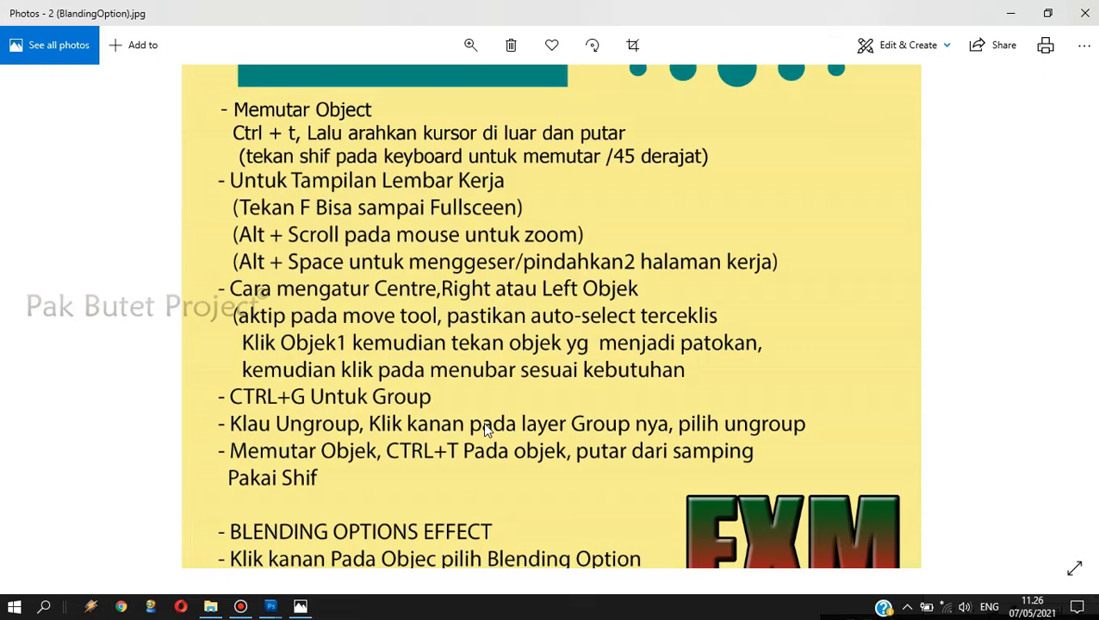
mouse_move(498, 444)
mouse_down()
mouse_move(512, 410)
mouse_move(509, 375)
mouse_up()
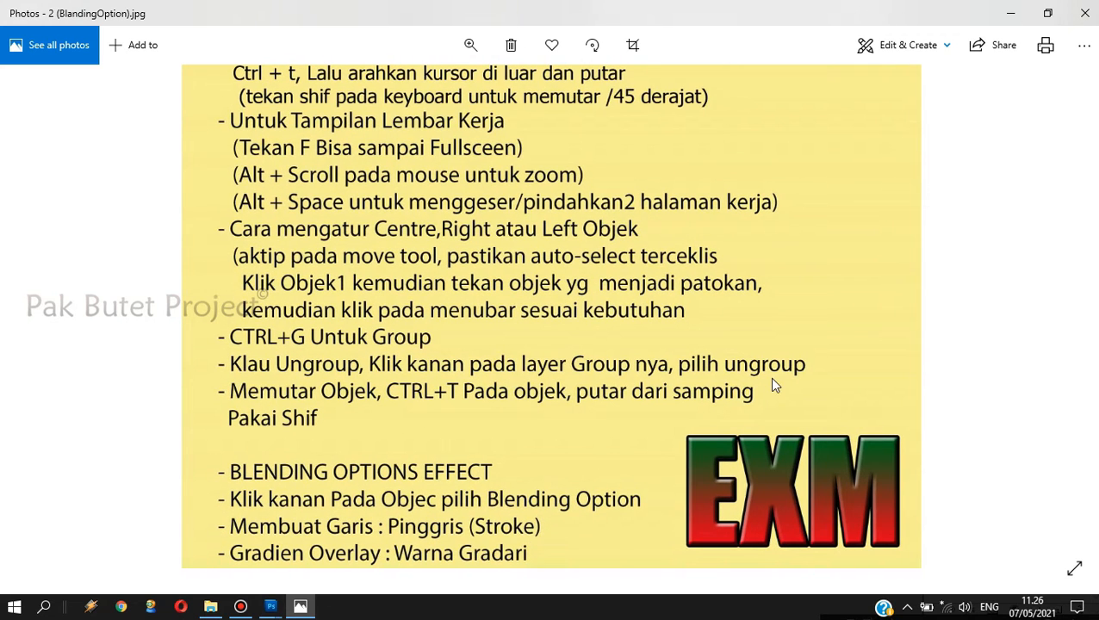
scroll(518, 412, down, 1)
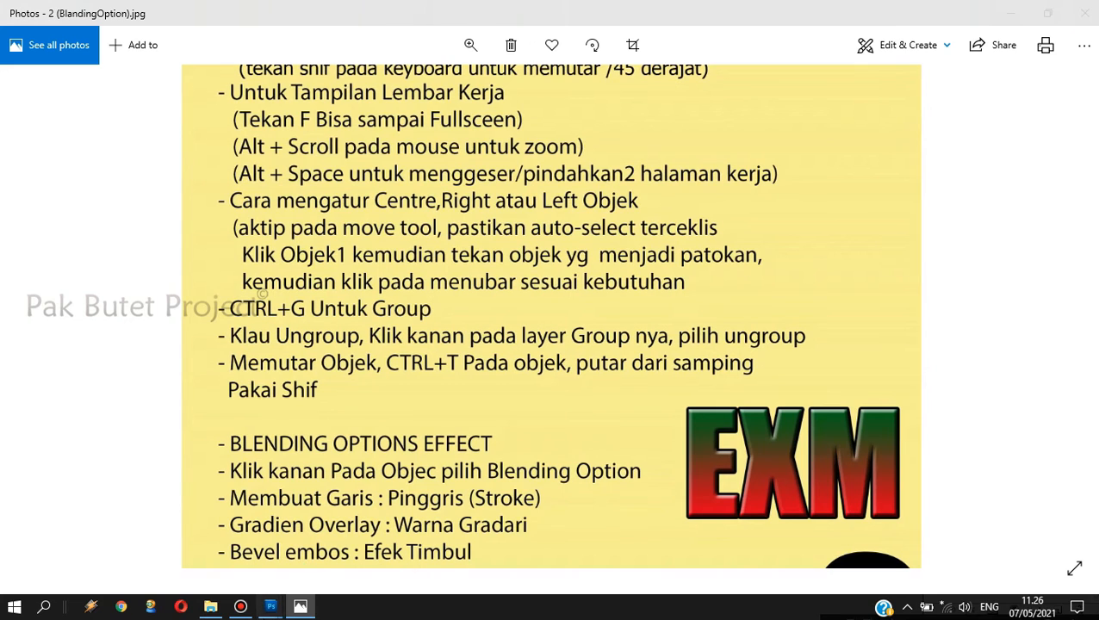
mouse_move(271, 607)
click(345, 560)
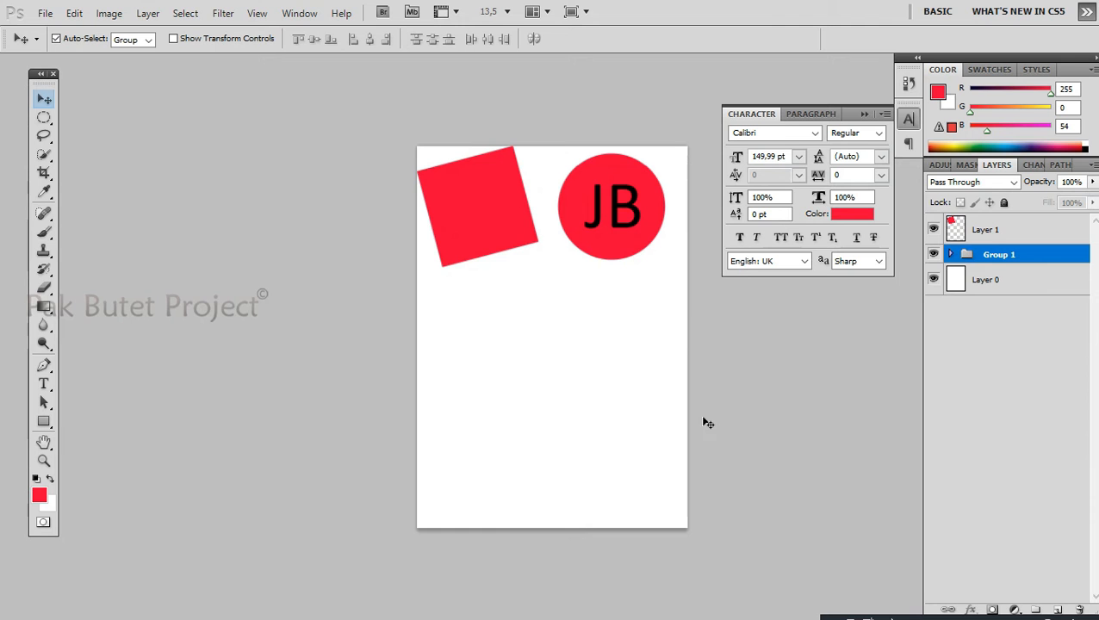
- Ungroup the JB text and circle layers, and select each of them individually, ending on the circle's layer
right_click(1034, 249)
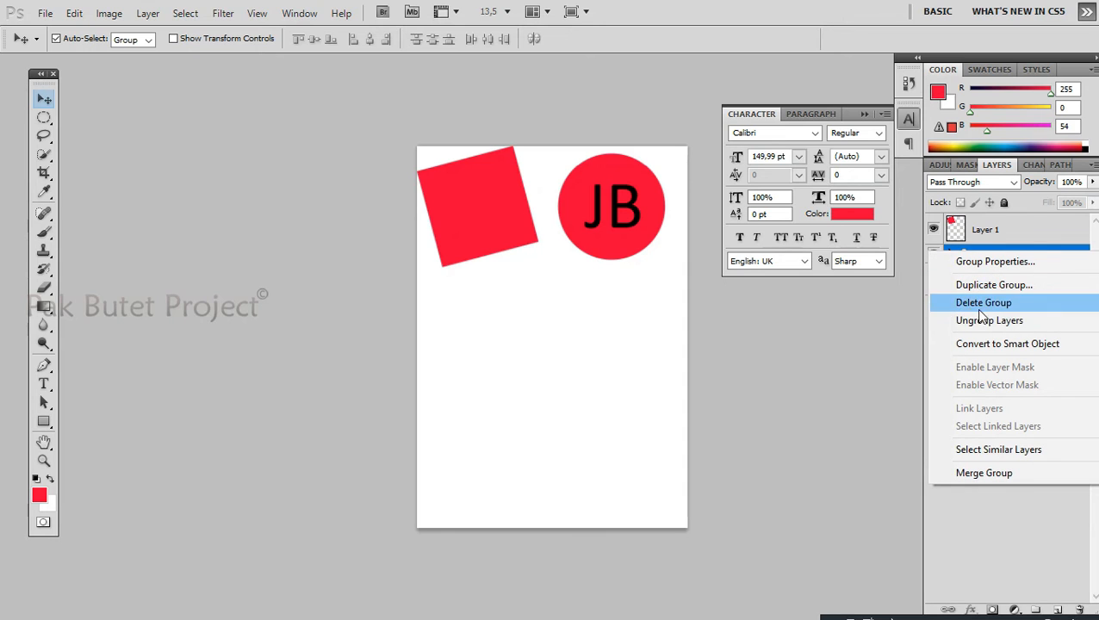
click(1008, 325)
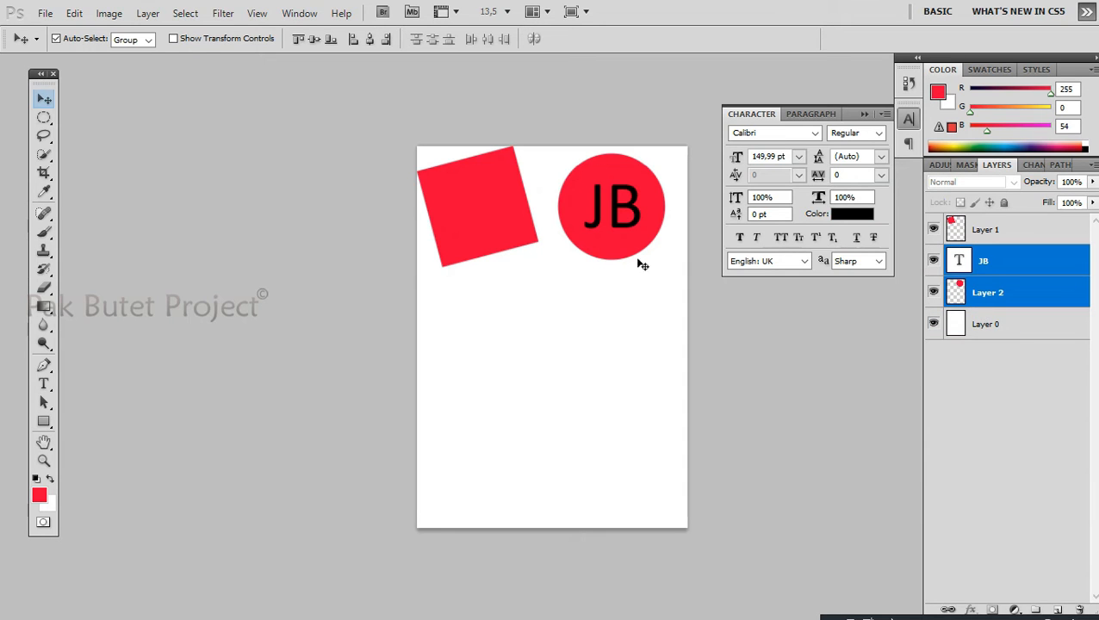
click(1006, 267)
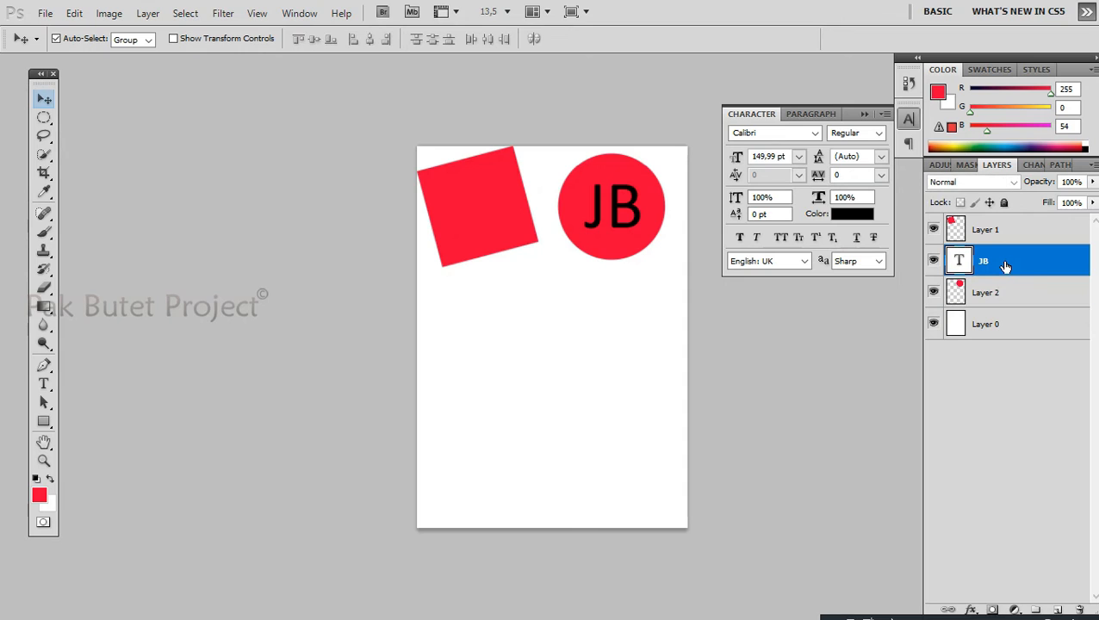
click(986, 302)
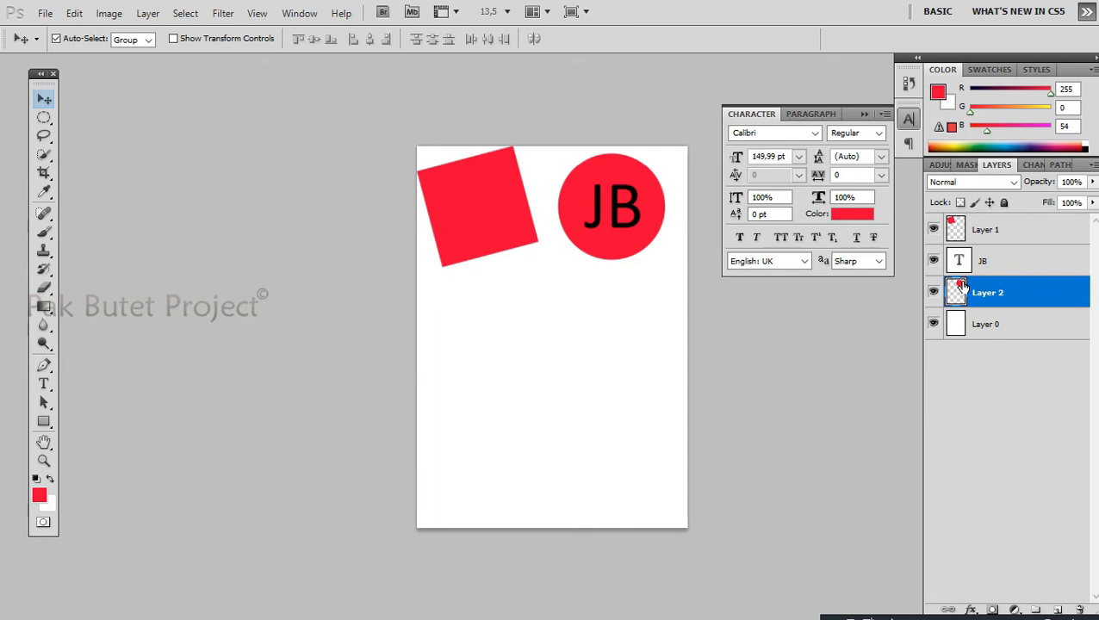
click(1010, 268)
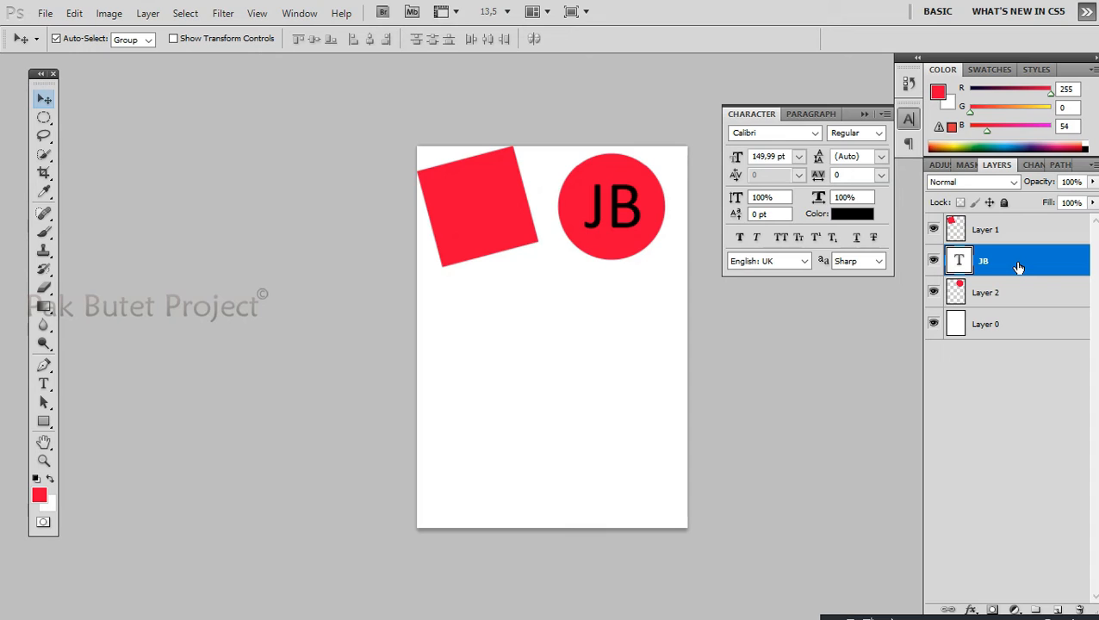
click(997, 293)
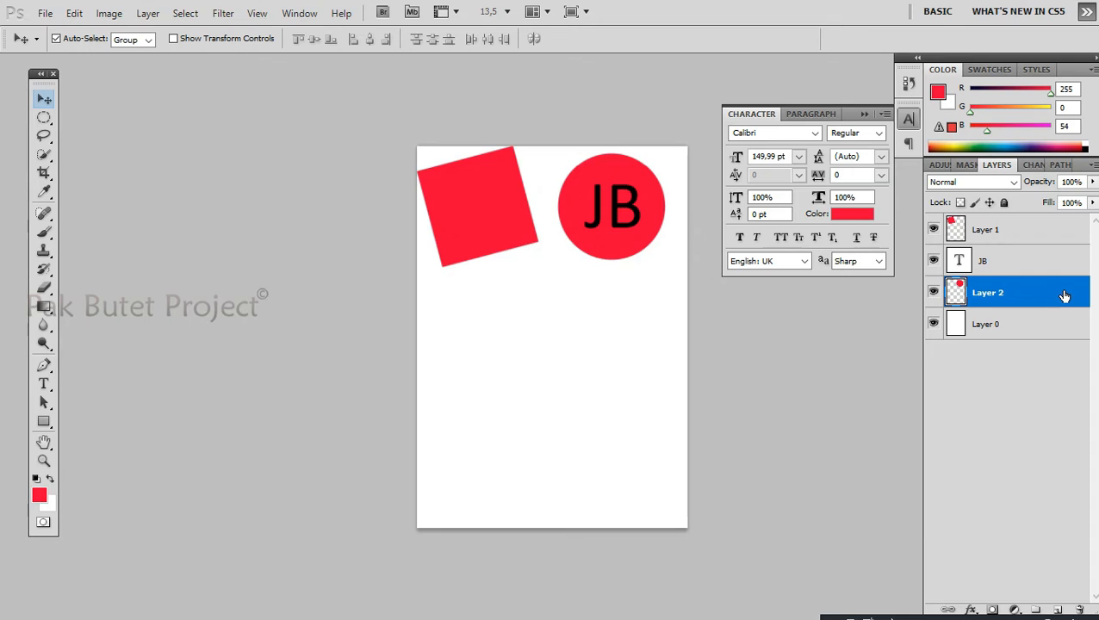
- Load the circle's outline as a selection, fill it with cyan #00fff0, and deselect it
ctrl+click(956, 289)
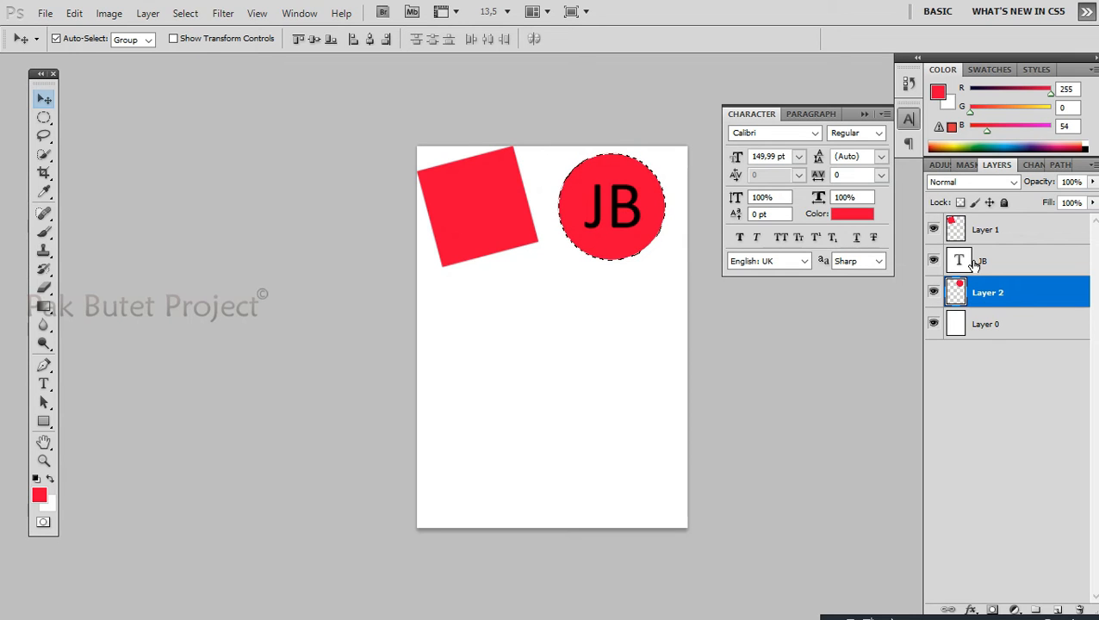
click(39, 496)
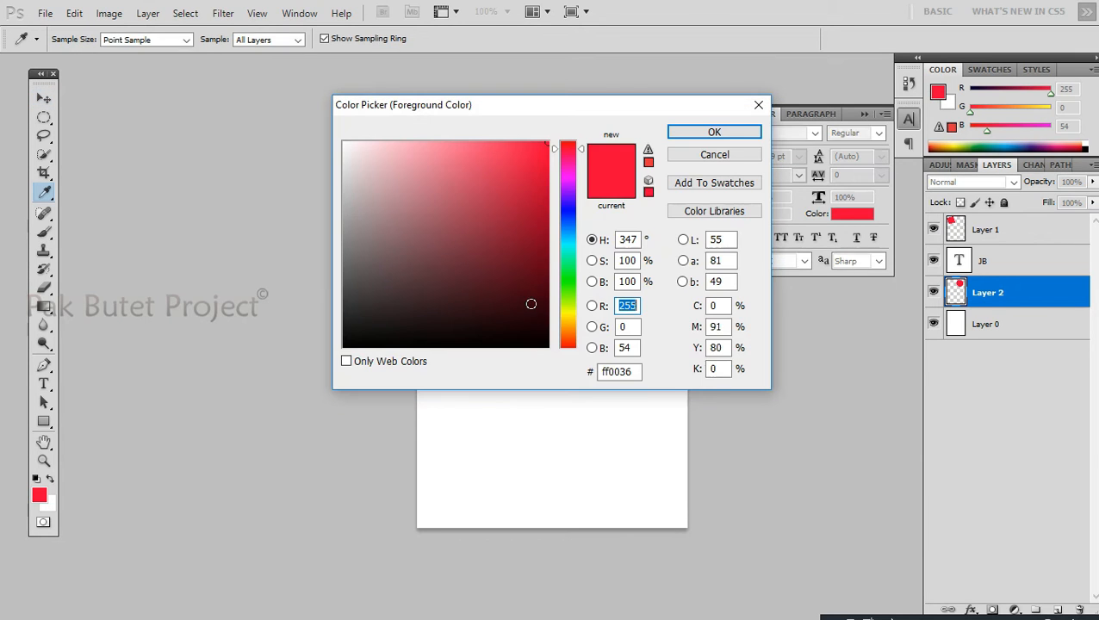
click(568, 247)
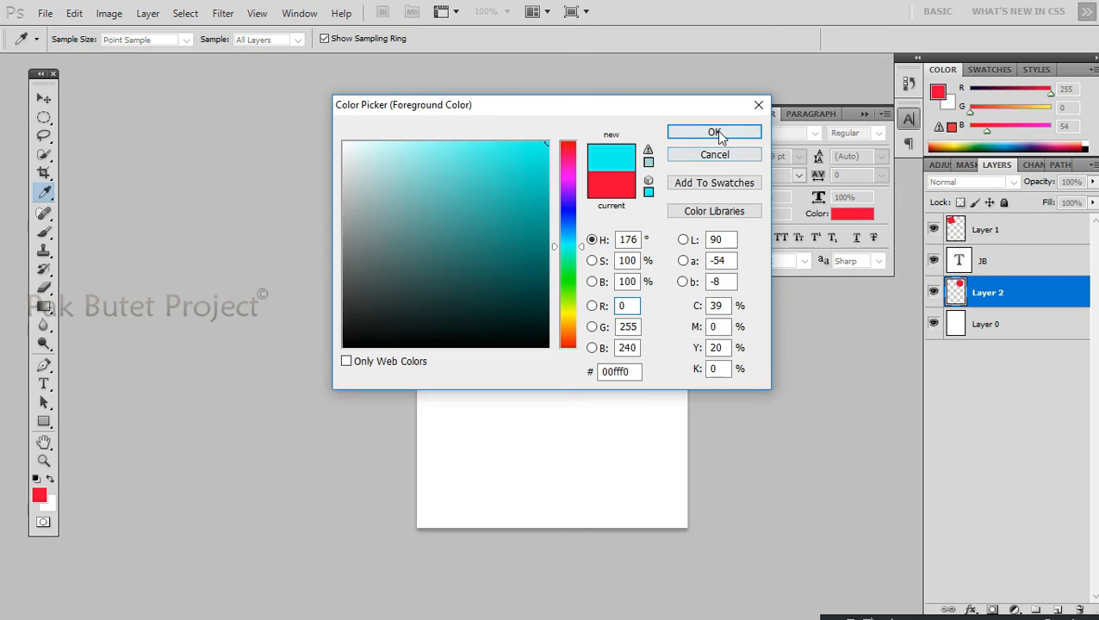
click(724, 136)
key(v)
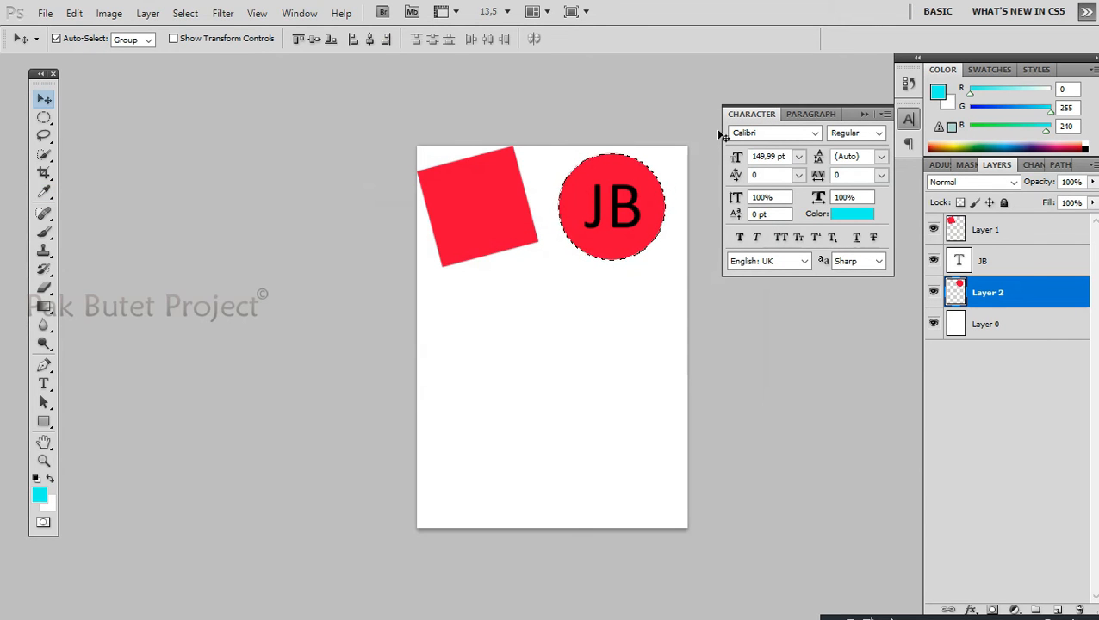
key(alt+BackSpace)
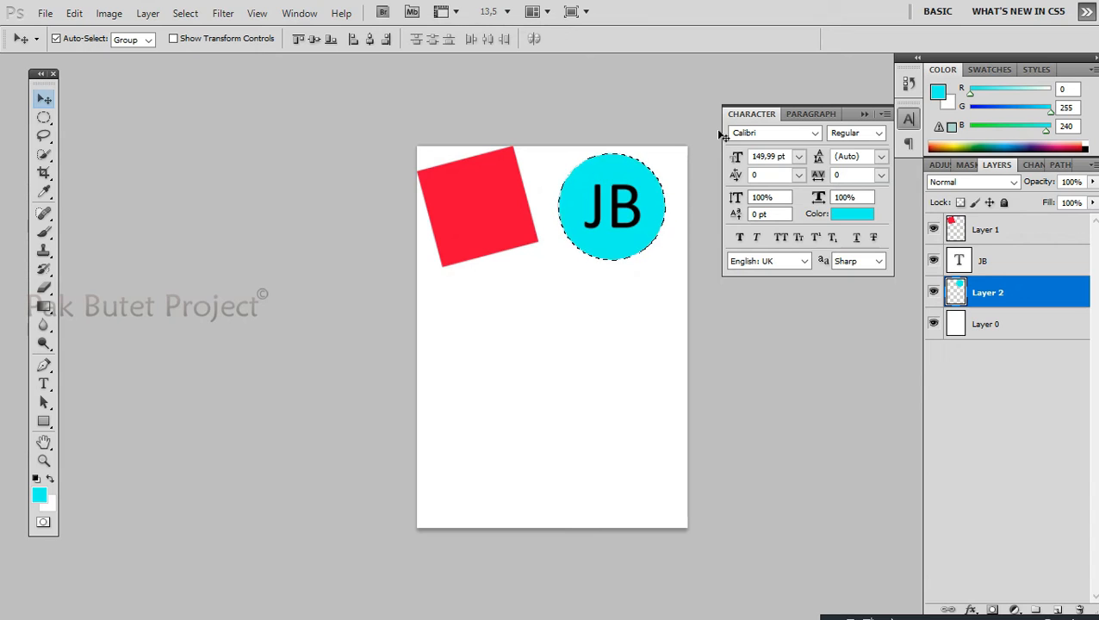
key(ctrl+d)
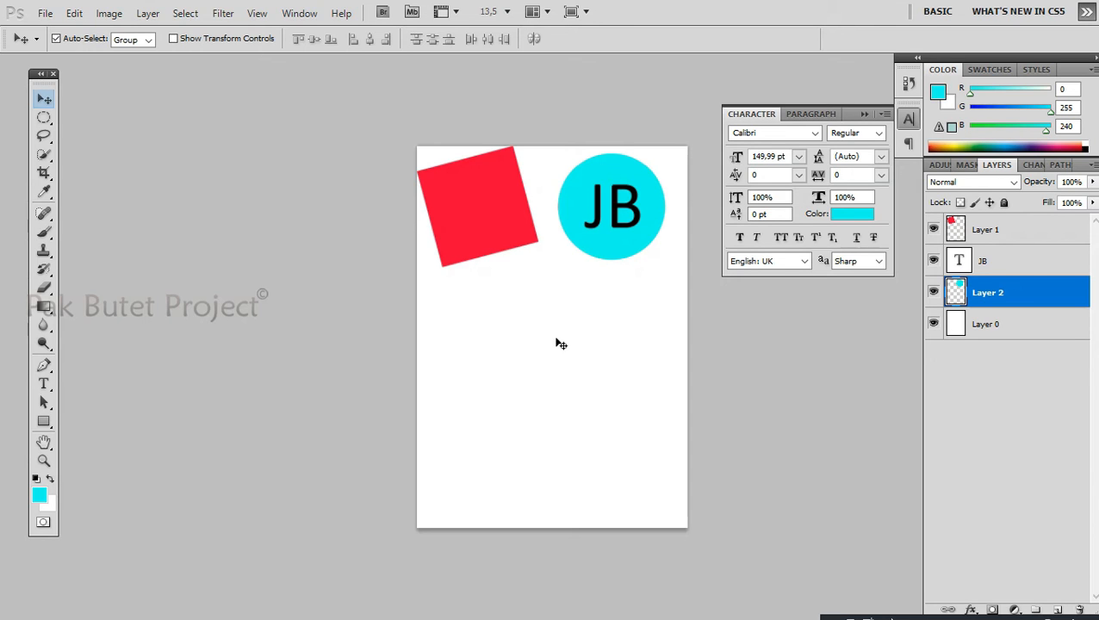
- Move the red square slightly down and to the right on the page, and demonstrate Free Transform on it without altering its shape
click(478, 216)
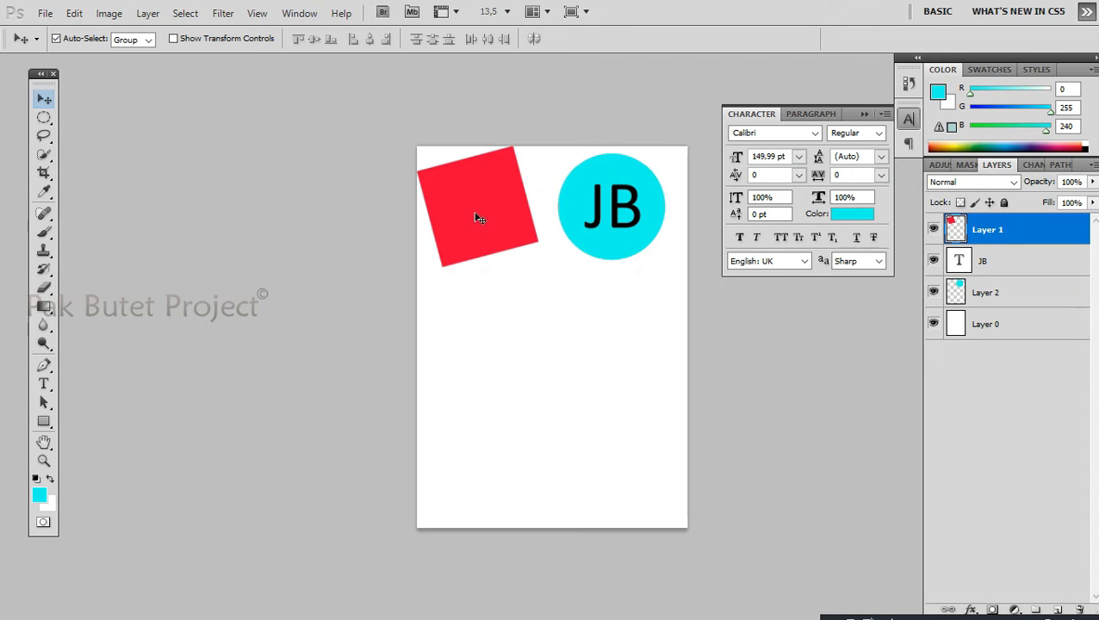
drag(487, 252, 489, 259)
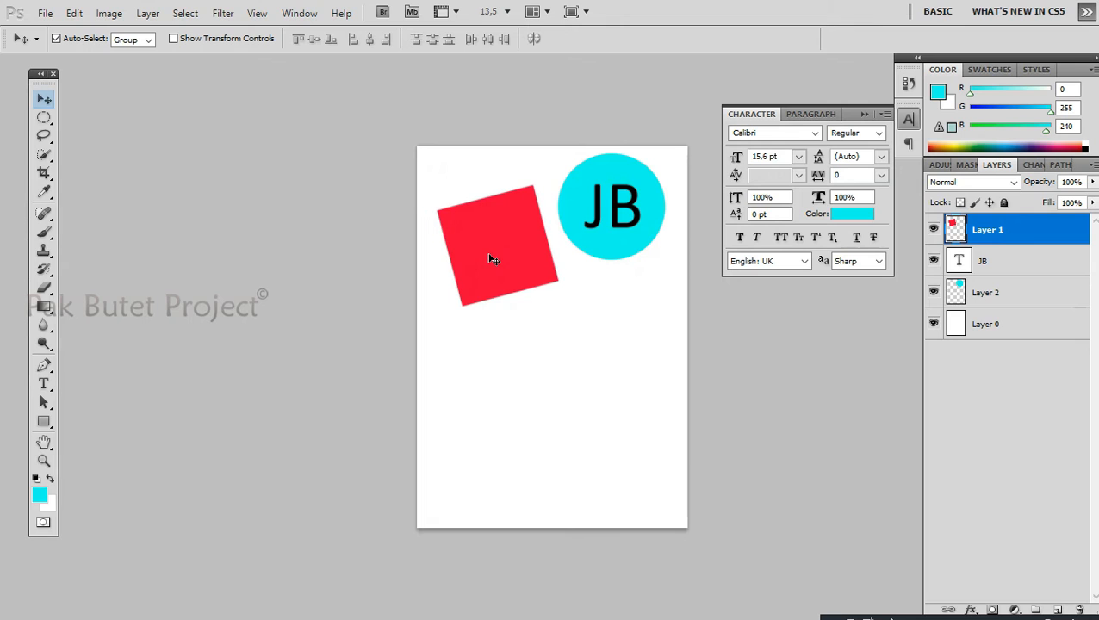
key(ctrl+t)
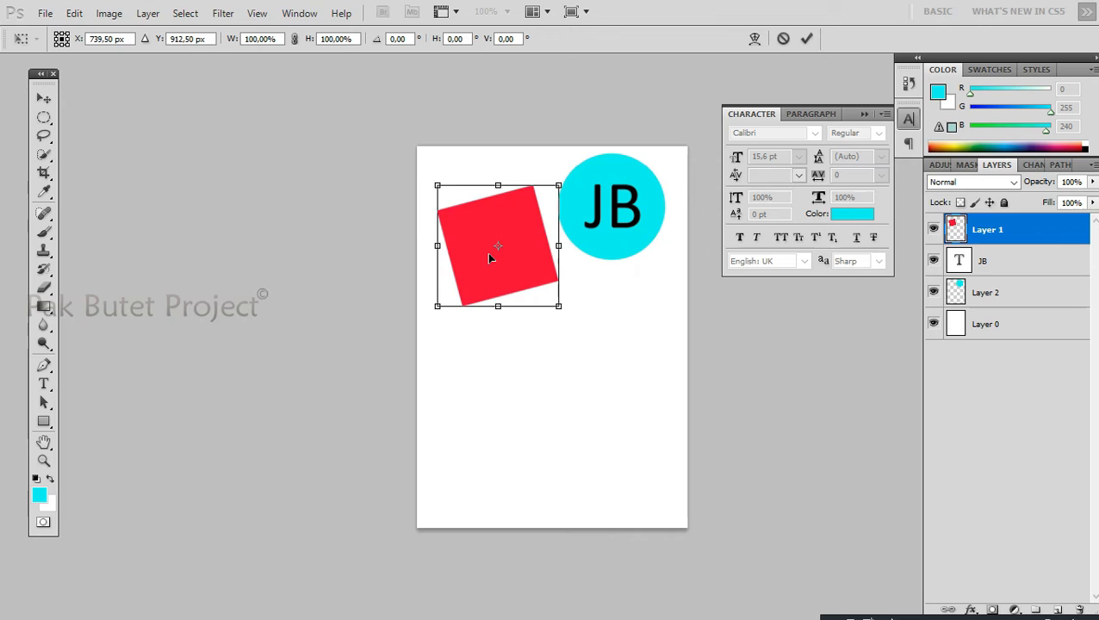
key(Return)
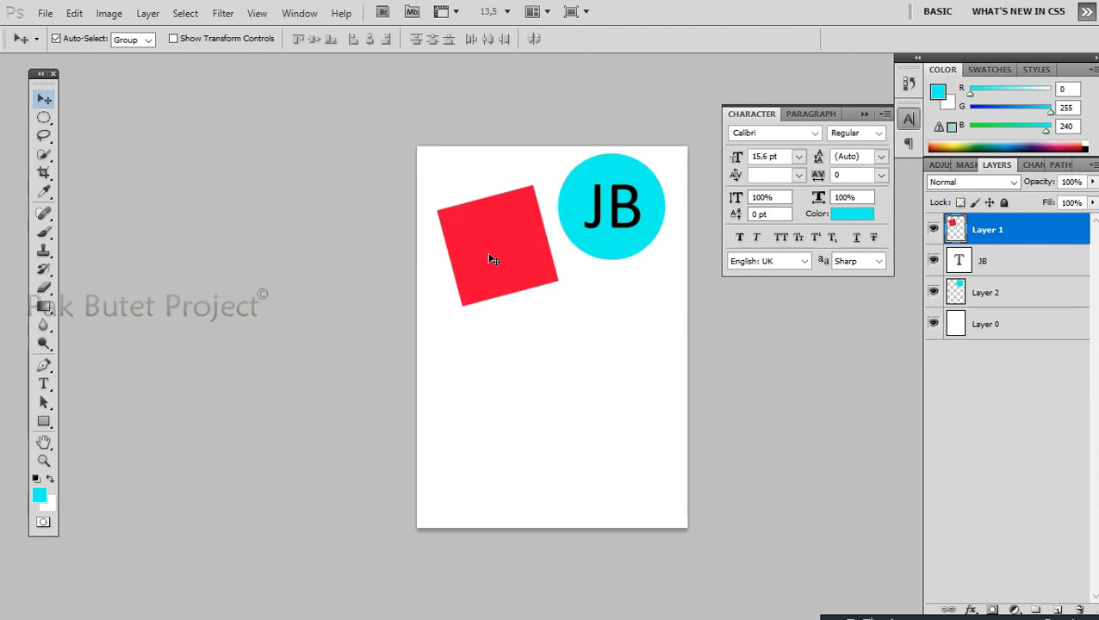
key(ctrl+t)
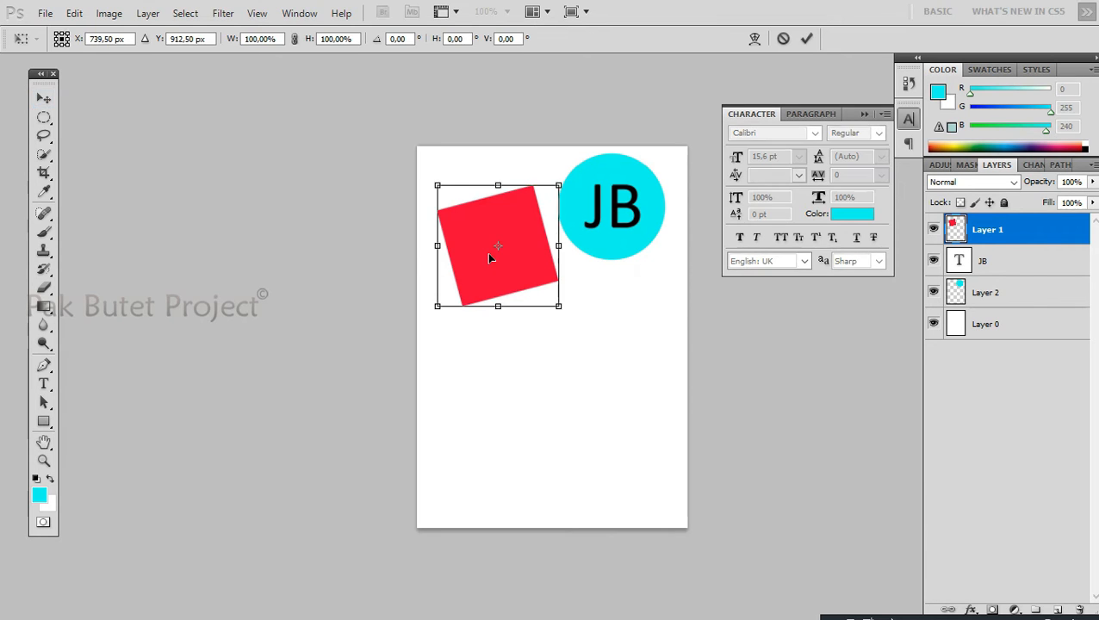
key(Return)
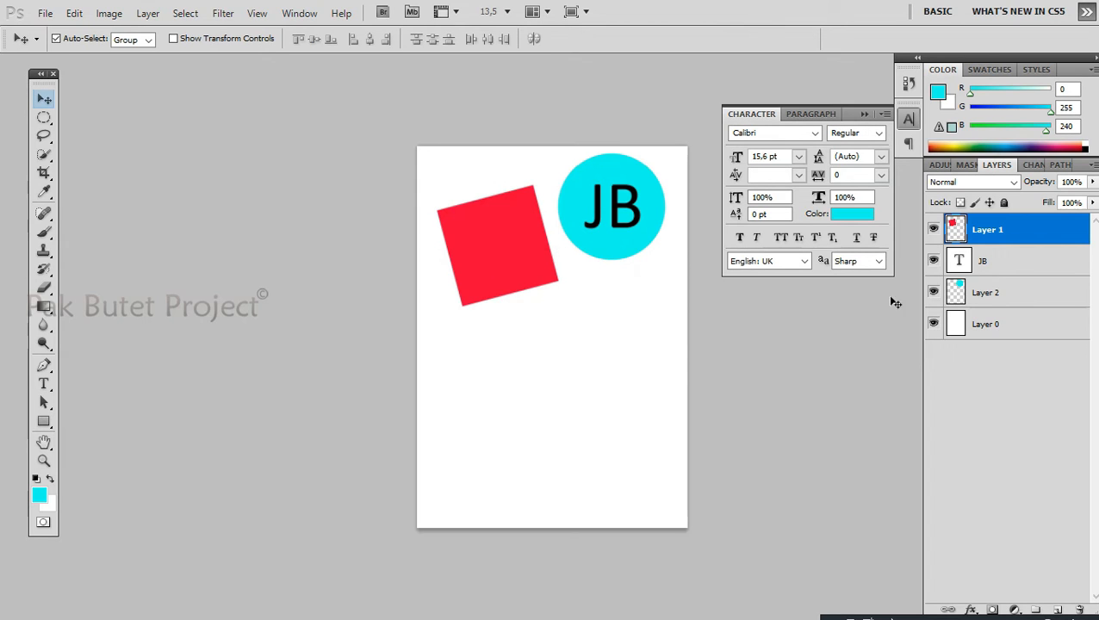
- Load the red square's outline as a selection, fill it with dark teal #074e4a, and deselect it
ctrl+click(958, 226)
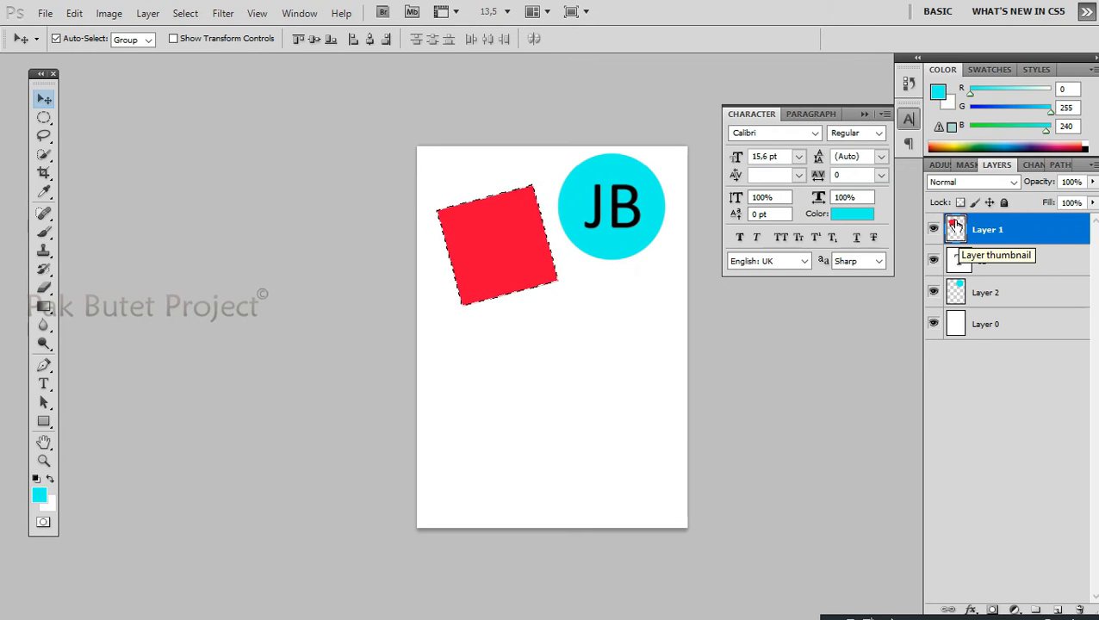
click(39, 498)
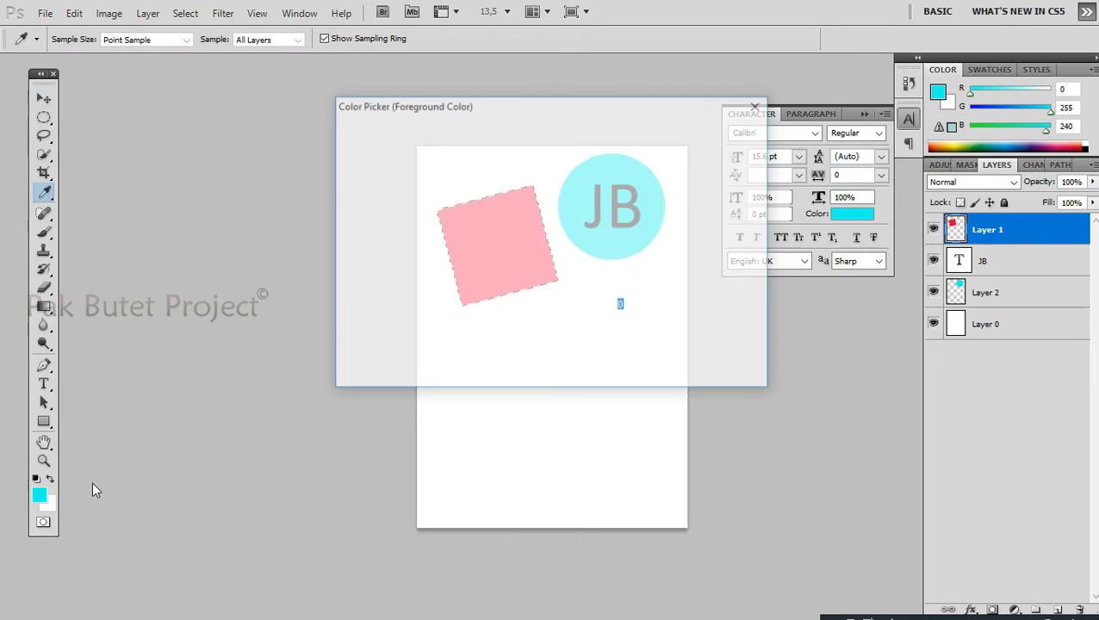
click(529, 284)
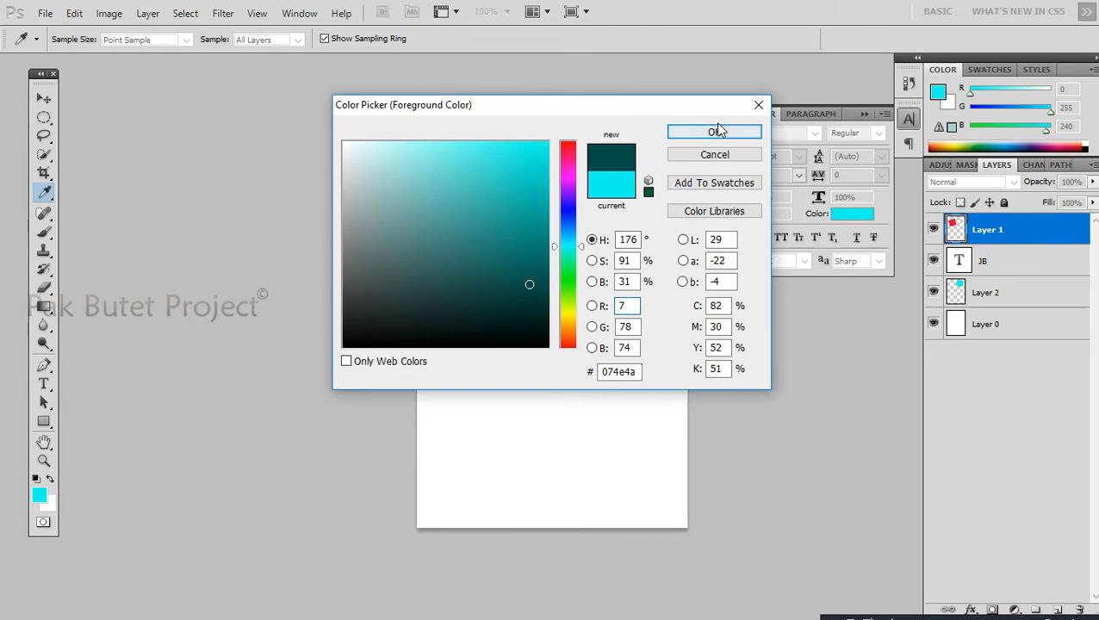
click(712, 133)
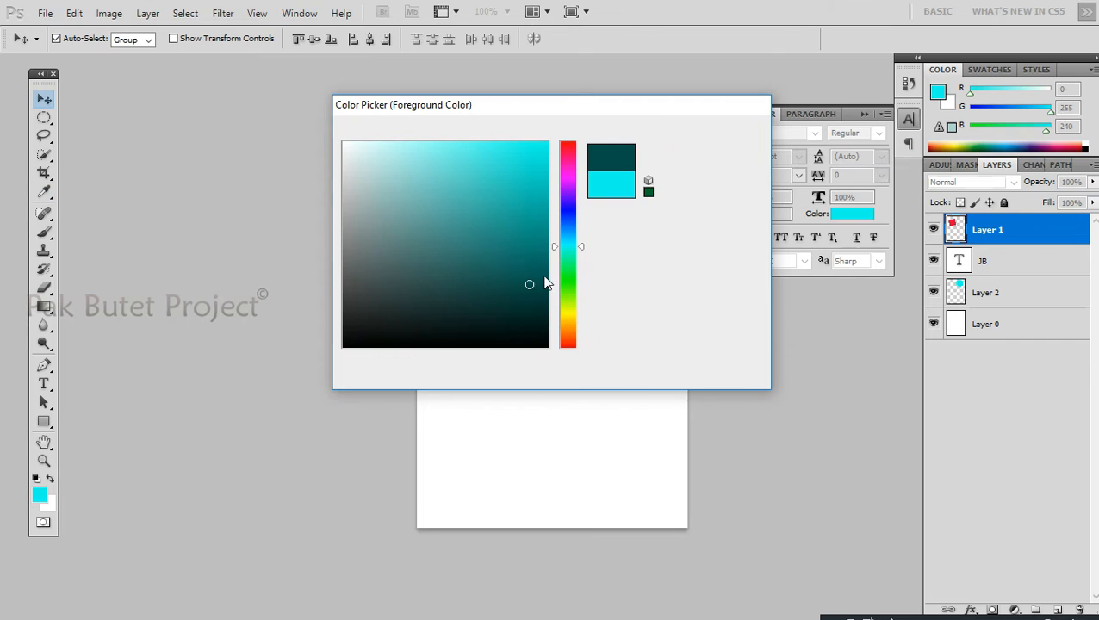
key(alt+BackSpace)
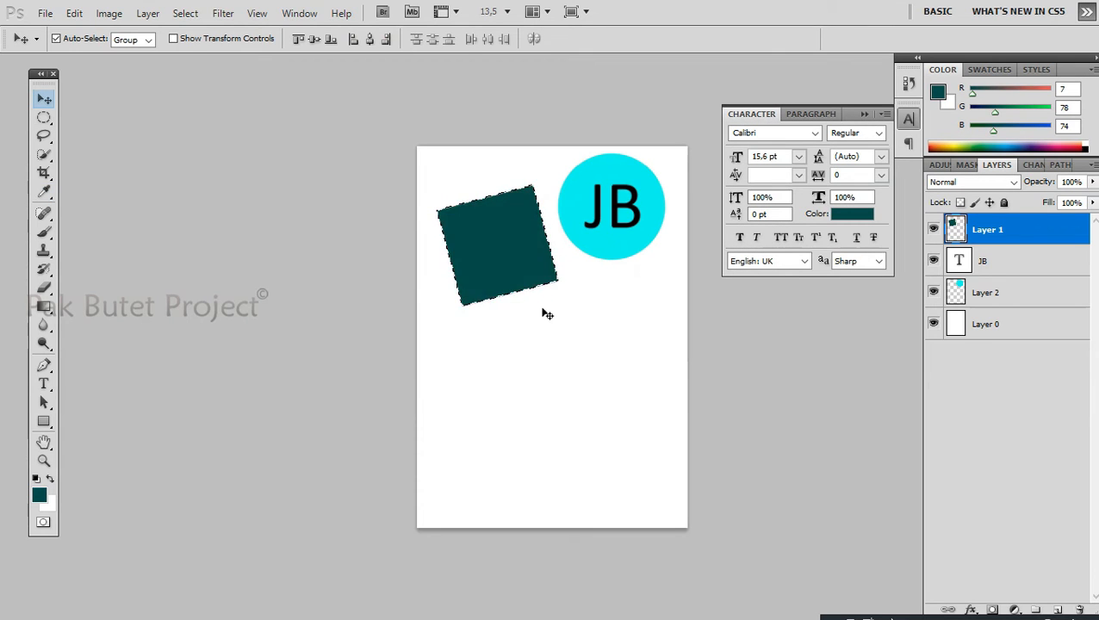
key(ctrl+d)
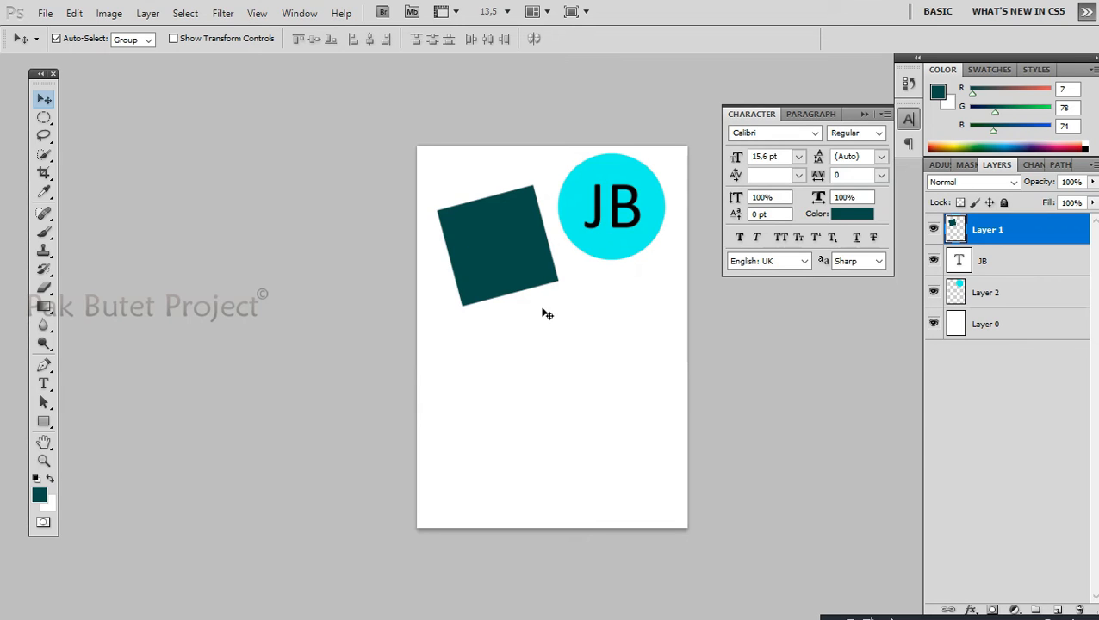
- Group the JB text layer with the cyan circle's layer
click(621, 209)
shift+click(983, 292)
key(ctrl+g)
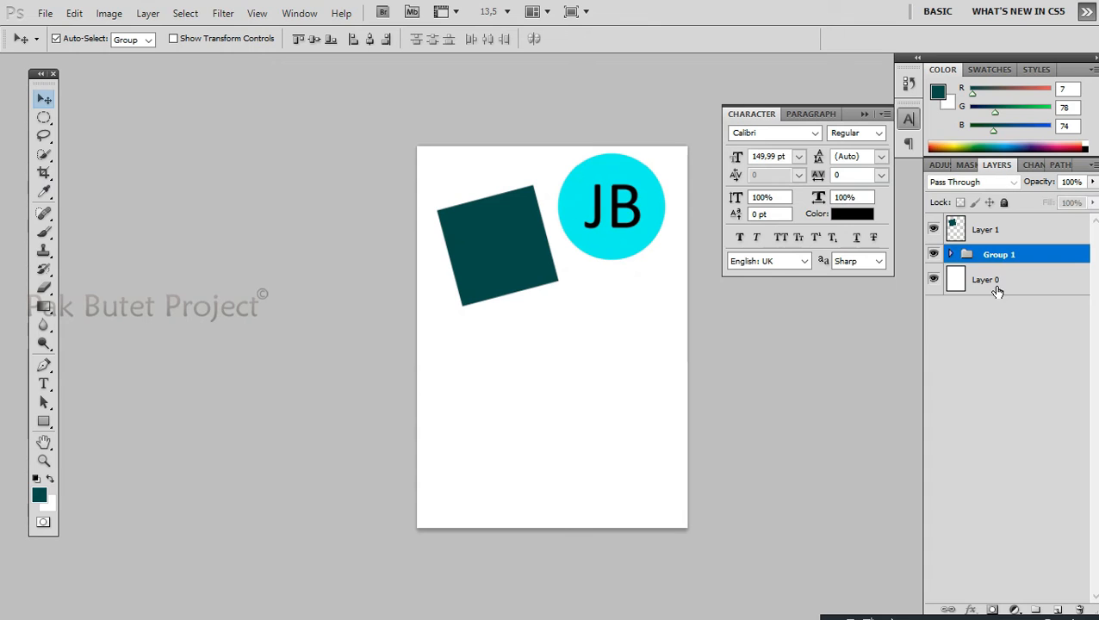
- Cycle through the full-screen modes and return to the standard screen mode
key(f)
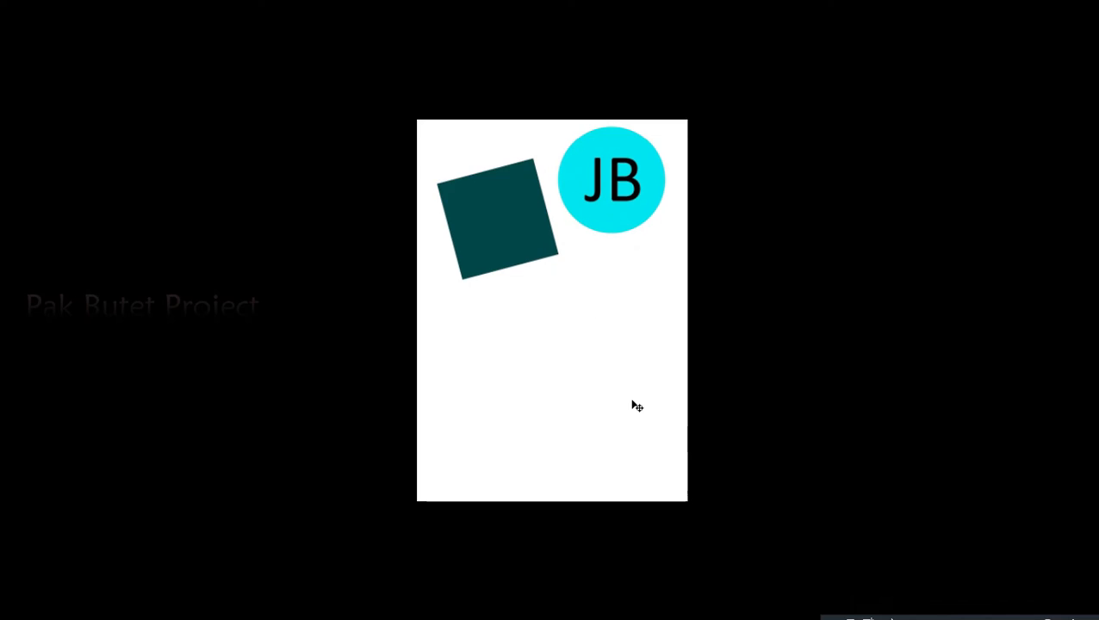
key(f)
key(f)
- Examine the stroke, gradient overlay, bevel emboss and drop shadow instructions in the Photos lesson notes, and return to Photoshop
key(alt+Tab)
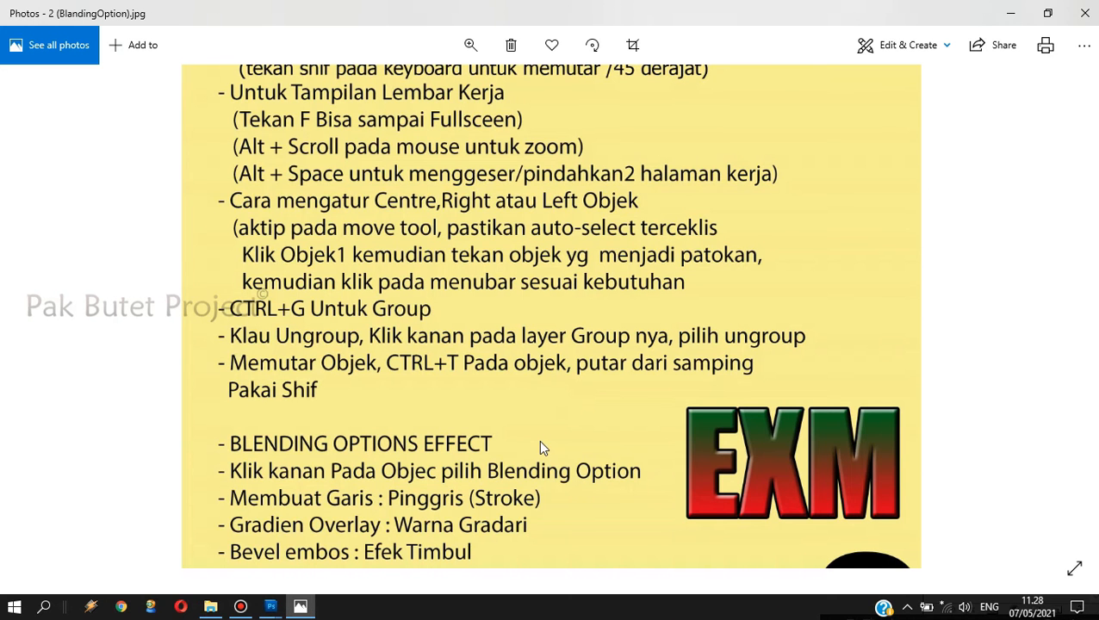
scroll(539, 438, down, 3)
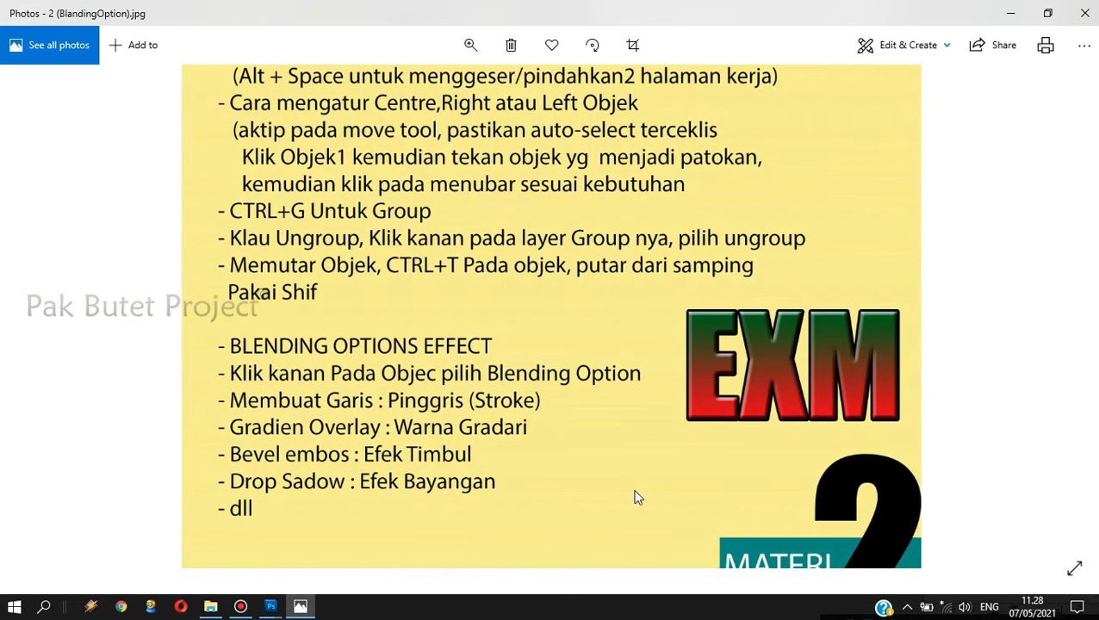
scroll(638, 498, down, 3)
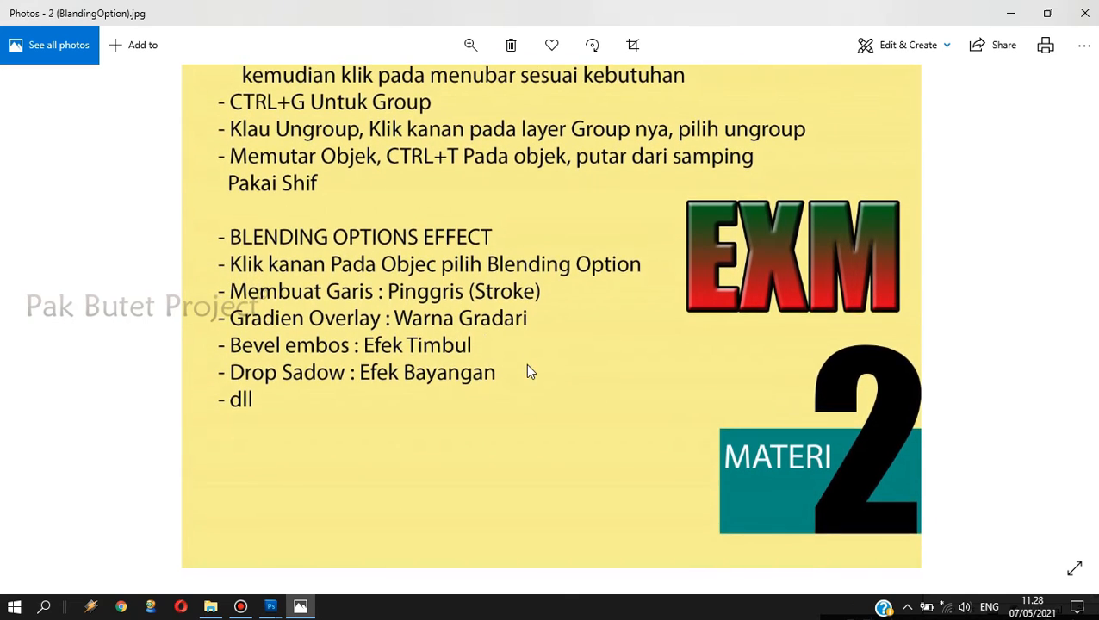
drag(527, 366, 521, 347)
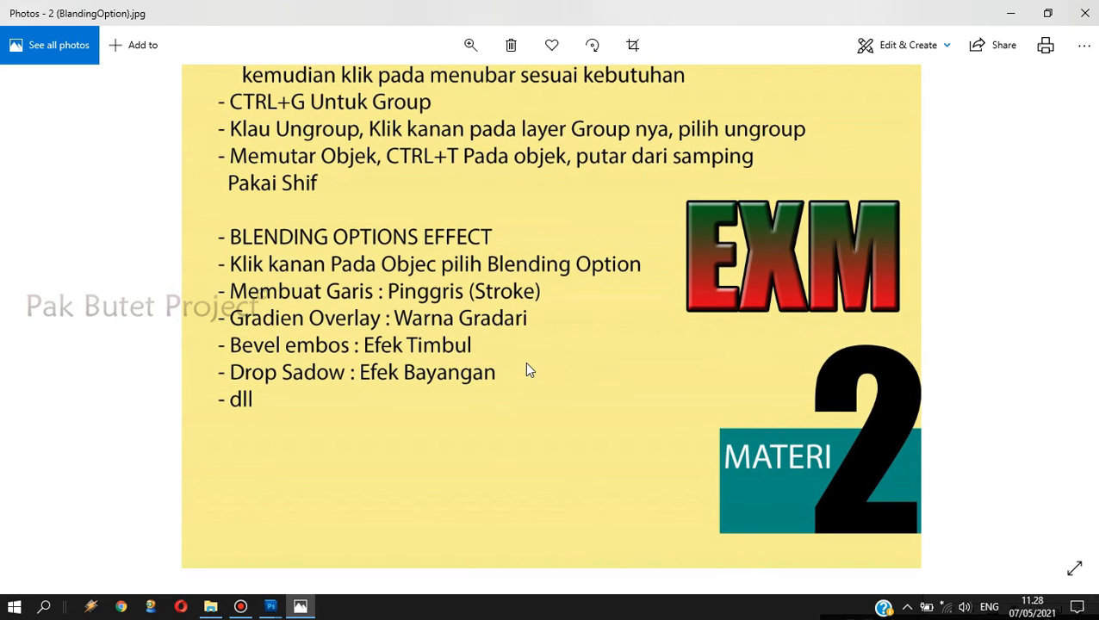
scroll(554, 236, up, 4)
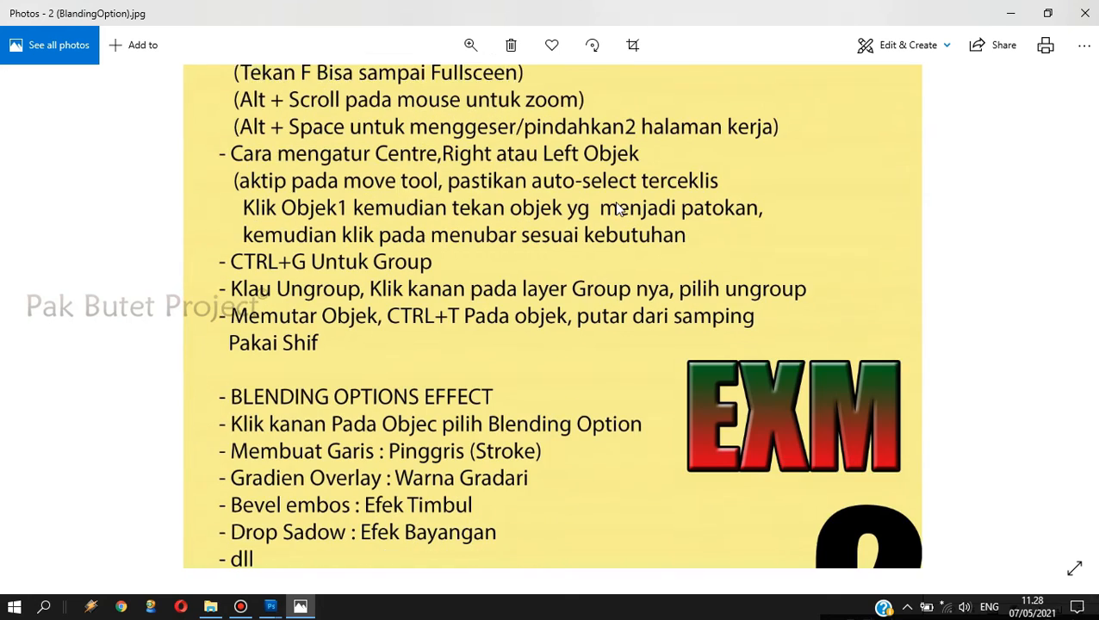
scroll(607, 326, down, 3)
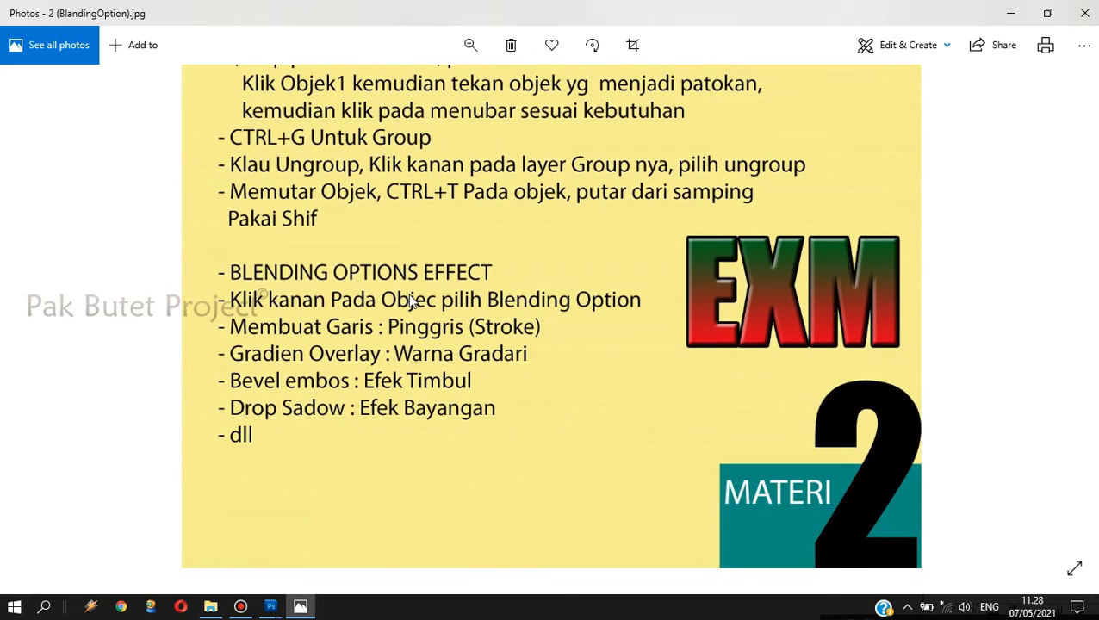
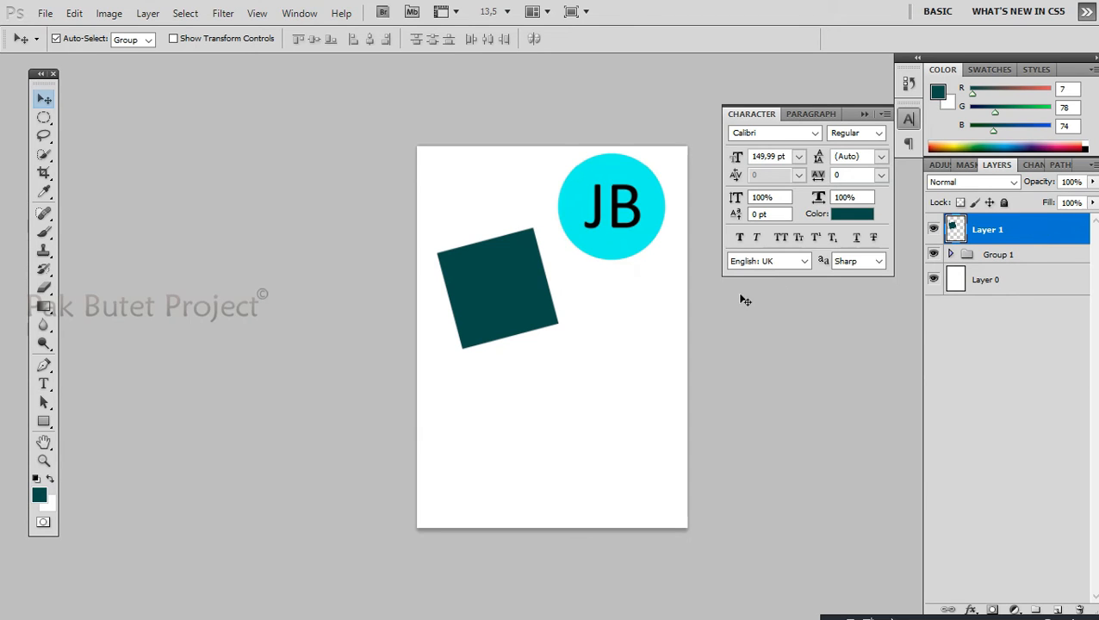
key(alt+Tab)
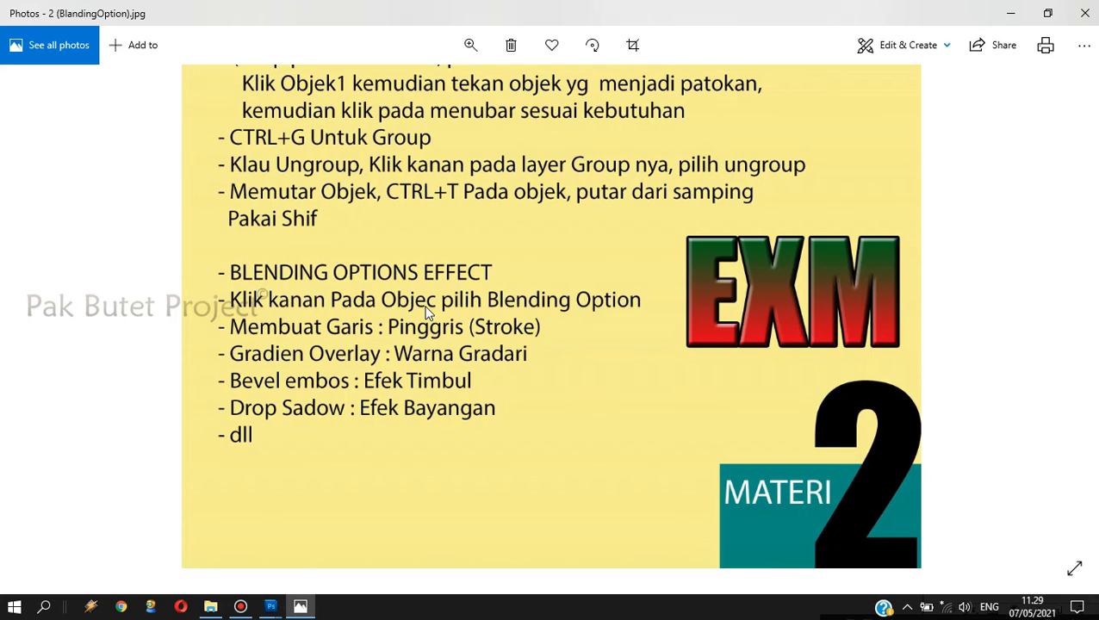
key(alt+Tab)
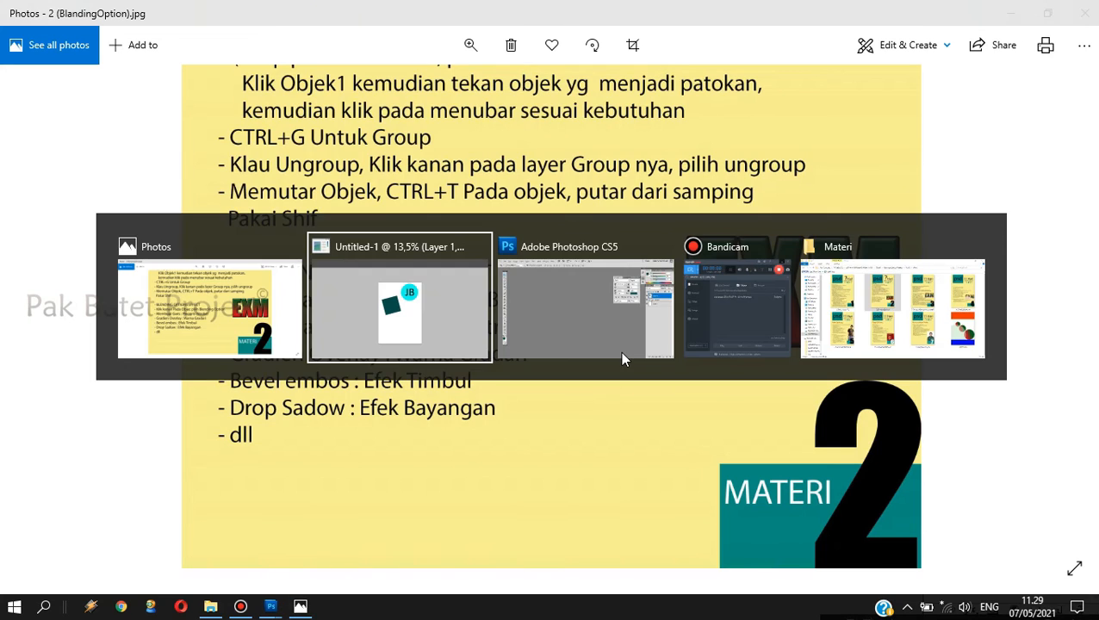
- Open the blending options for the teal square's layer and move the dialog clear of the square
click(625, 355)
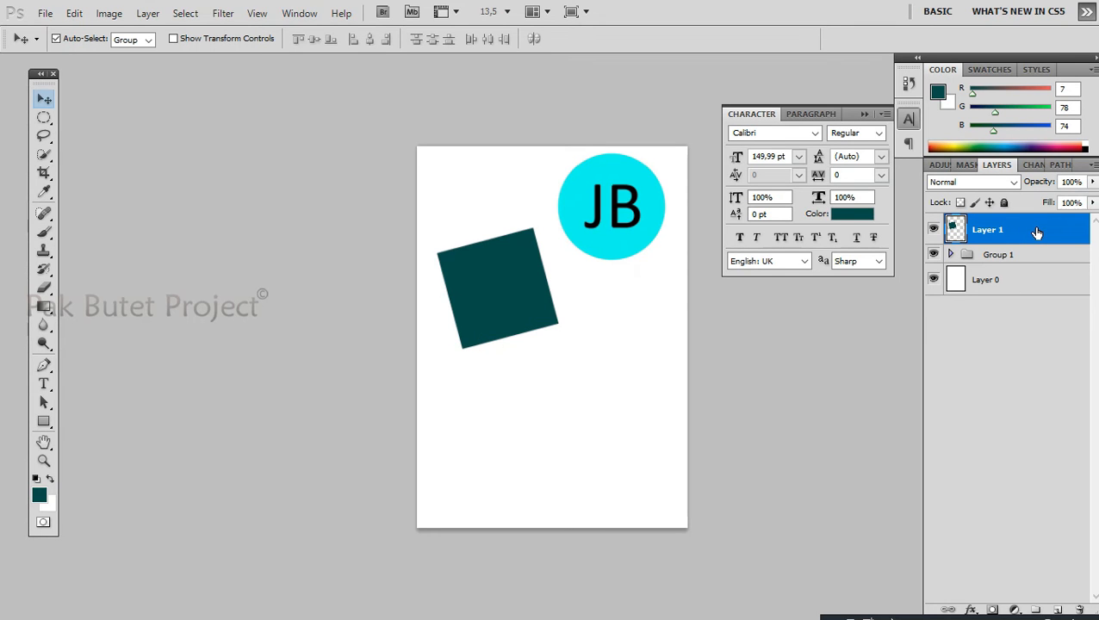
key(h)
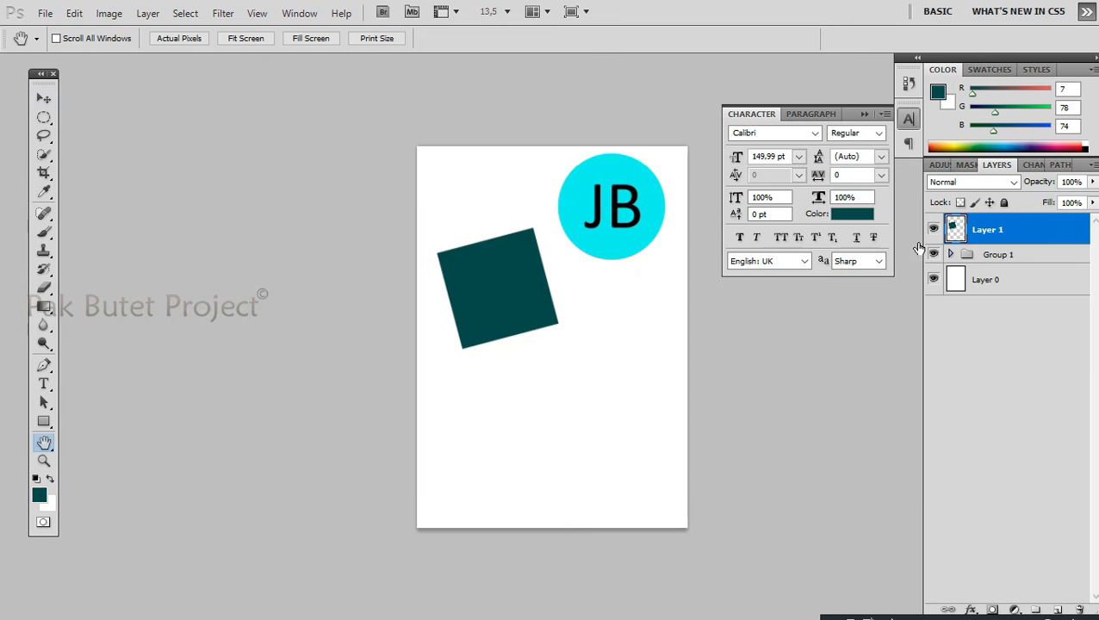
double_click(1037, 233)
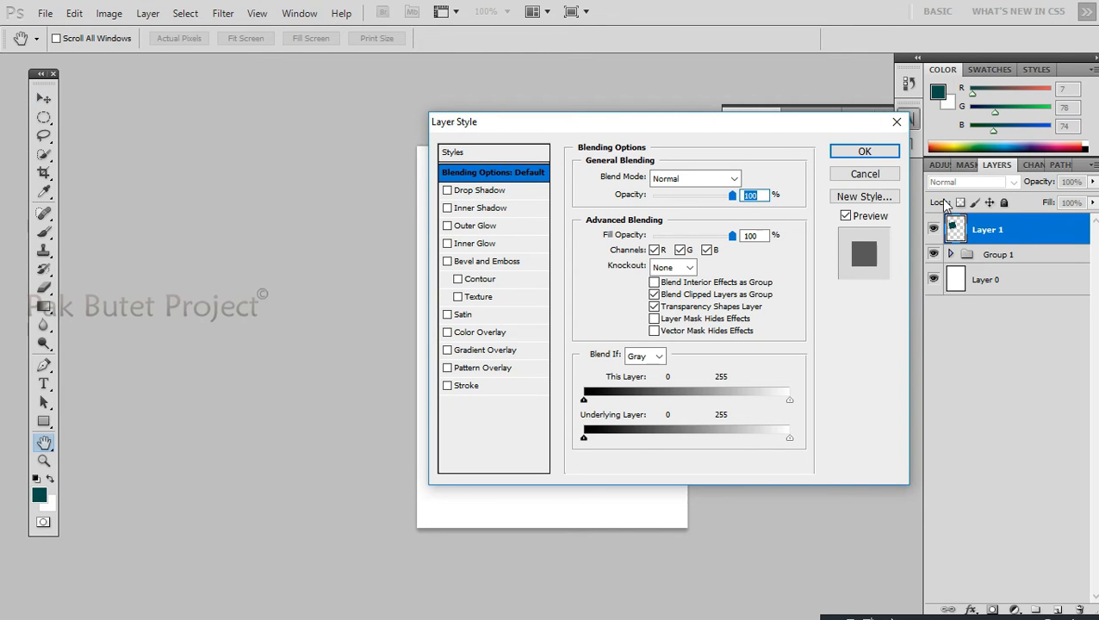
click(897, 122)
key(v)
right_click(1025, 227)
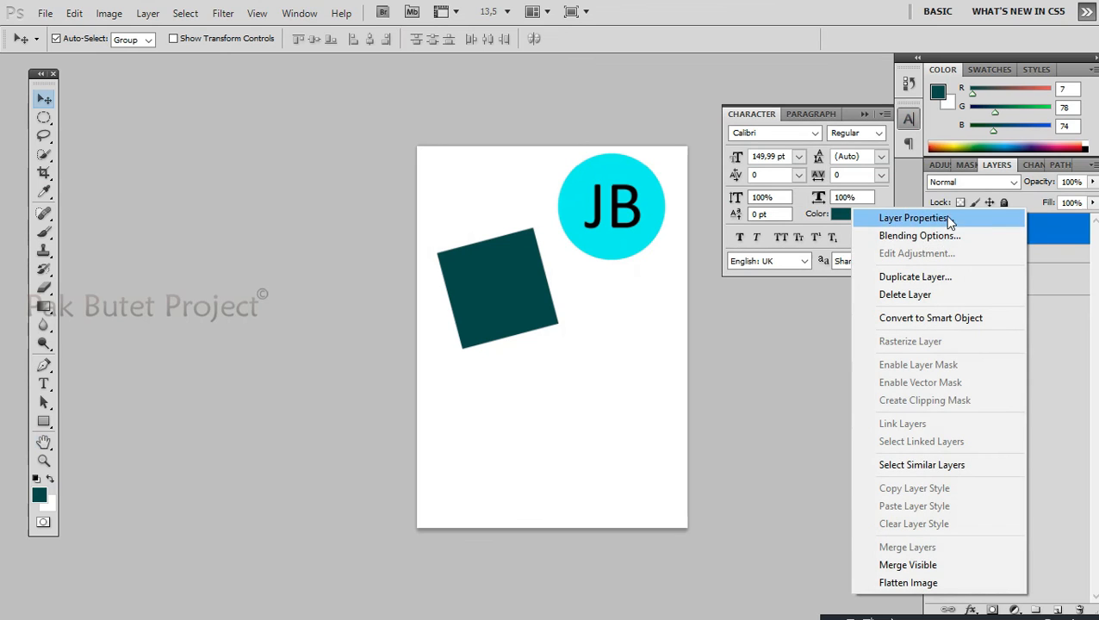
click(922, 237)
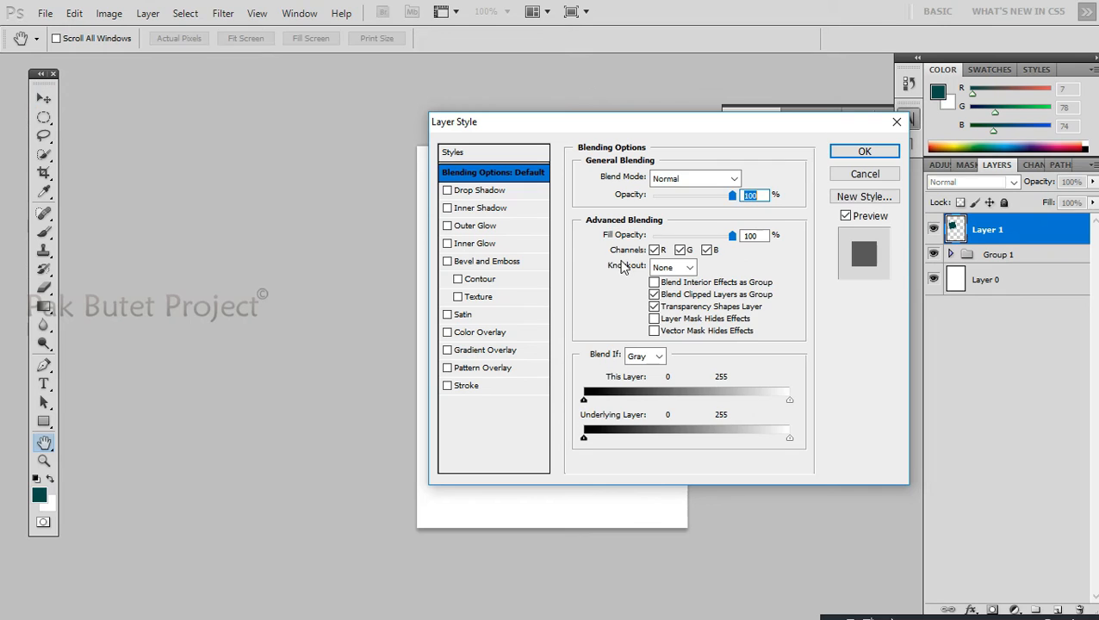
drag(507, 126, 624, 127)
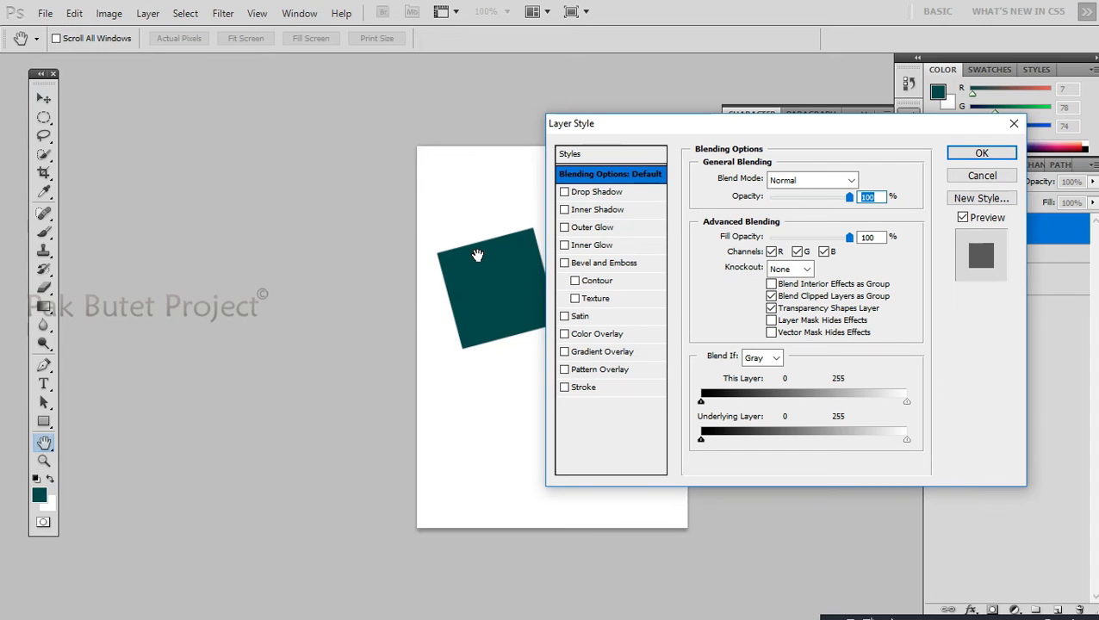
- Apply a Bevel and Emboss effect to the teal square with direction Down, size 59 px and soften 4 px
click(604, 266)
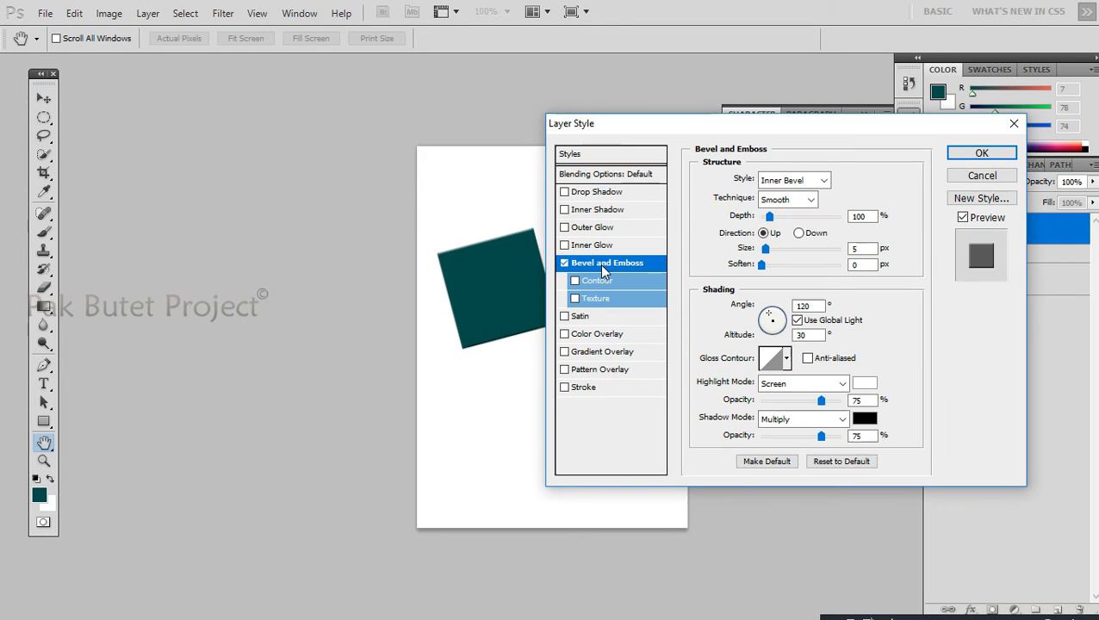
drag(766, 249, 785, 249)
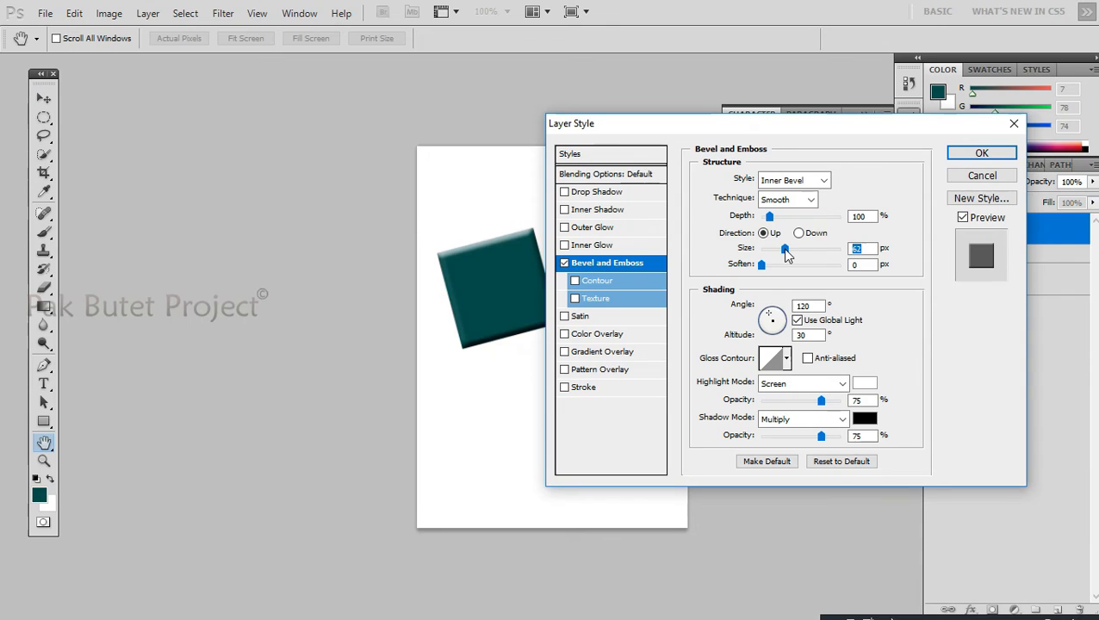
click(773, 266)
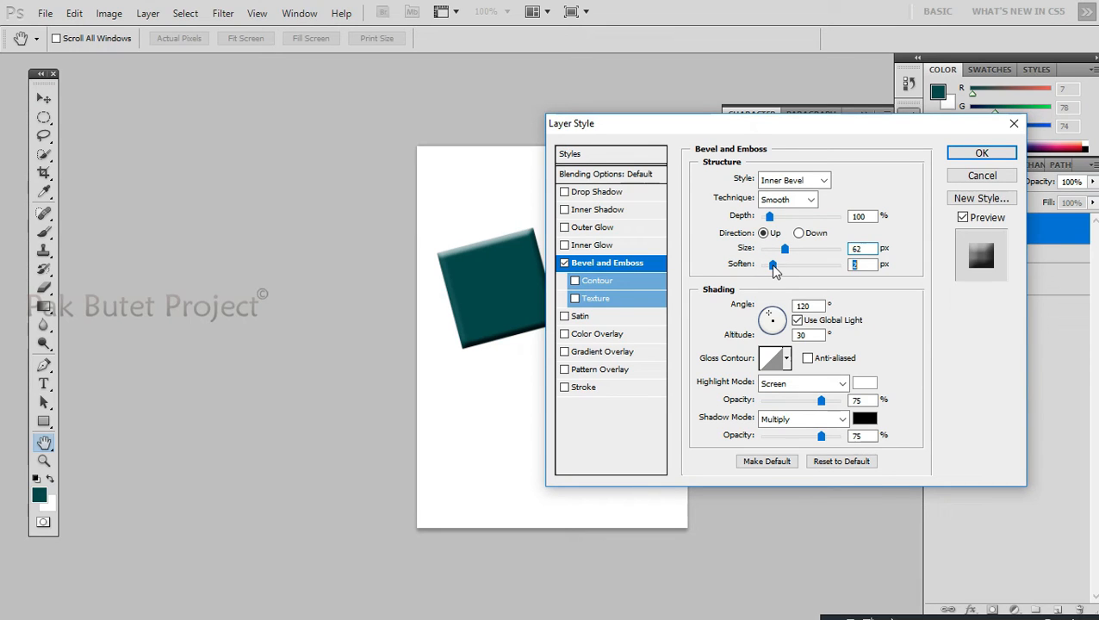
mouse_move(771, 266)
mouse_down()
mouse_move(784, 250)
mouse_move(784, 269)
mouse_up()
click(798, 232)
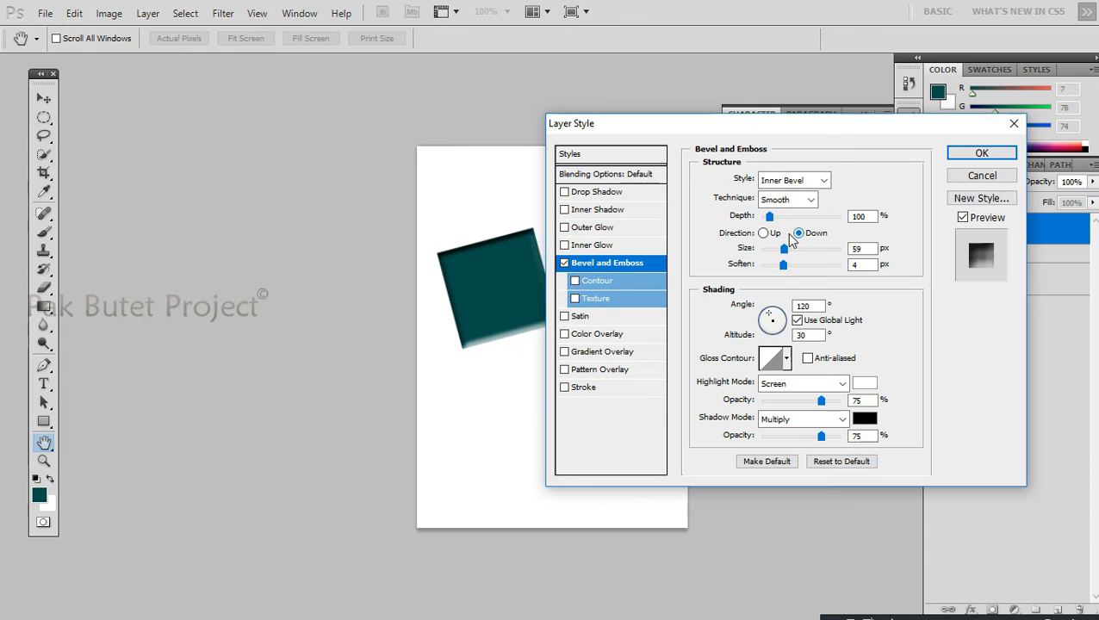
click(763, 234)
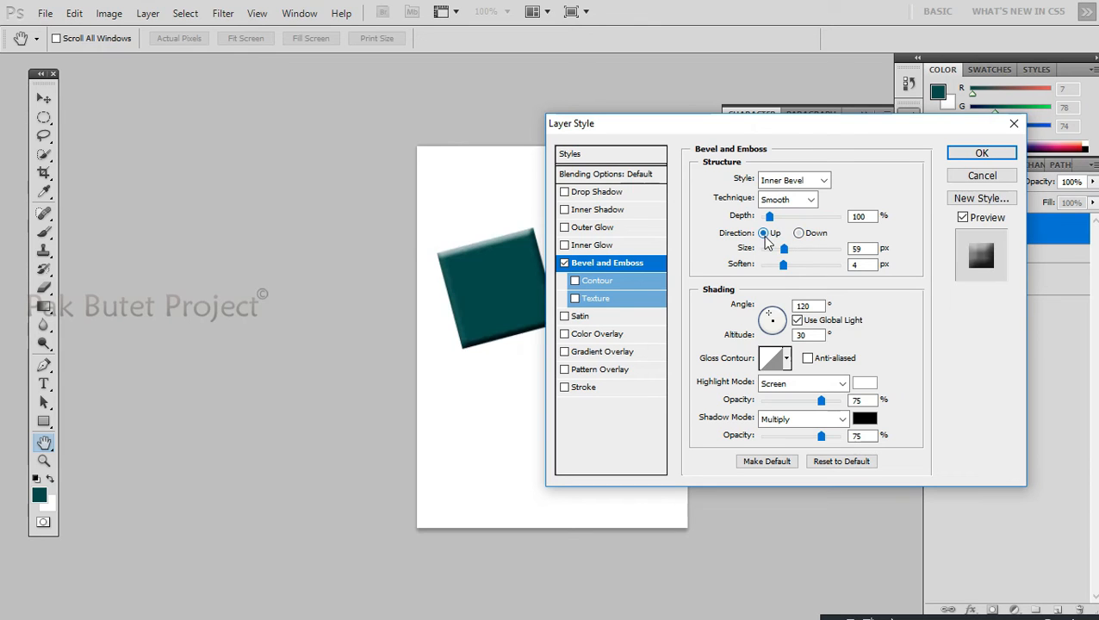
click(798, 232)
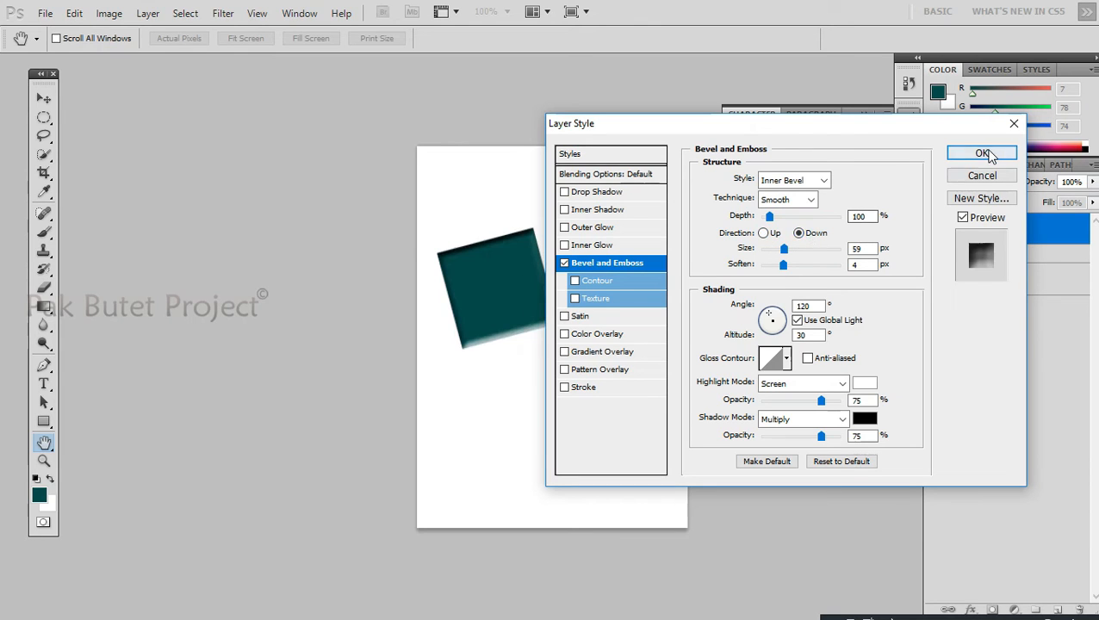
key(Return)
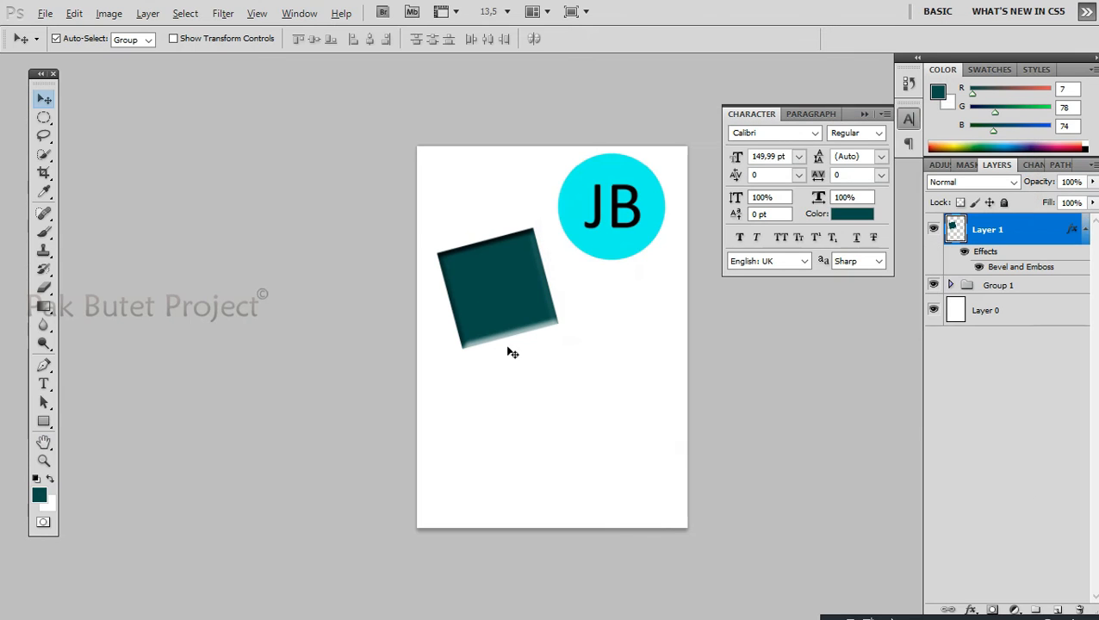
- Add the text EXM on the blank area below the teal square
scroll(515, 347, up, 10)
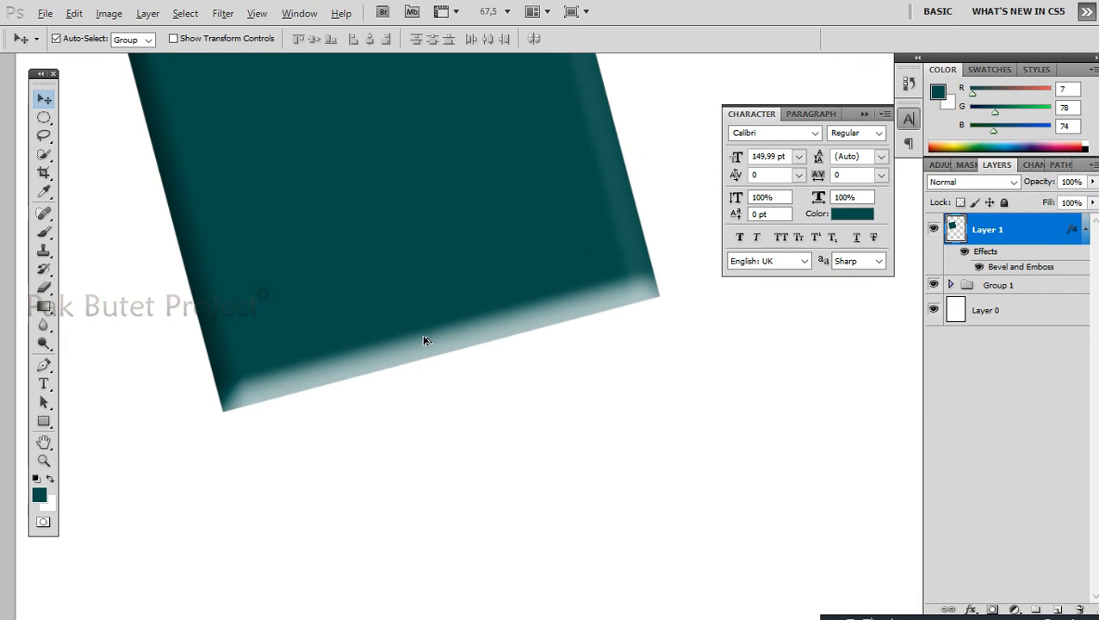
scroll(466, 417, down, 5)
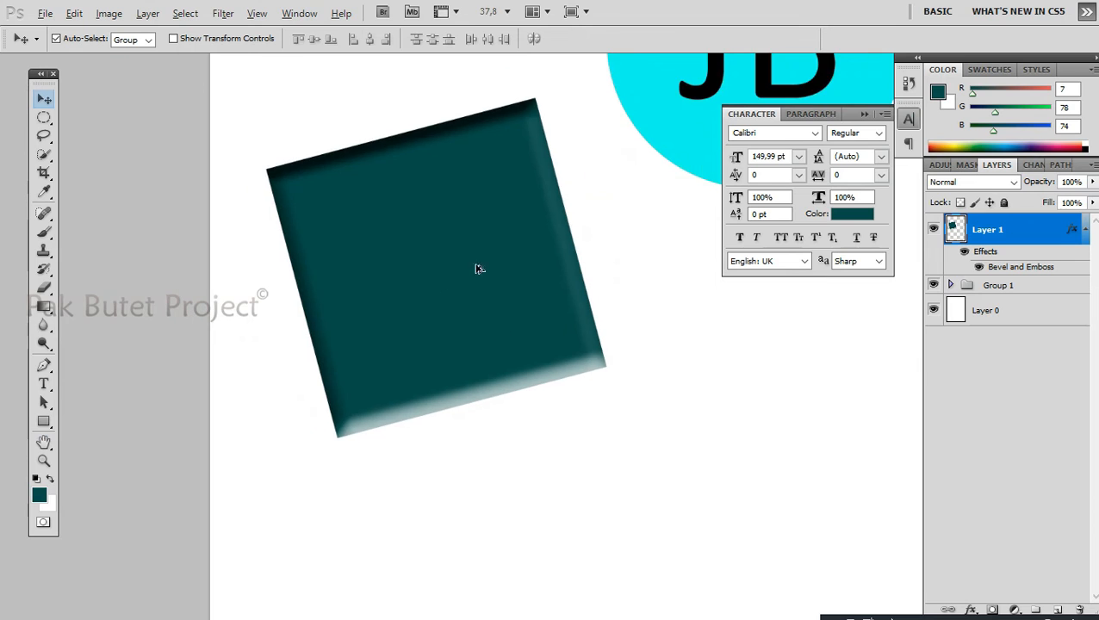
scroll(479, 269, down, 8)
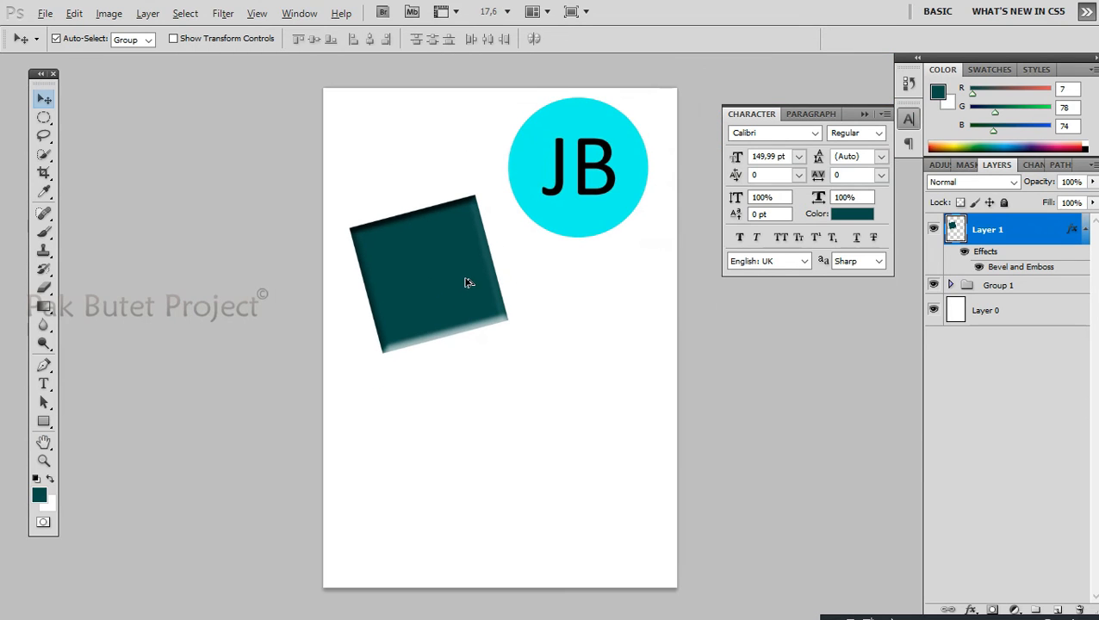
click(510, 396)
key(t)
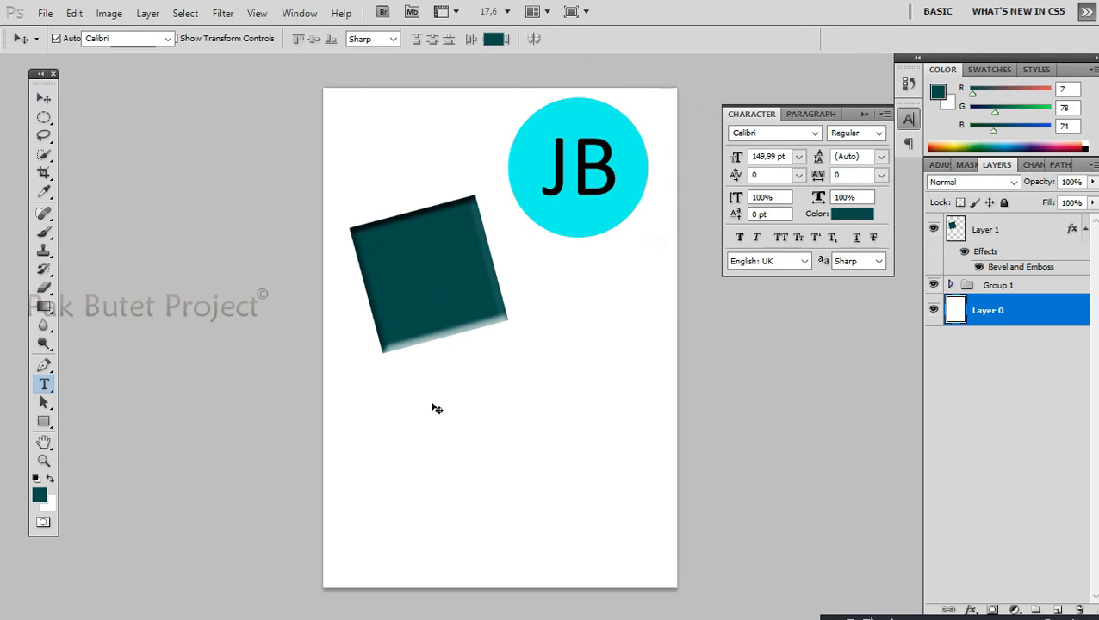
click(413, 419)
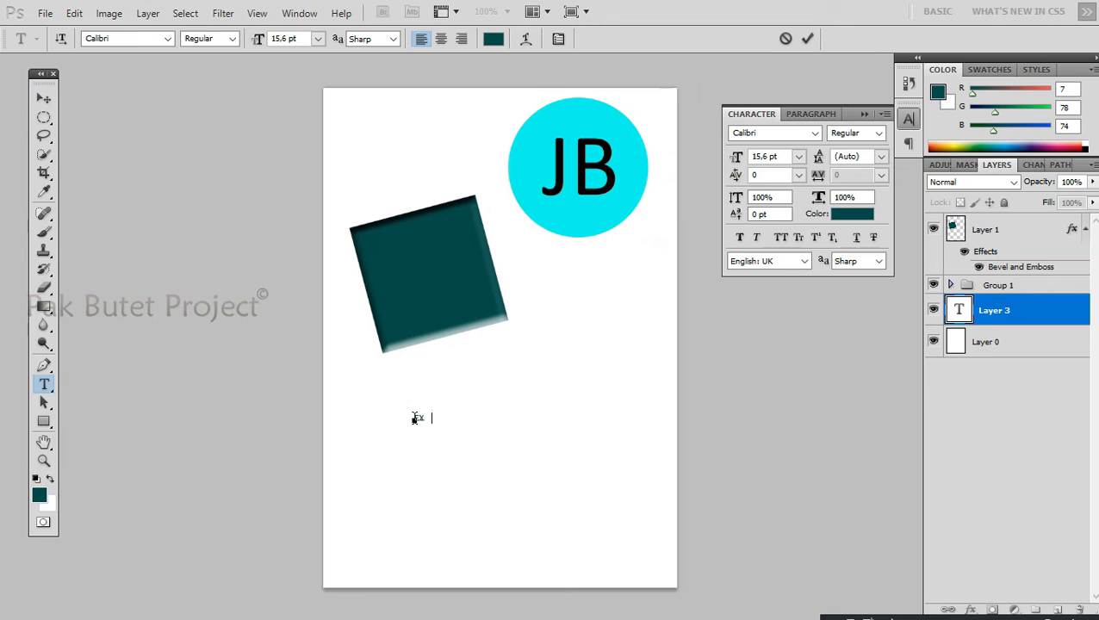
text(EXM)
click(43, 99)
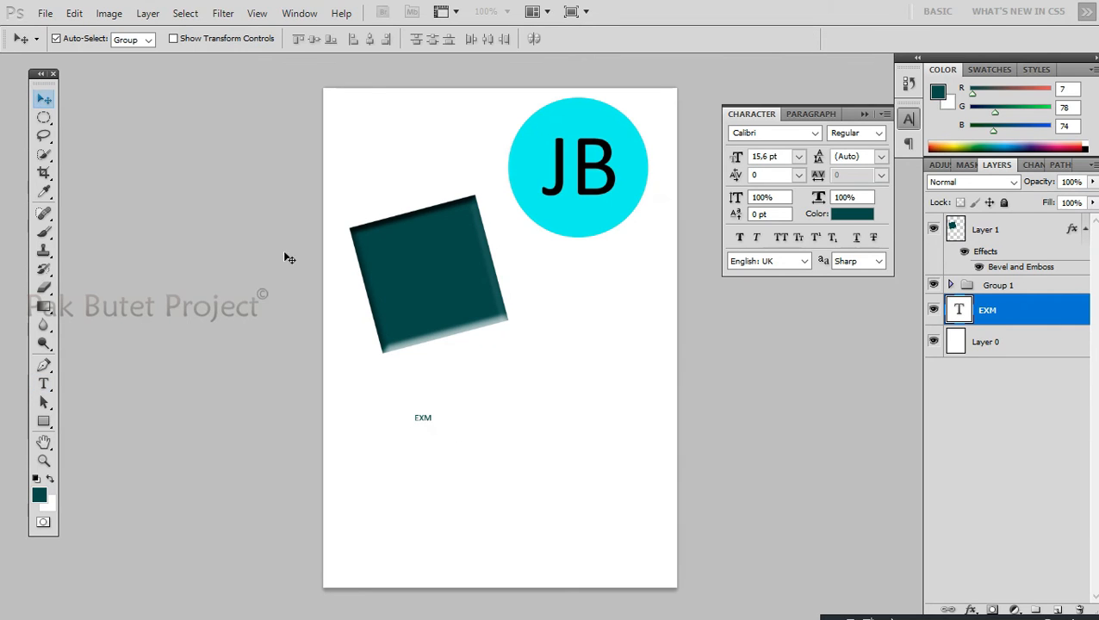
- Scale the EXM text proportionally to about 1129% and place it just below the teal square
key(ctrl+t)
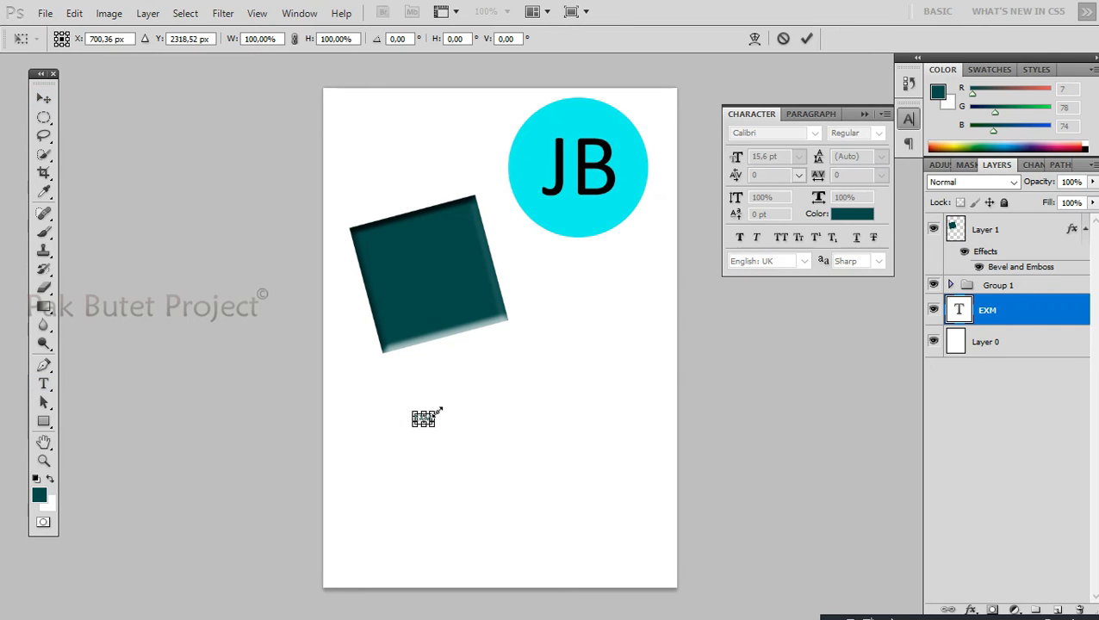
drag(624, 318, 625, 314)
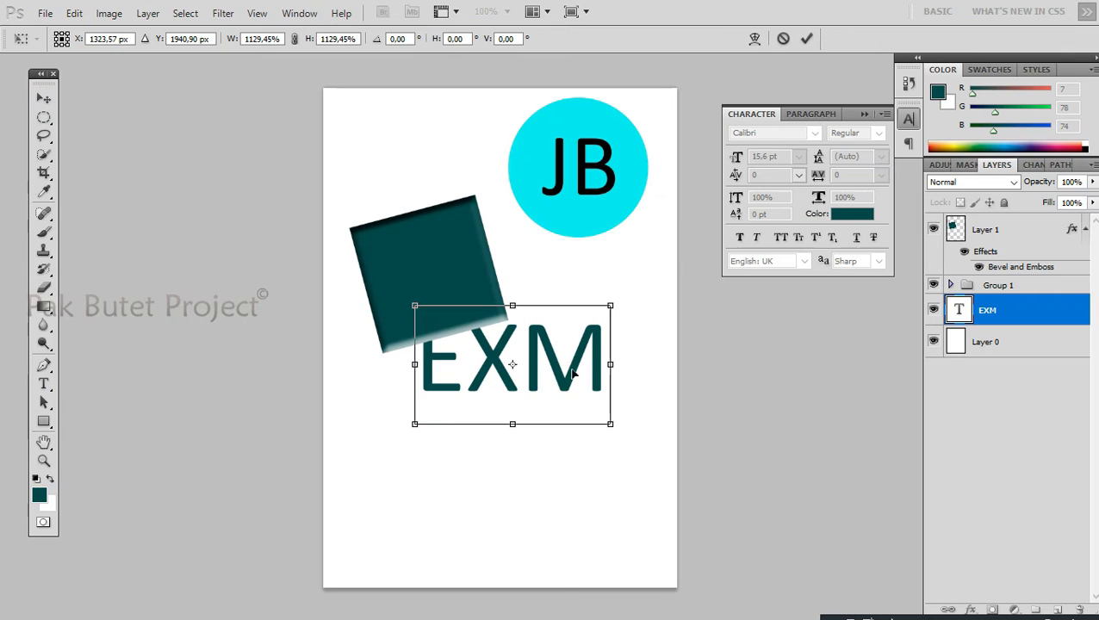
drag(576, 358, 569, 410)
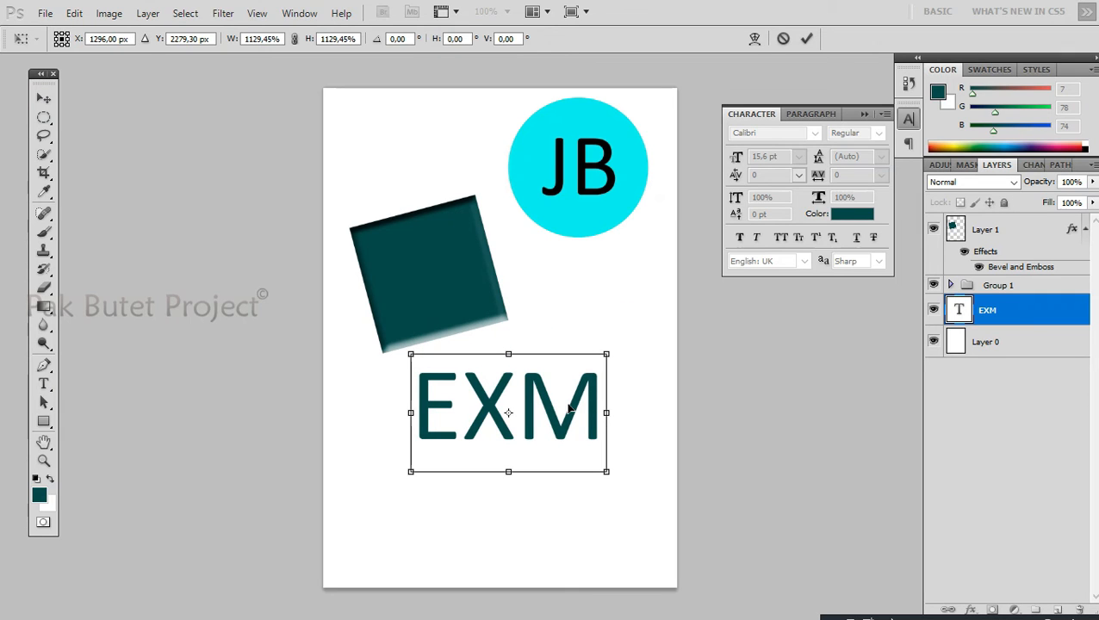
key(Return)
- Change the EXM text's font to Impact
click(785, 134)
text(Impact)
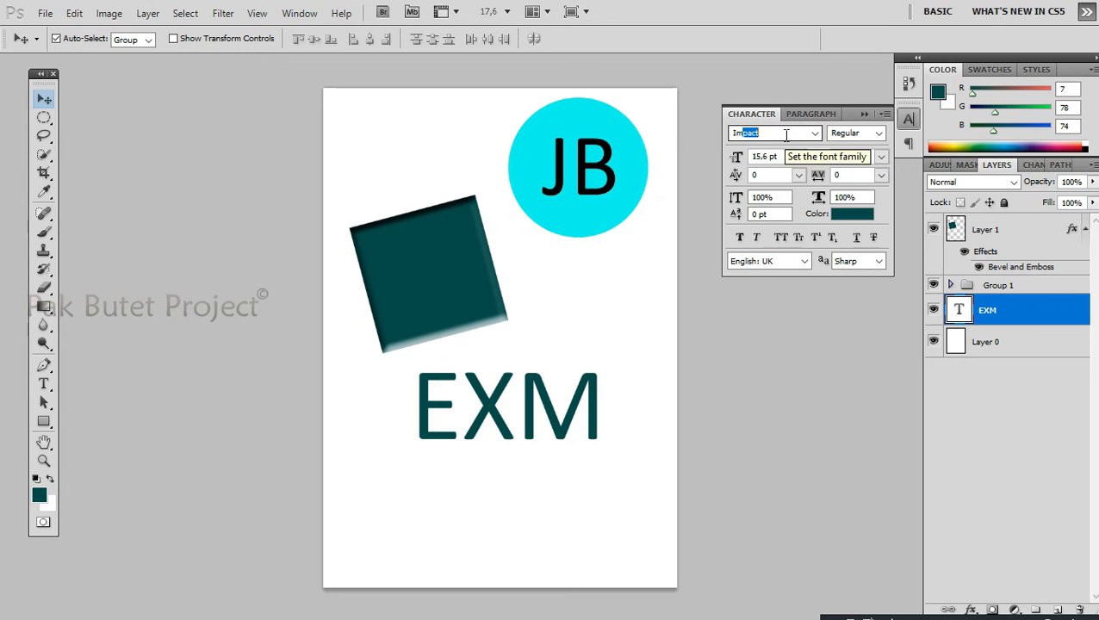
key(Return)
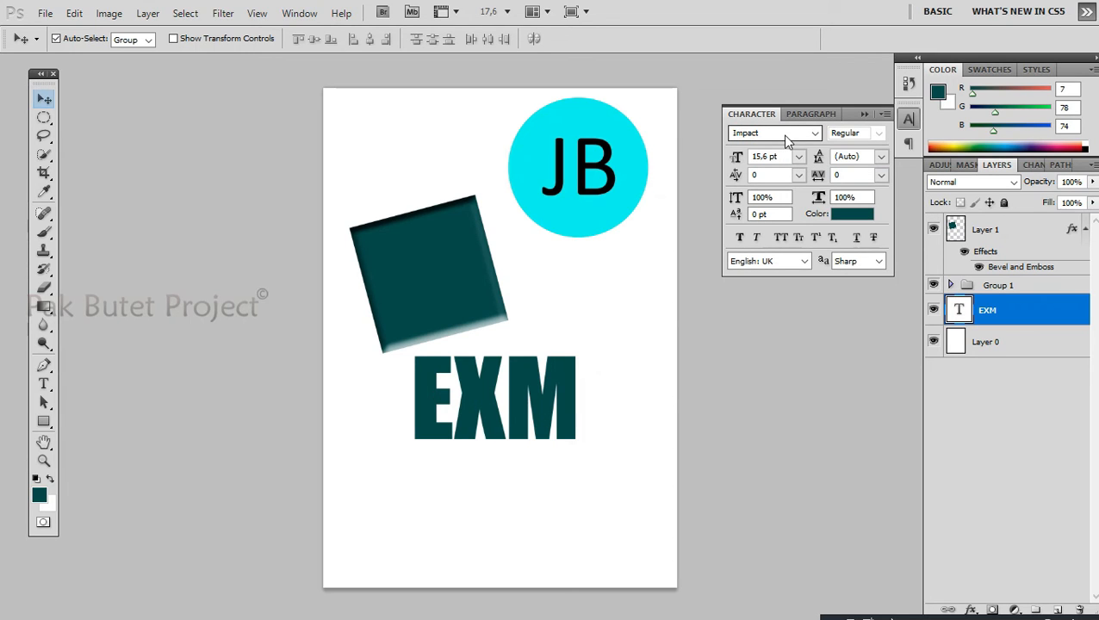
- Open the blending options for the EXM text layer and move the dialog clear of the artwork
double_click(1041, 311)
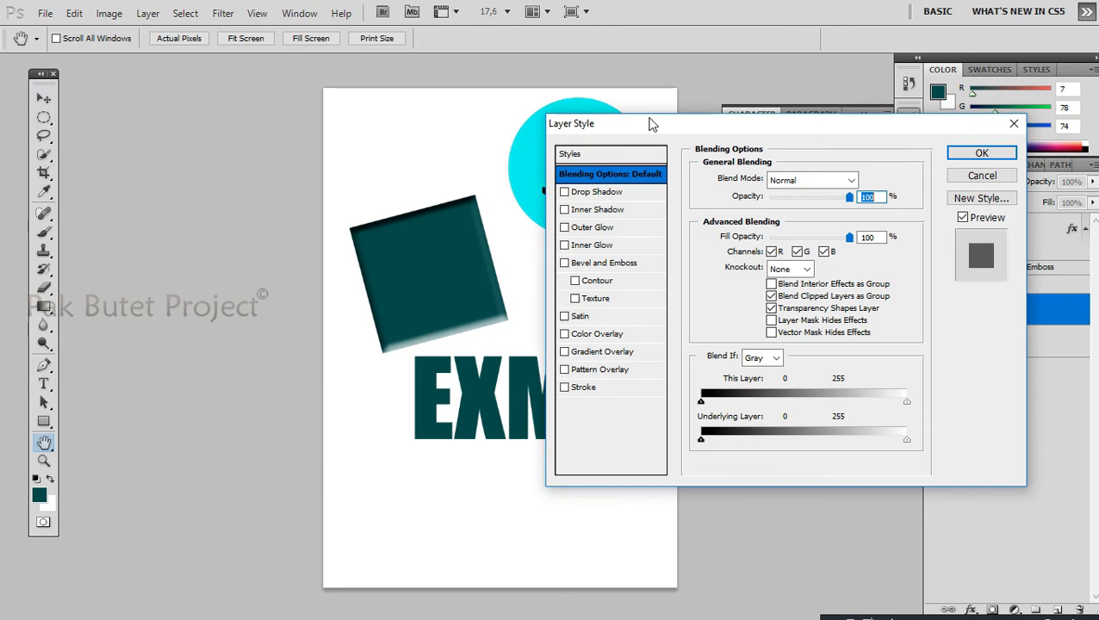
drag(652, 127, 800, 80)
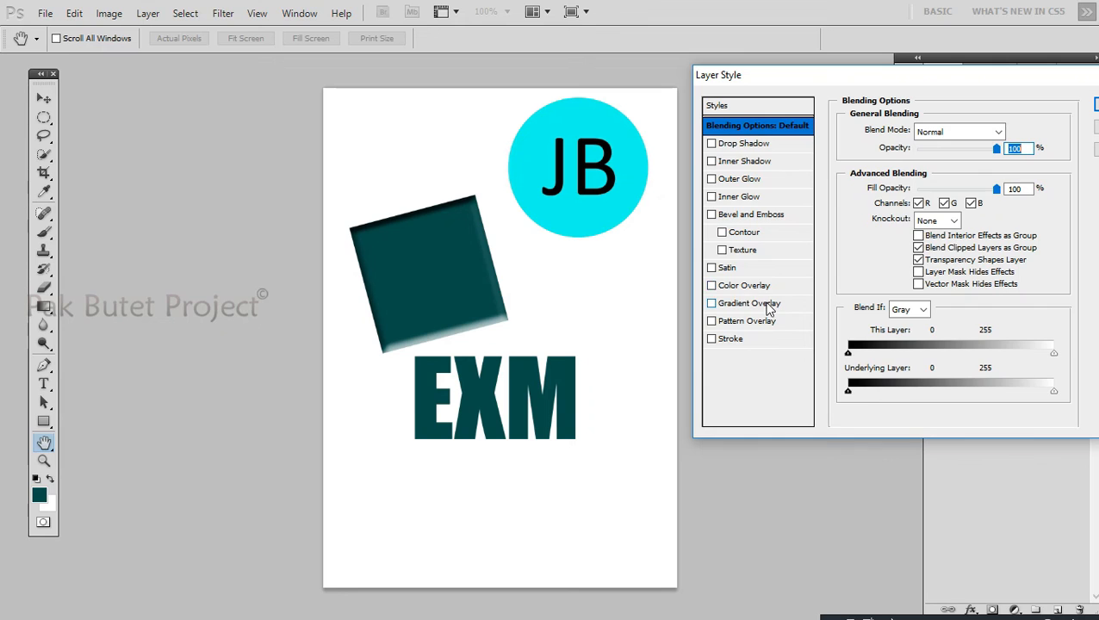
- Try the default black-to-white gradient overlay and a red color overlay on the EXM text, switching each off again
click(766, 304)
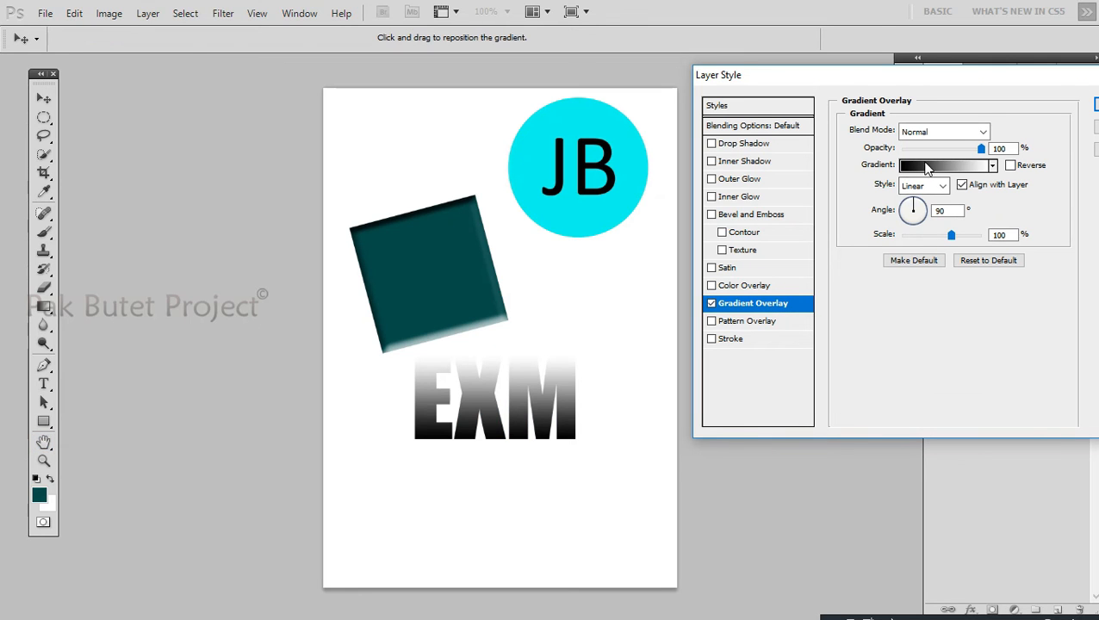
click(926, 165)
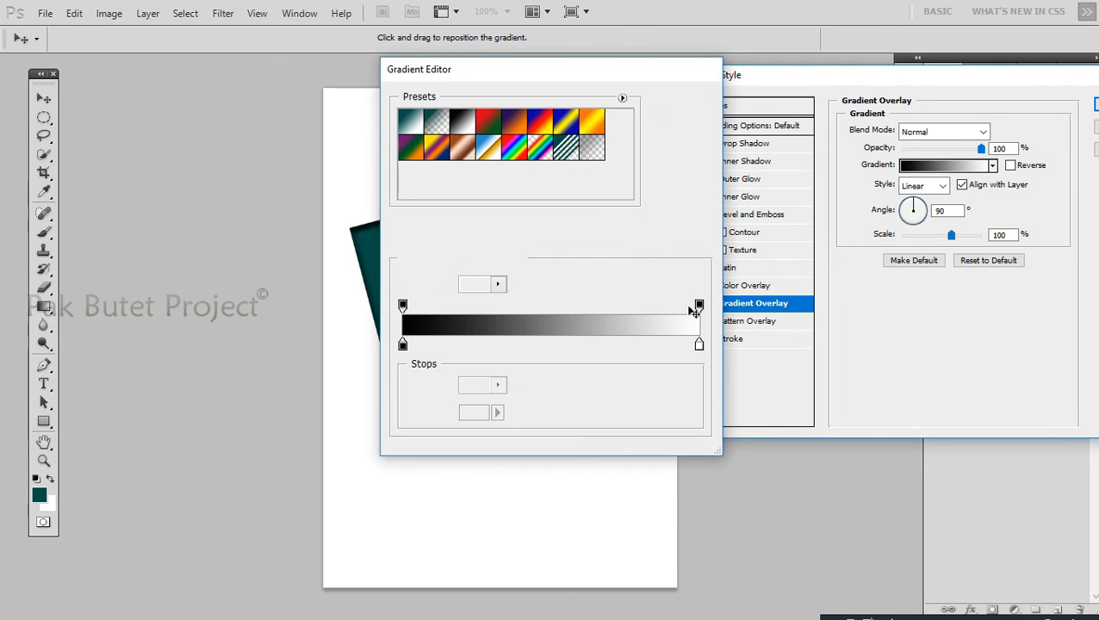
key(Escape)
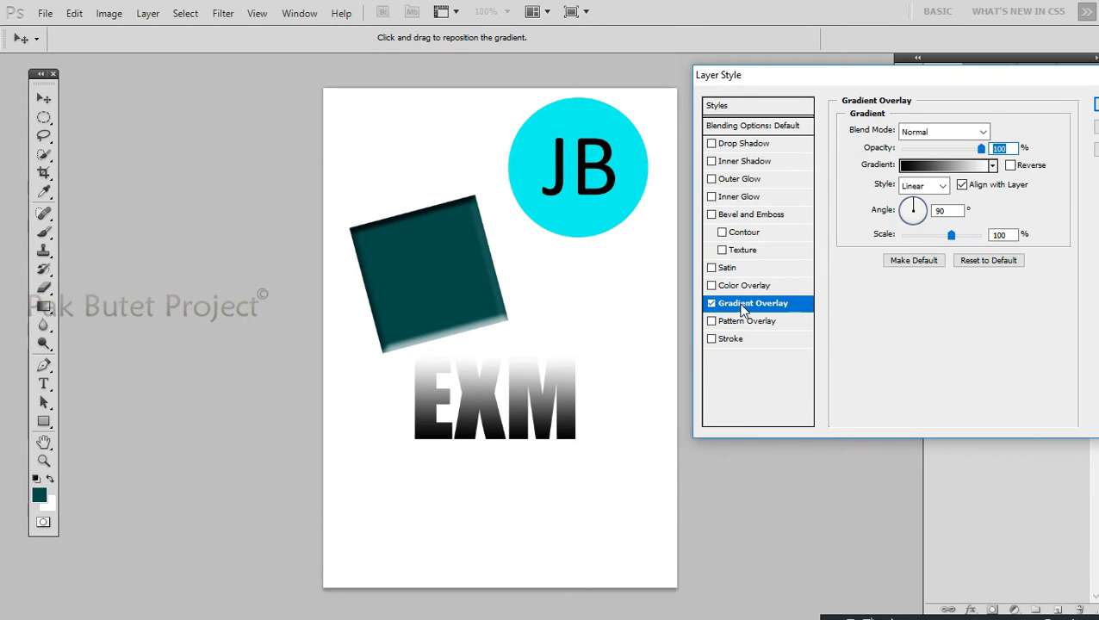
click(712, 304)
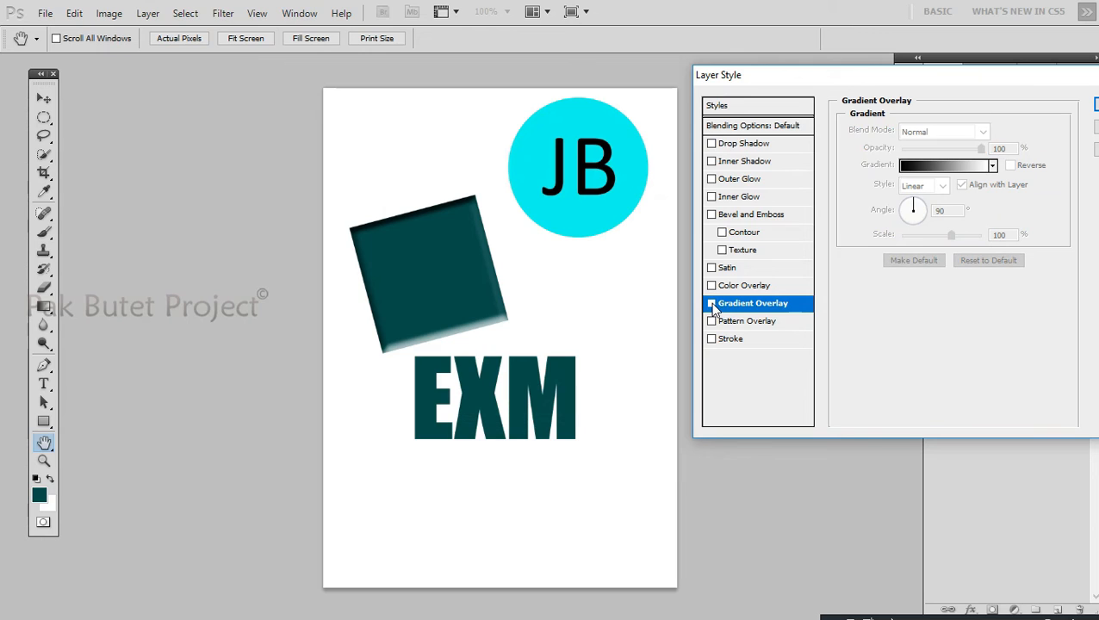
click(774, 286)
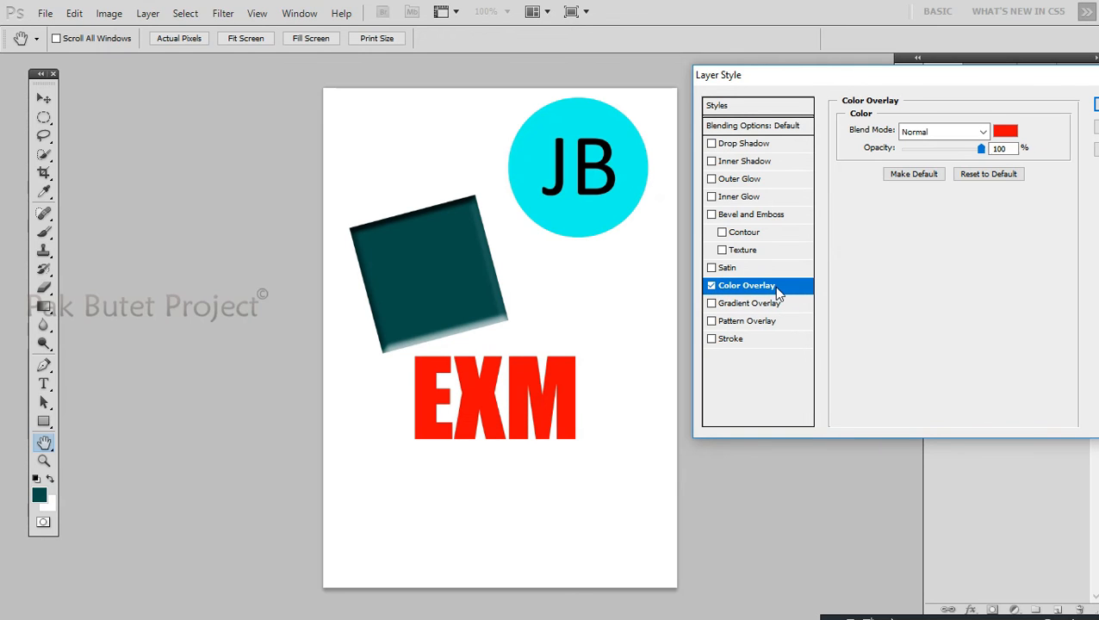
click(712, 286)
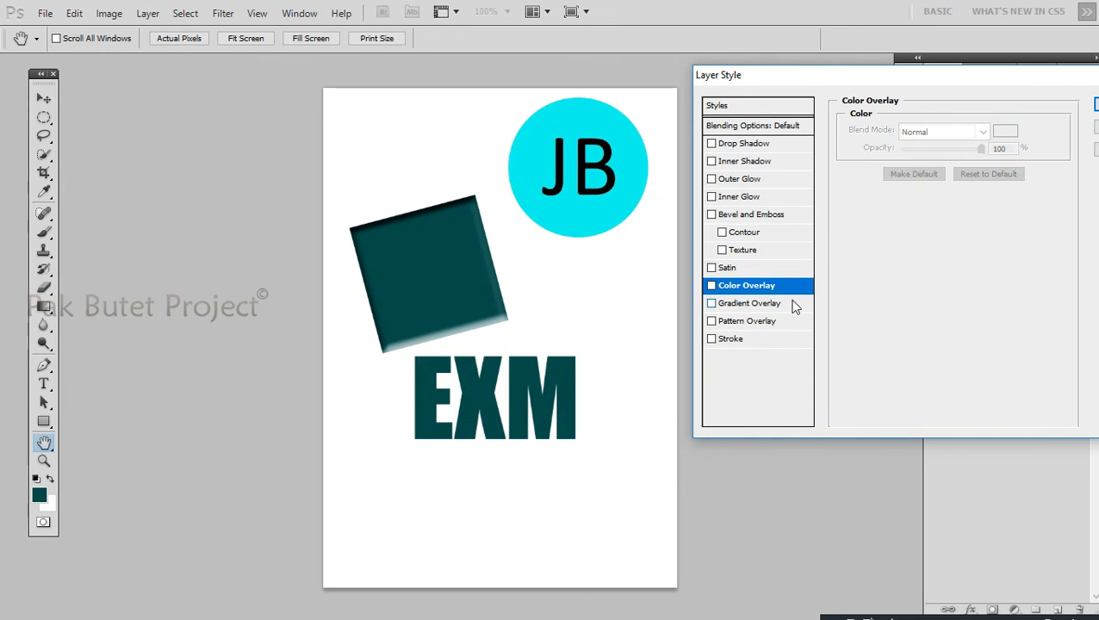
- Apply a gradient overlay to the EXM text using the Red, Green preset
click(712, 304)
click(712, 305)
click(711, 305)
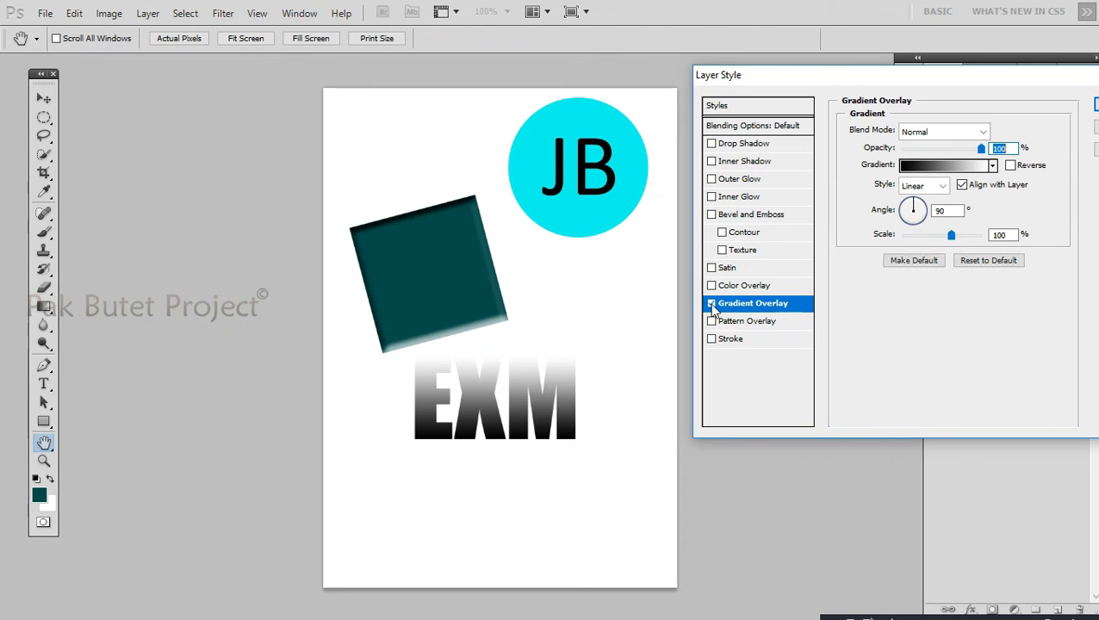
click(944, 168)
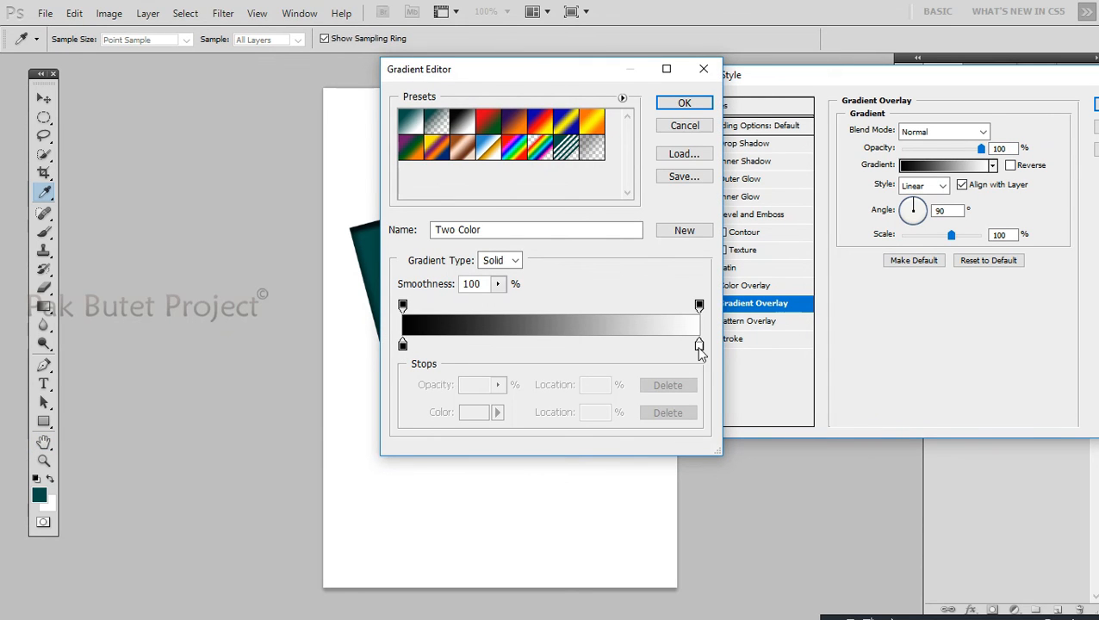
click(485, 122)
drag(579, 72, 585, 76)
drag(487, 72, 595, 98)
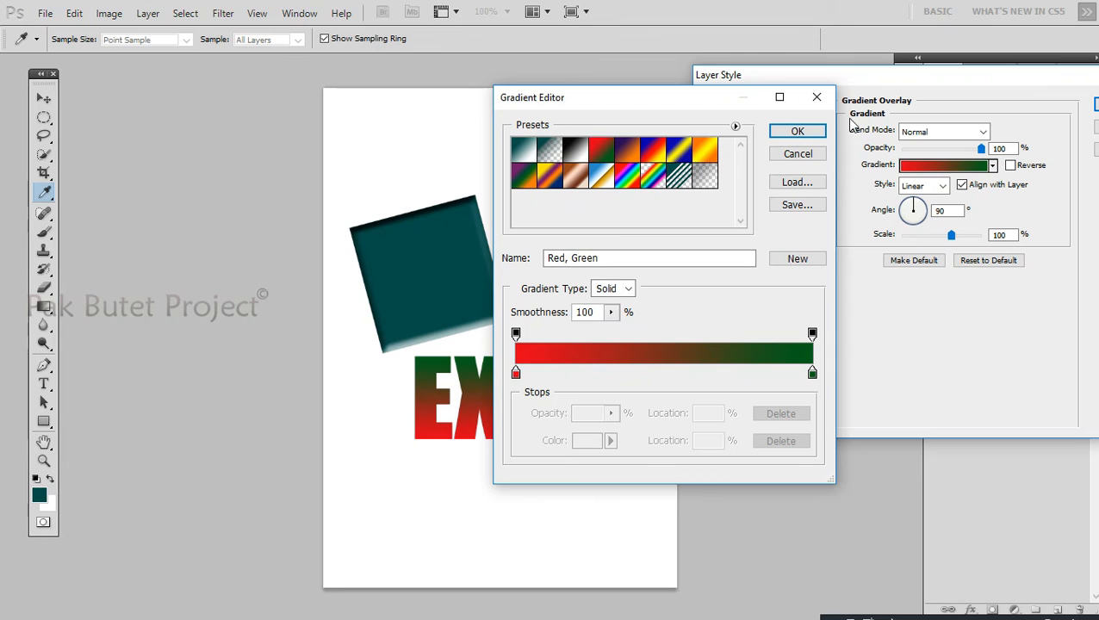
click(798, 131)
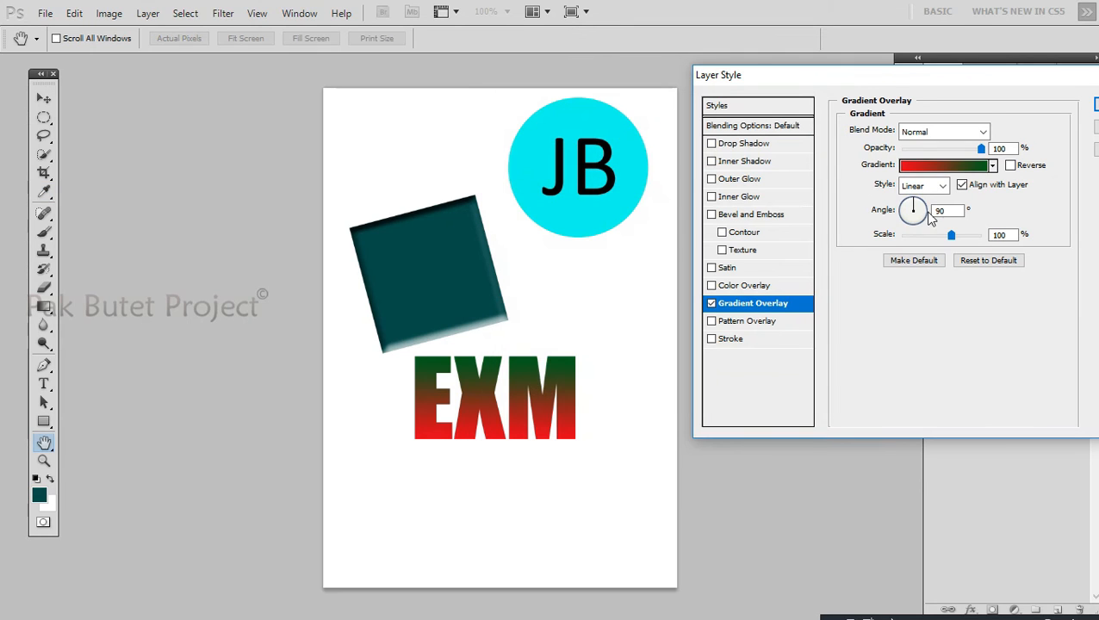
- Add a black outside stroke of 15 px to the EXM text
click(736, 340)
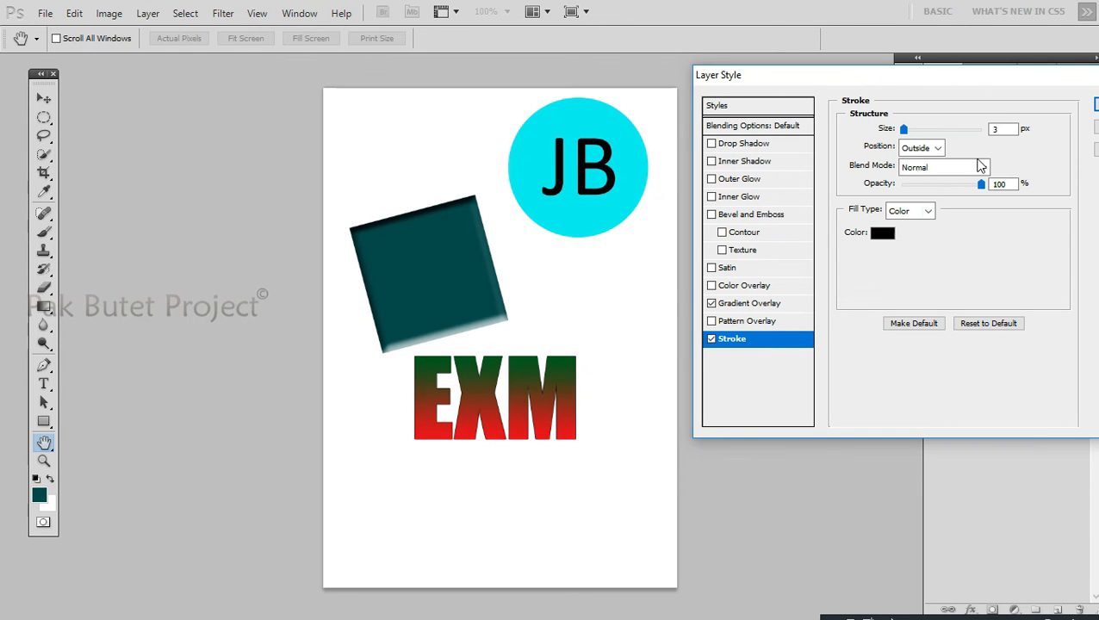
click(1006, 130)
scroll(1008, 130, up, 4)
scroll(1011, 130, up, 6)
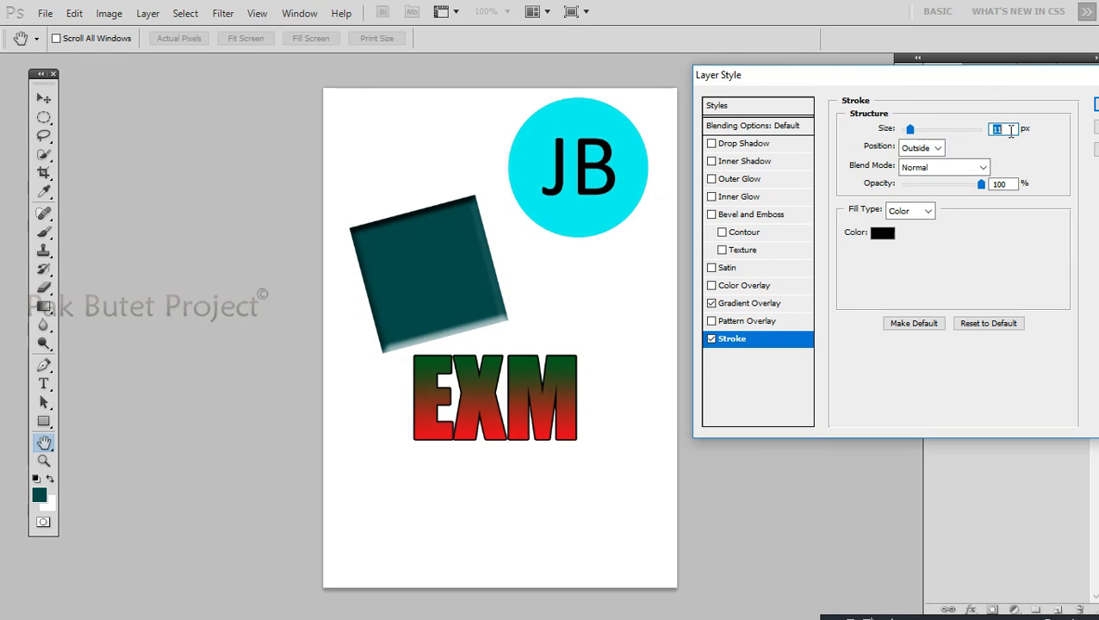
scroll(1012, 129, up, 2)
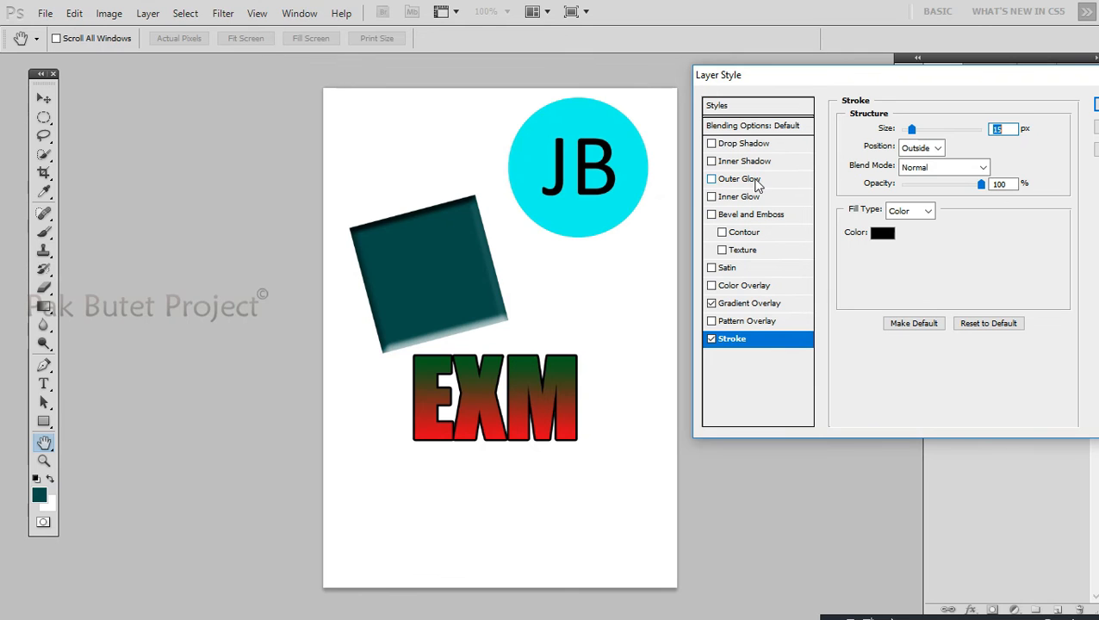
- Add a bevel and emboss of size 27 px and soften 2 px to the EXM text and apply the layer style
click(758, 215)
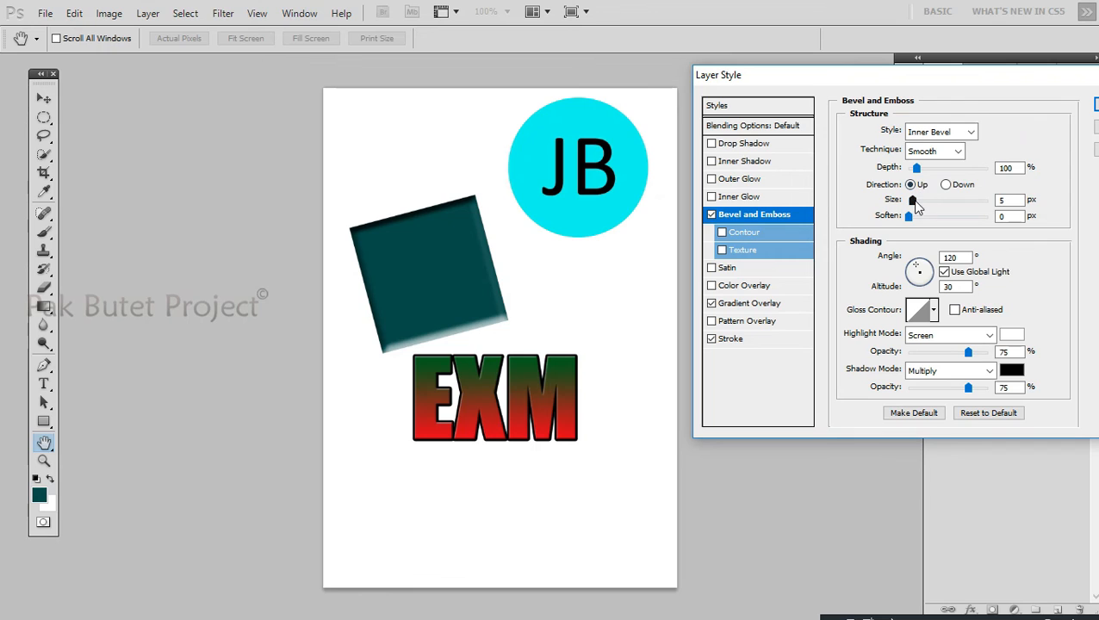
click(921, 203)
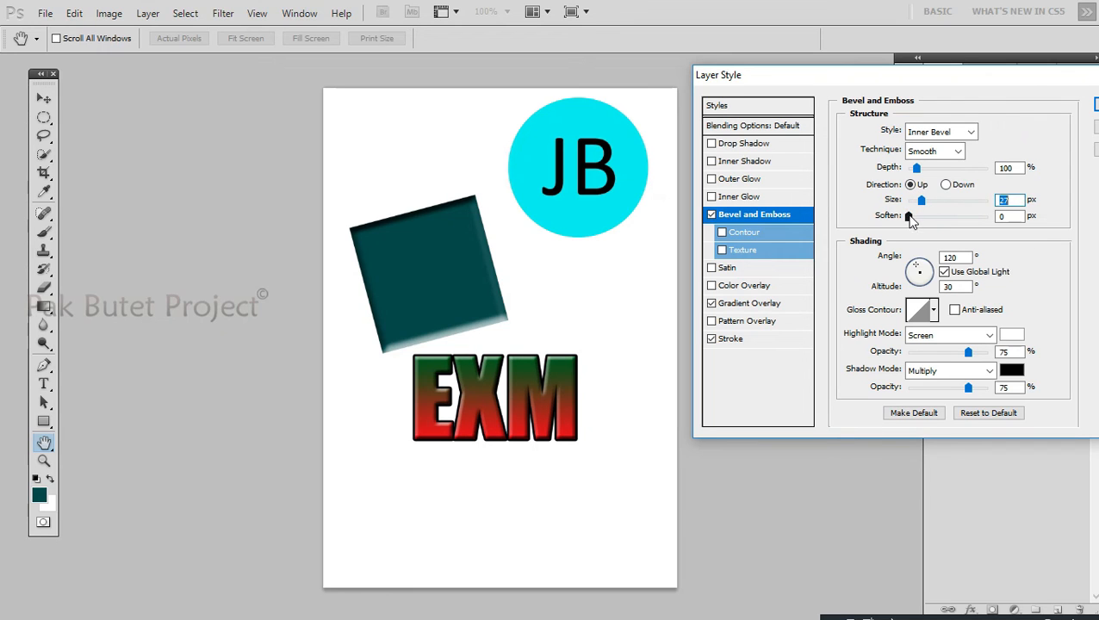
click(911, 215)
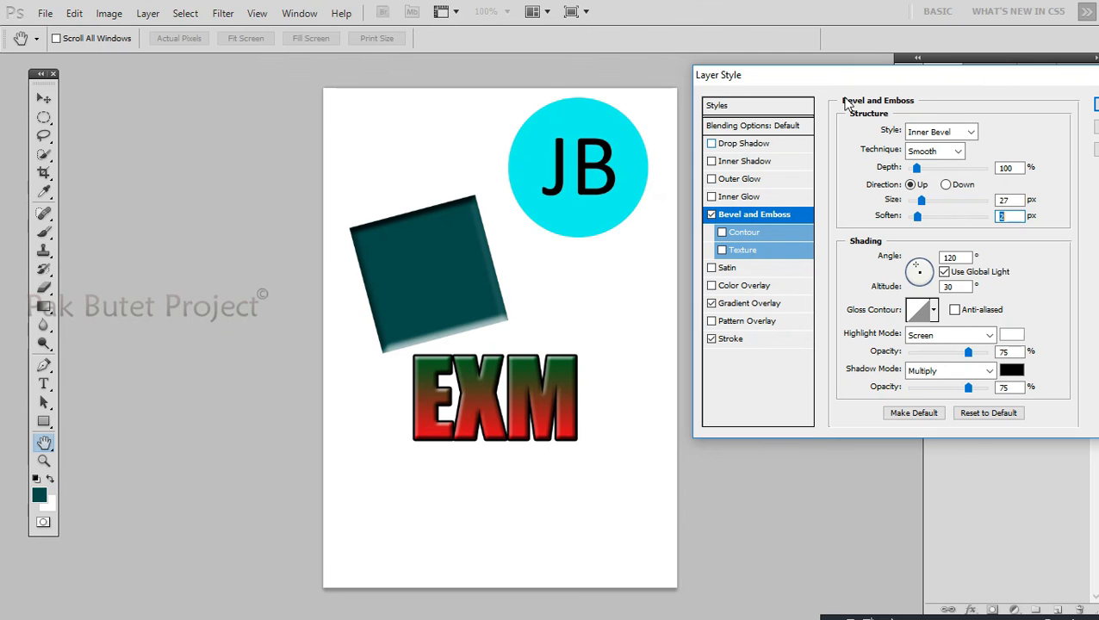
drag(836, 86, 741, 96)
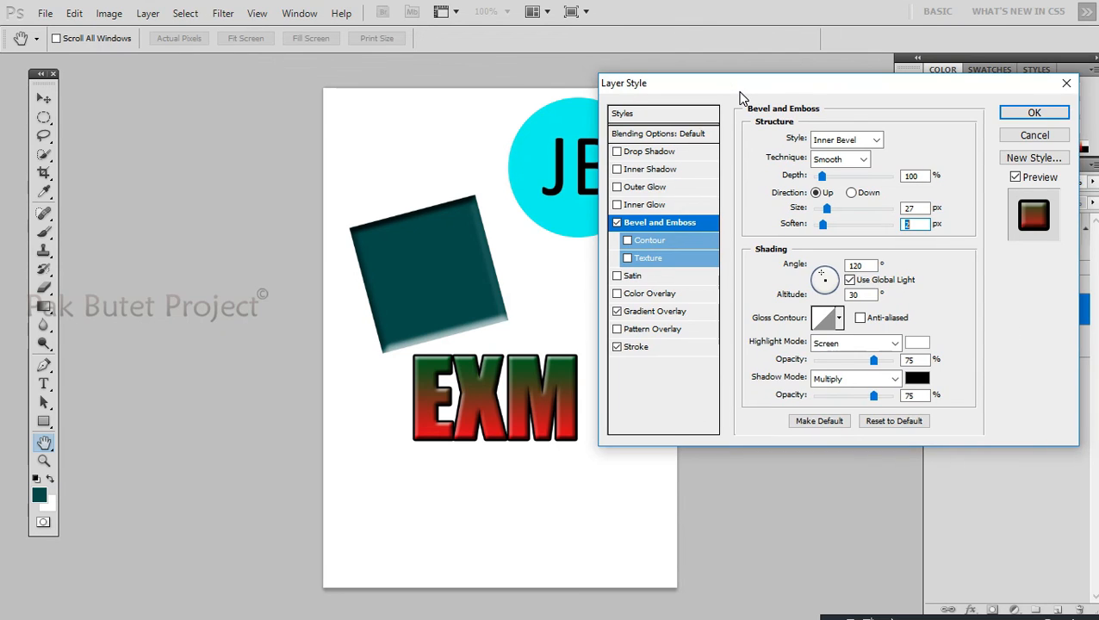
click(1032, 117)
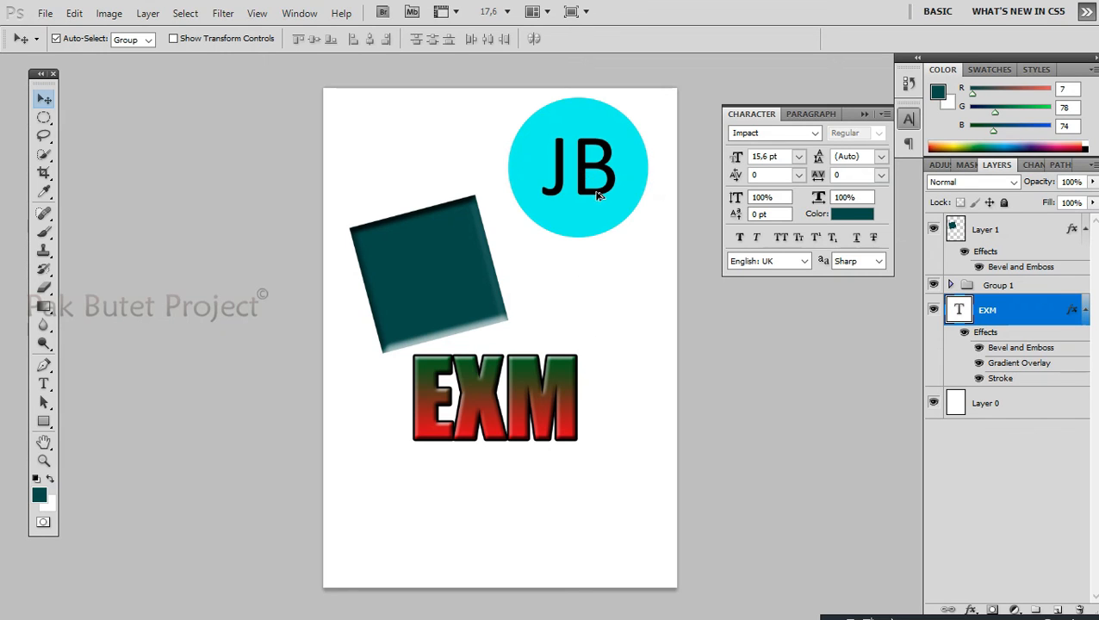
- Duplicate the JB circle group over the EXM text and delete the copy again
drag(595, 189, 530, 432)
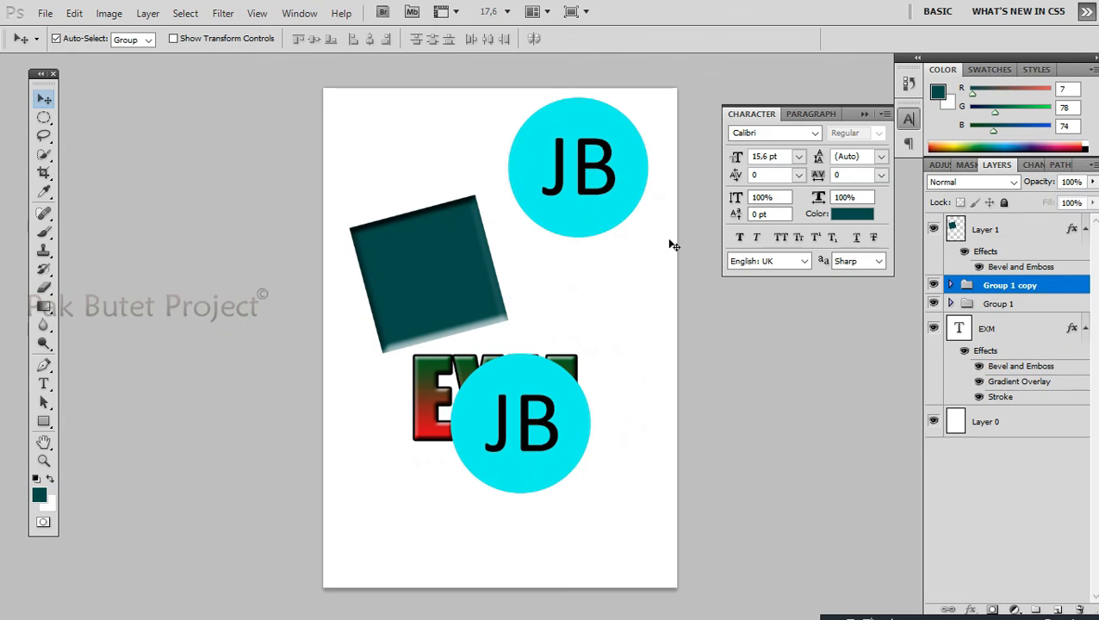
key(Delete)
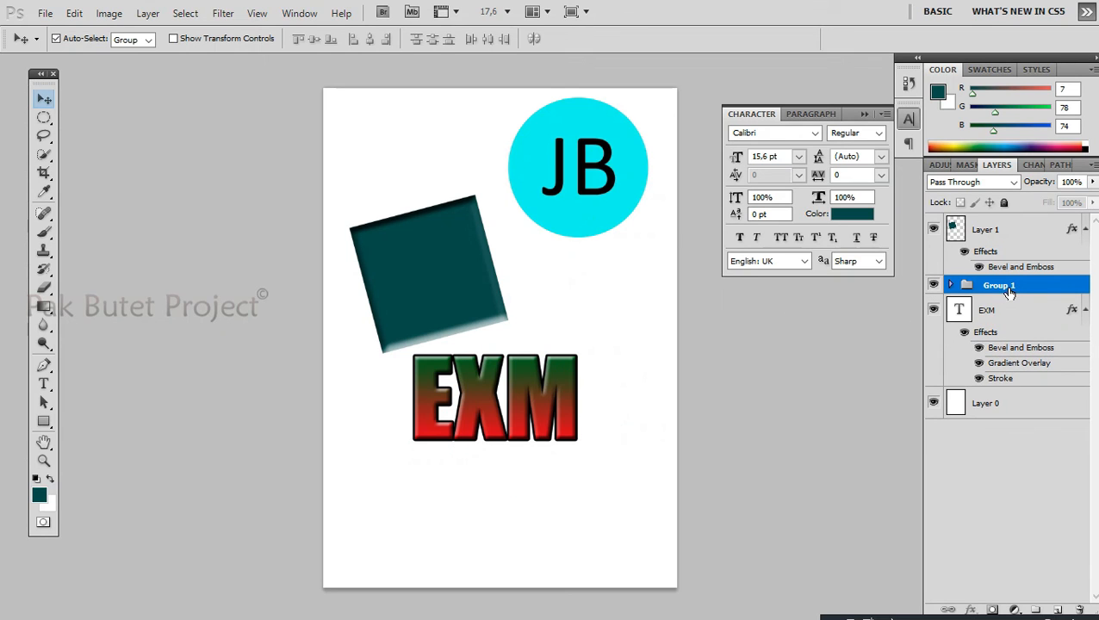
- Add the text "Jambi" on a new text layer just above Layer 0, placed below the EXM text
click(442, 520)
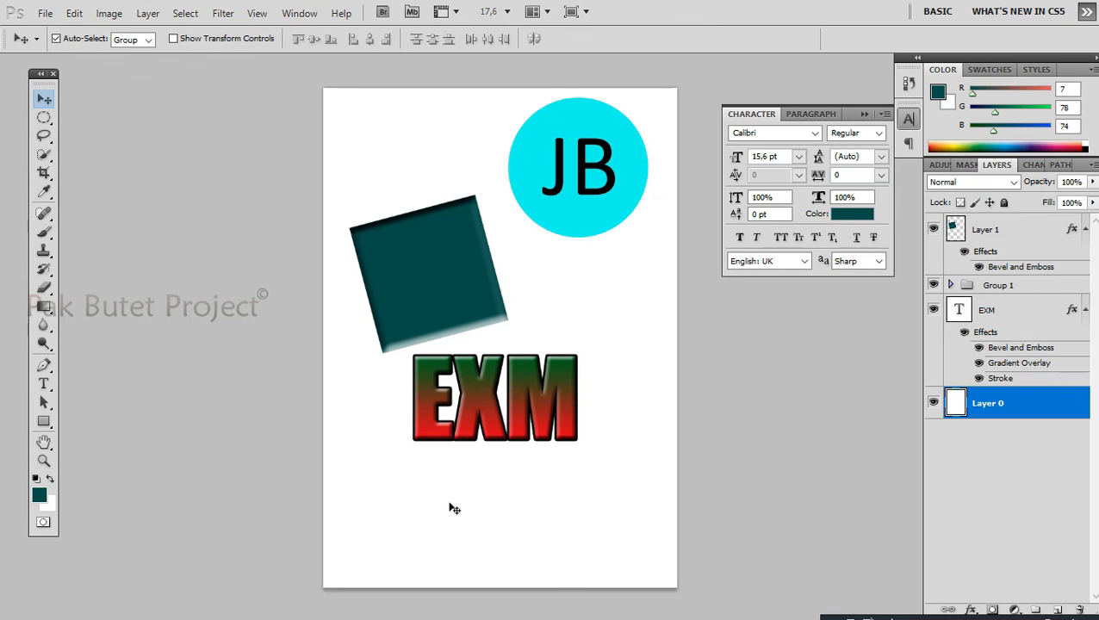
key(t)
click(442, 489)
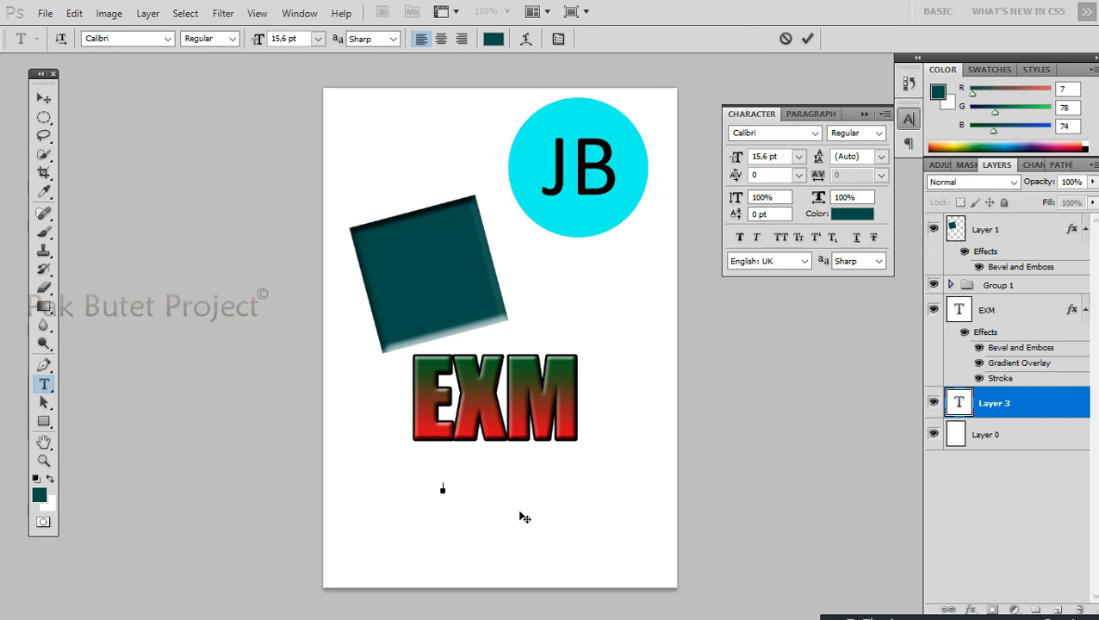
text(Jambi)
click(44, 98)
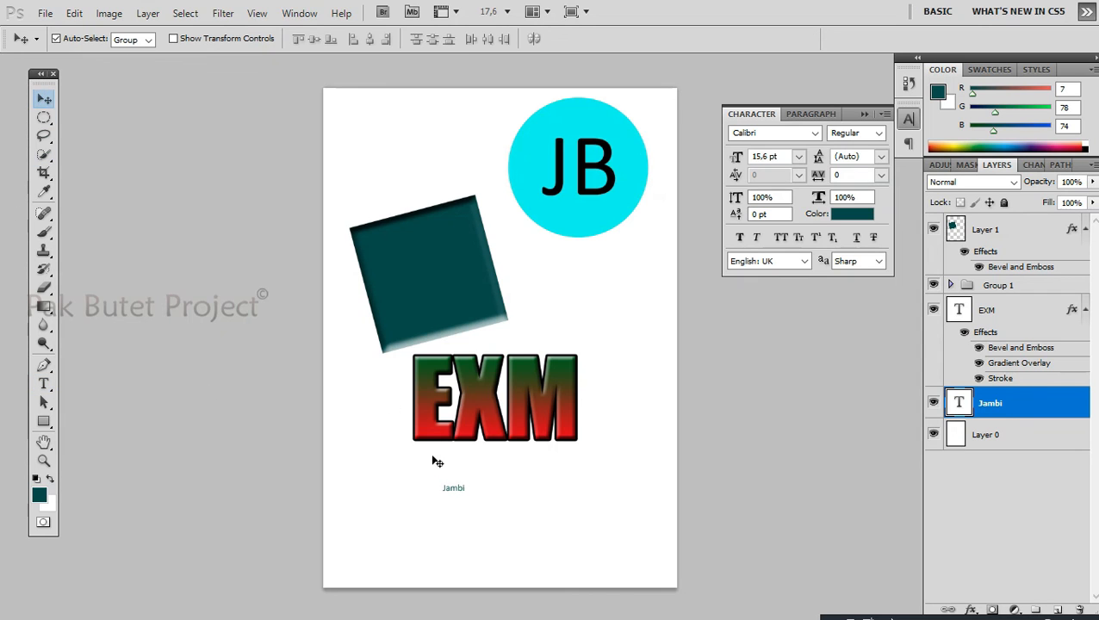
- Enlarge the Jambi text to slightly narrower than the EXM text and change its font to Monotype Corsiva
key(ctrl+t)
drag(534, 532, 566, 547)
key(Return)
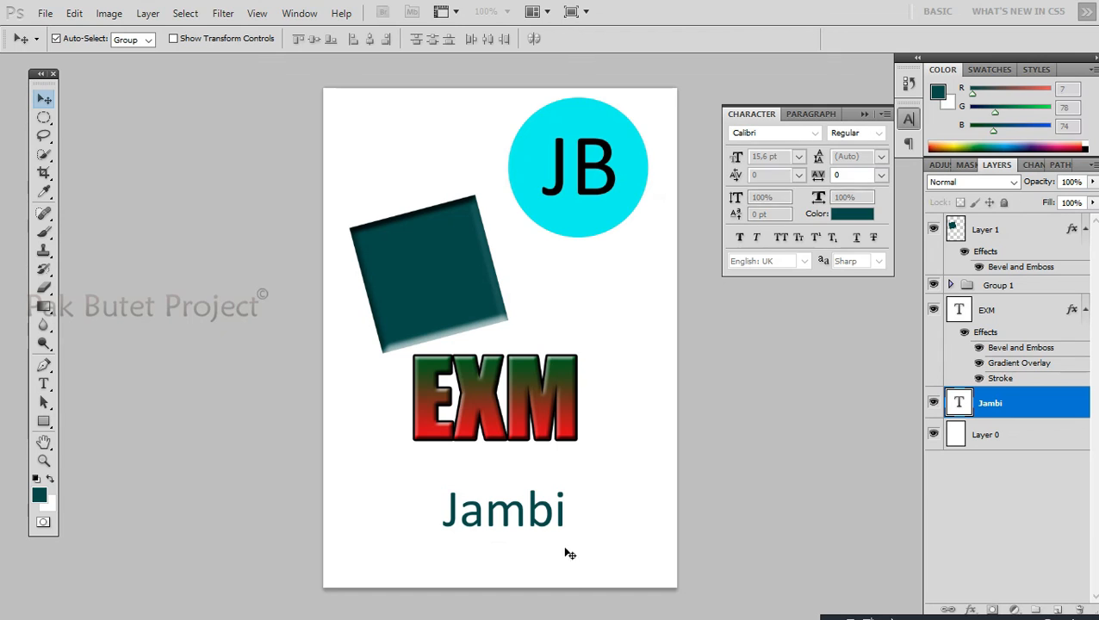
click(781, 132)
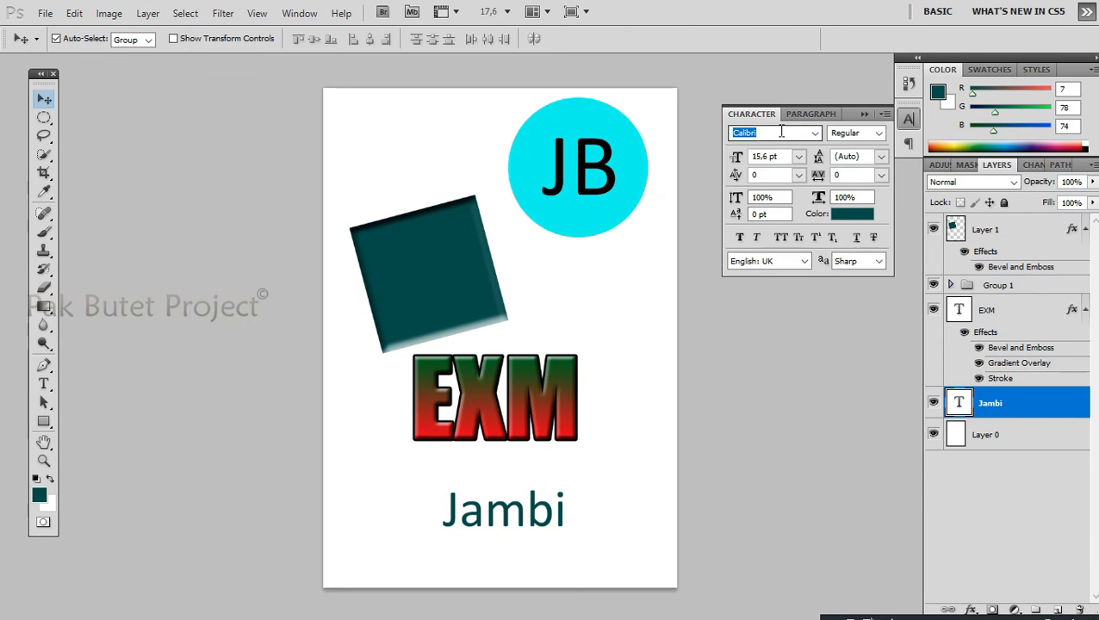
text(Monotype Corsiva)
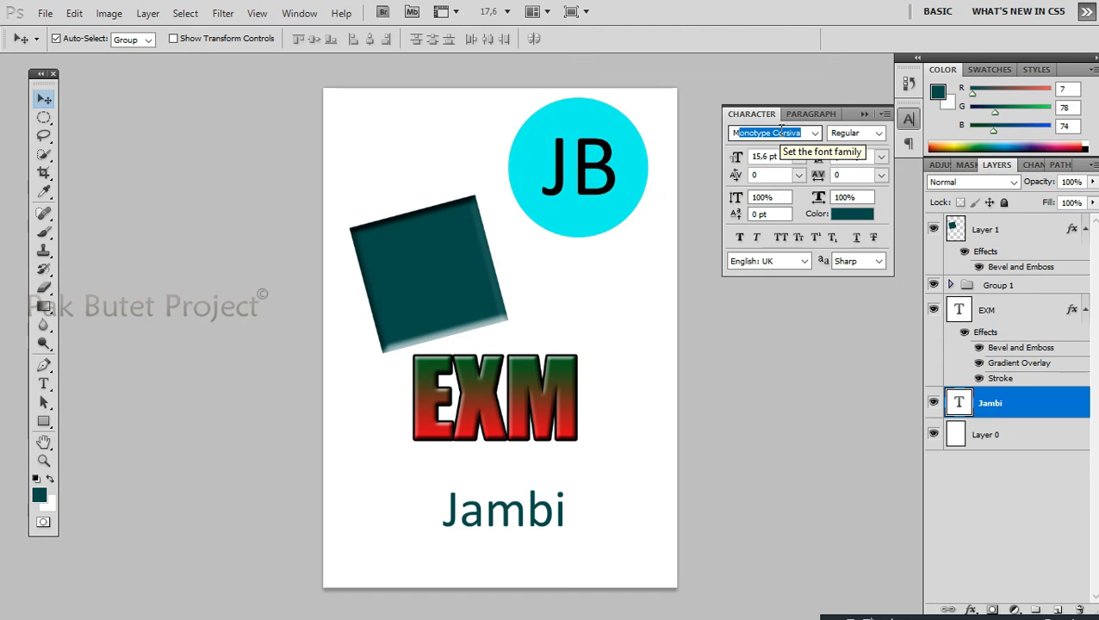
key(Return)
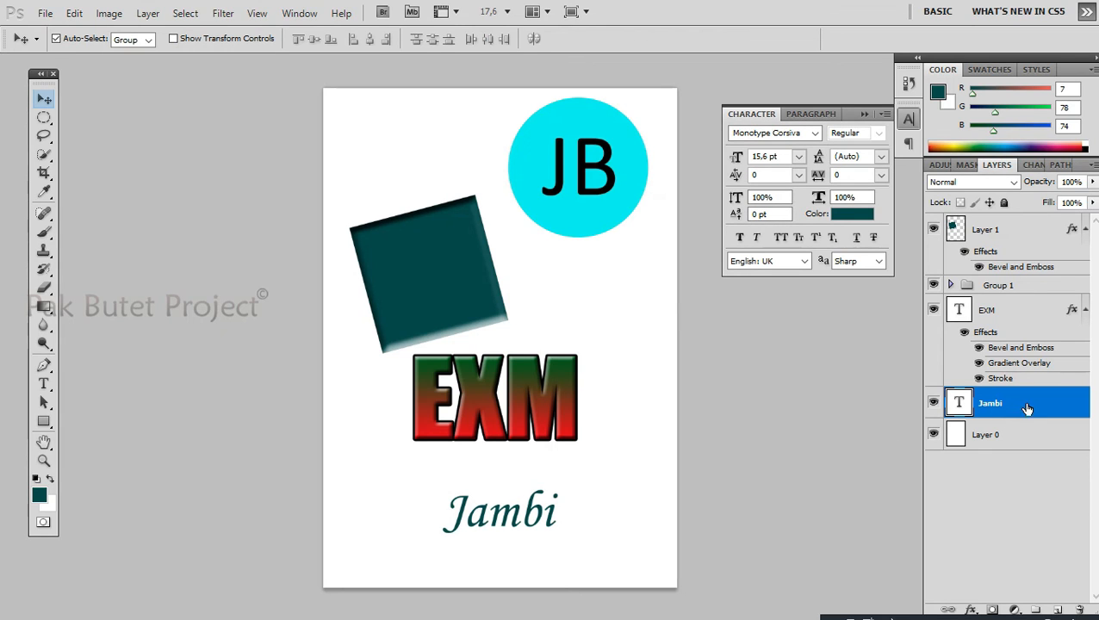
- Add a black drop shadow to the Jambi text with Normal blend mode, distance 5 px, spread 7% and size 9 px
double_click(912, 414)
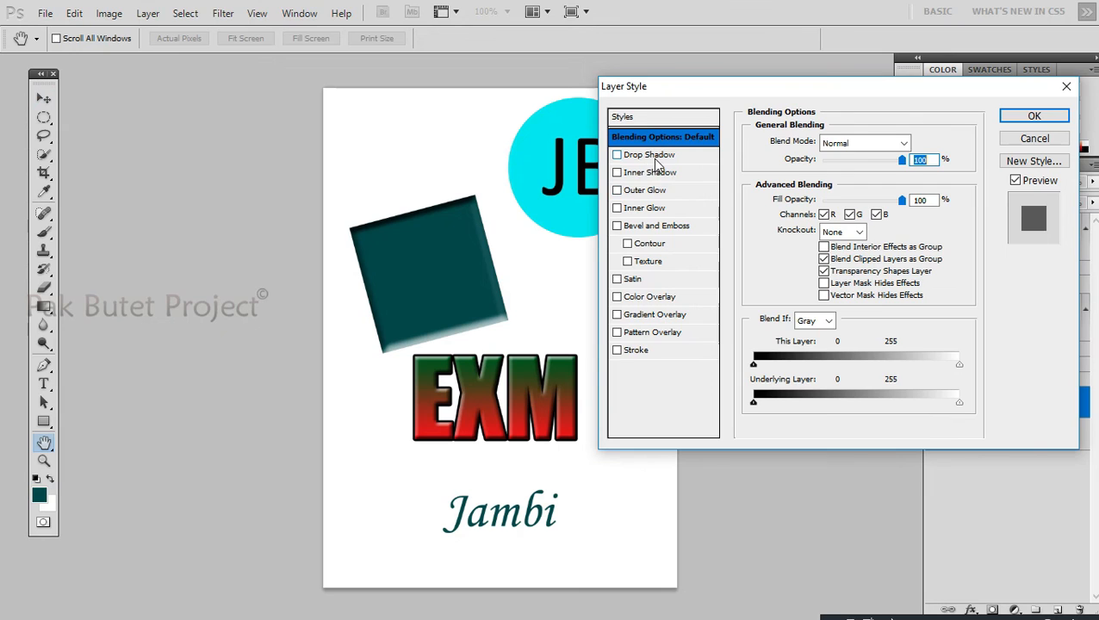
click(656, 156)
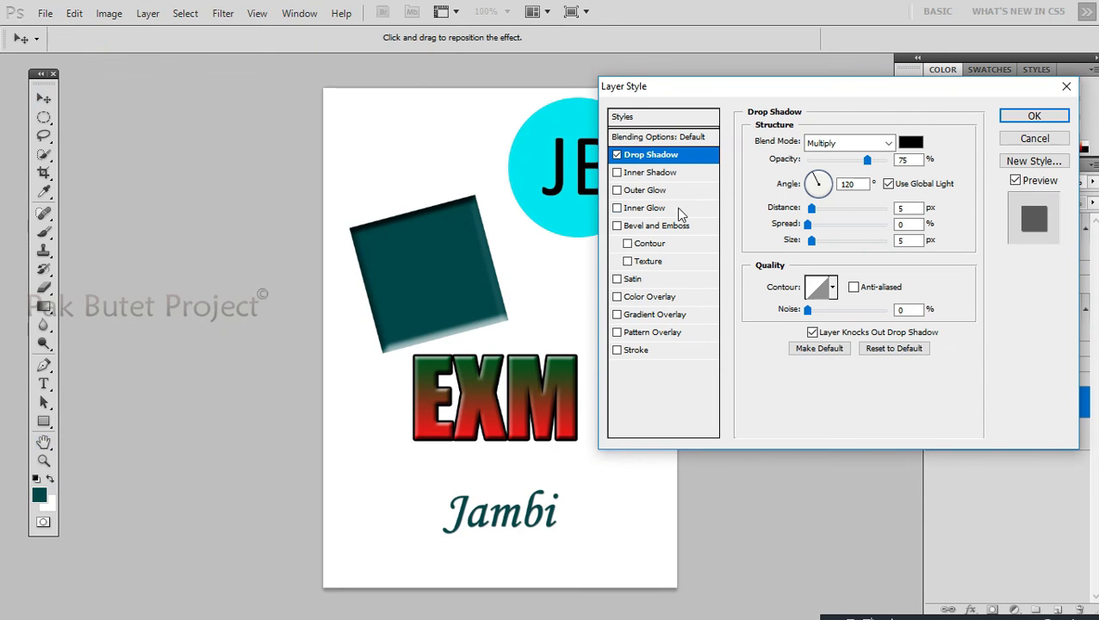
click(888, 143)
click(872, 159)
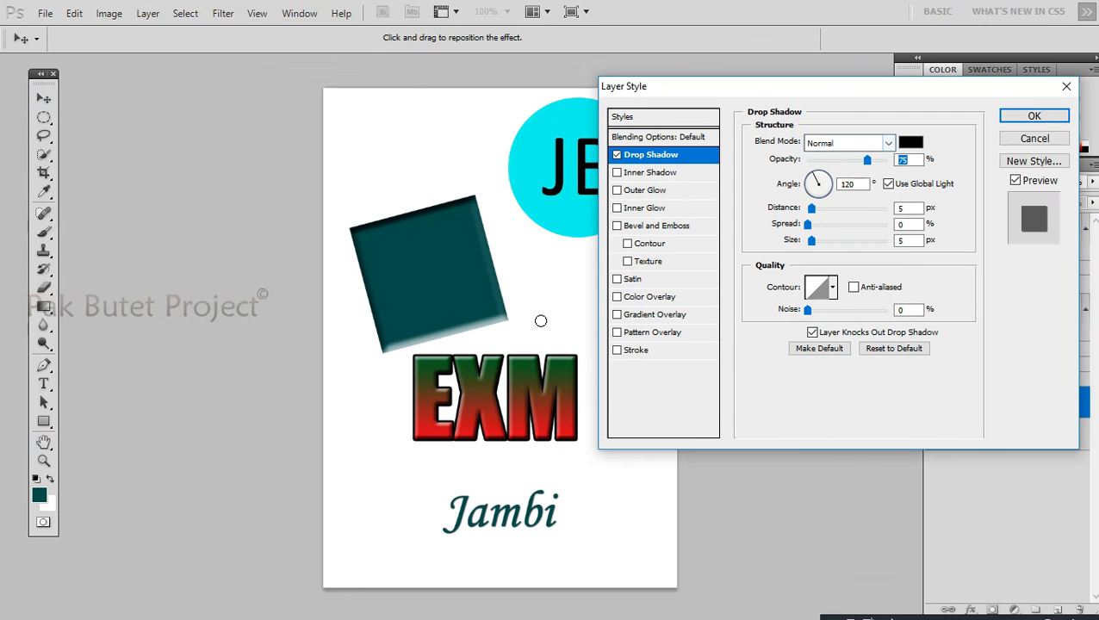
click(911, 142)
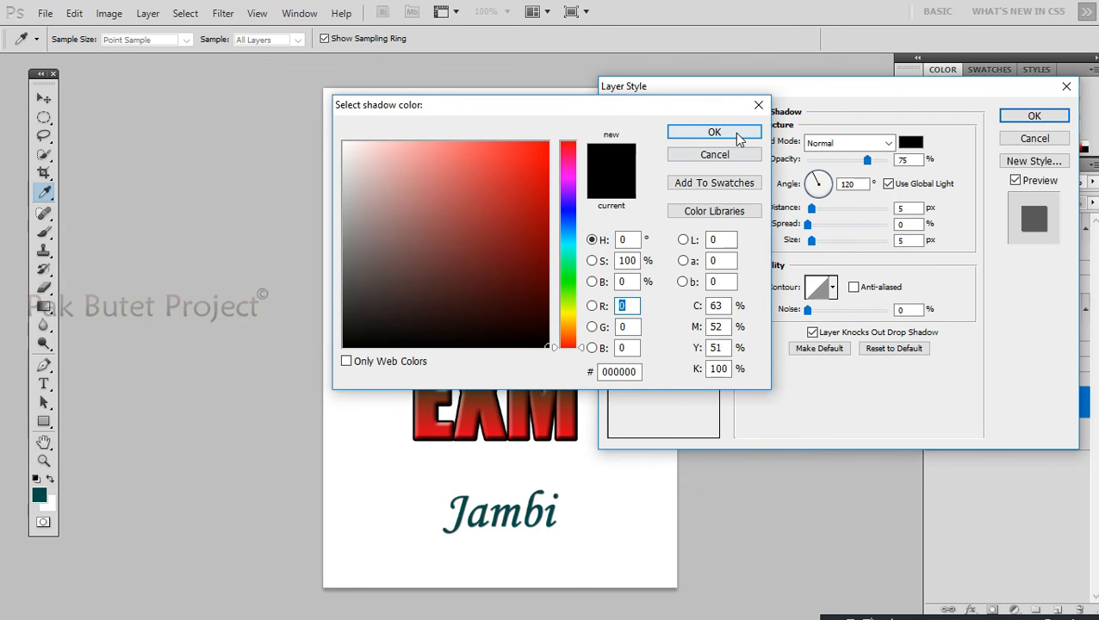
key(Return)
mouse_move(810, 222)
mouse_down()
mouse_move(817, 243)
mouse_move(814, 213)
mouse_up()
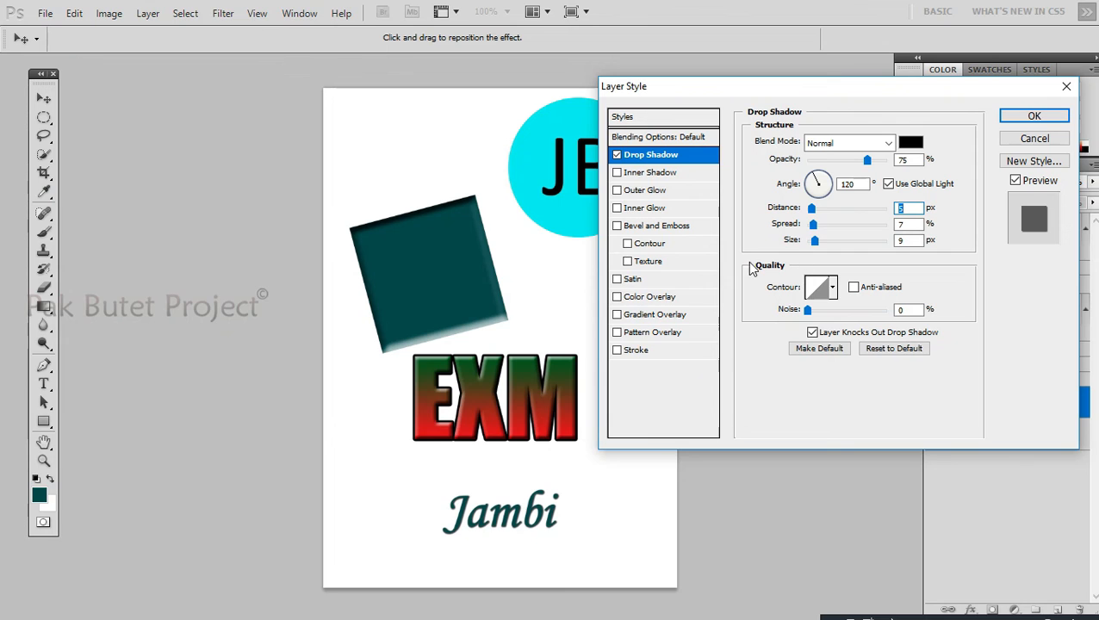
- Add a red color overlay to the Jambi text, shift its drop shadow angle to 126°, and apply the layer style
click(660, 298)
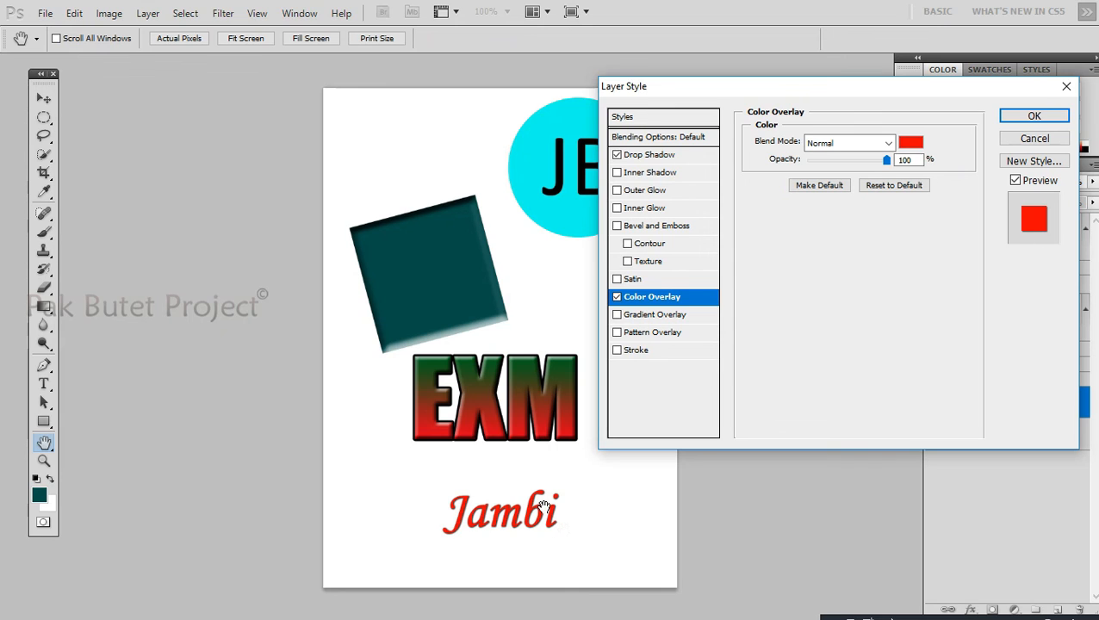
click(652, 156)
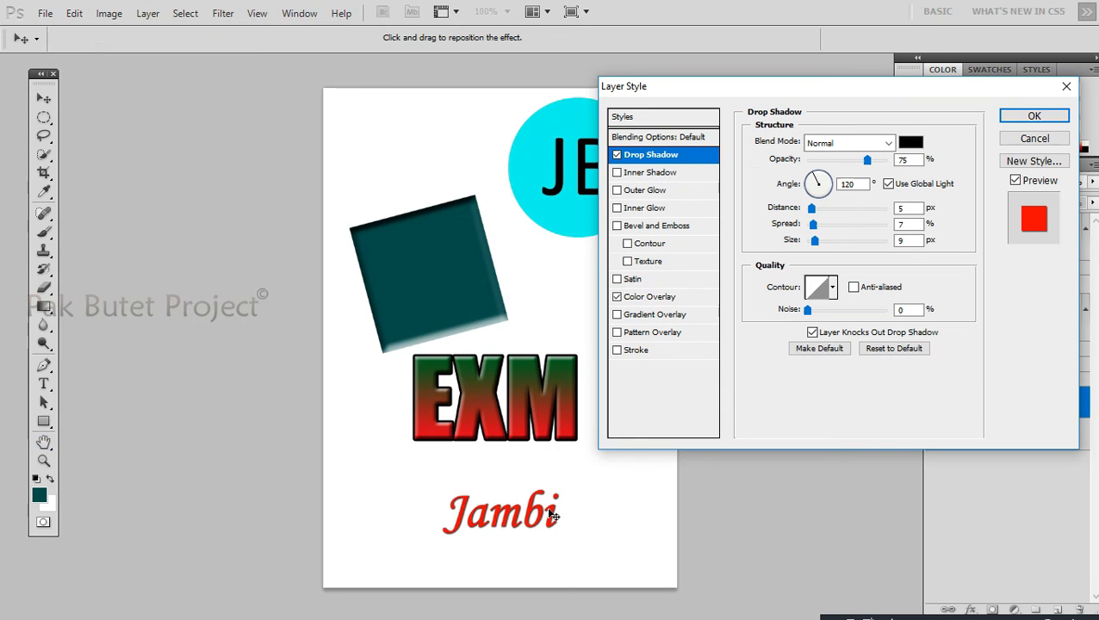
mouse_move(559, 513)
mouse_down()
mouse_move(555, 501)
mouse_move(560, 512)
mouse_move(548, 515)
mouse_up()
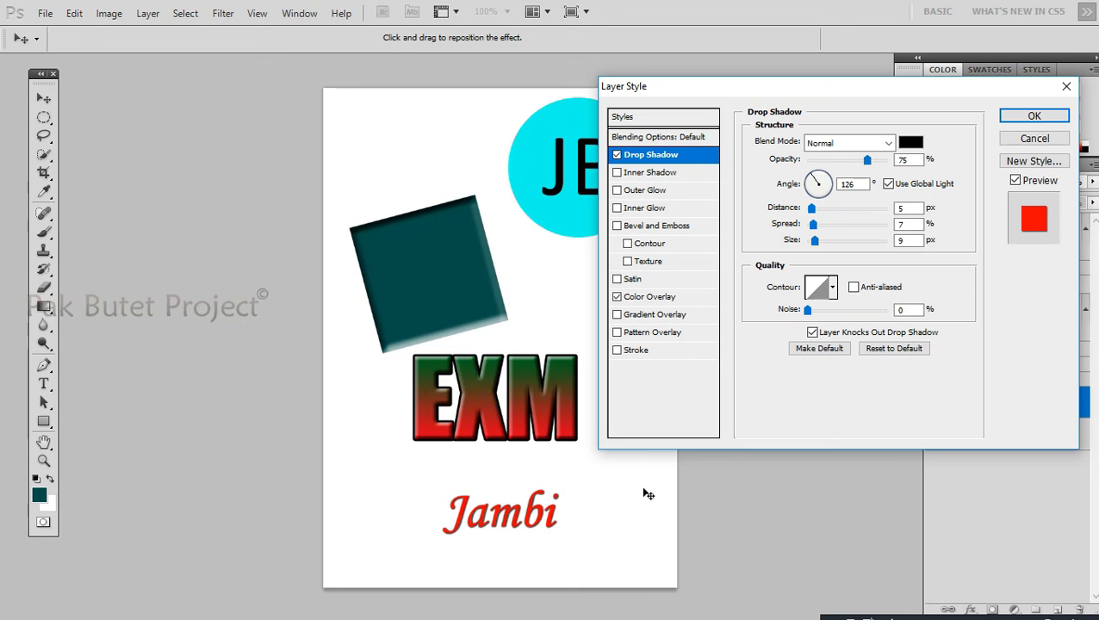
click(1035, 118)
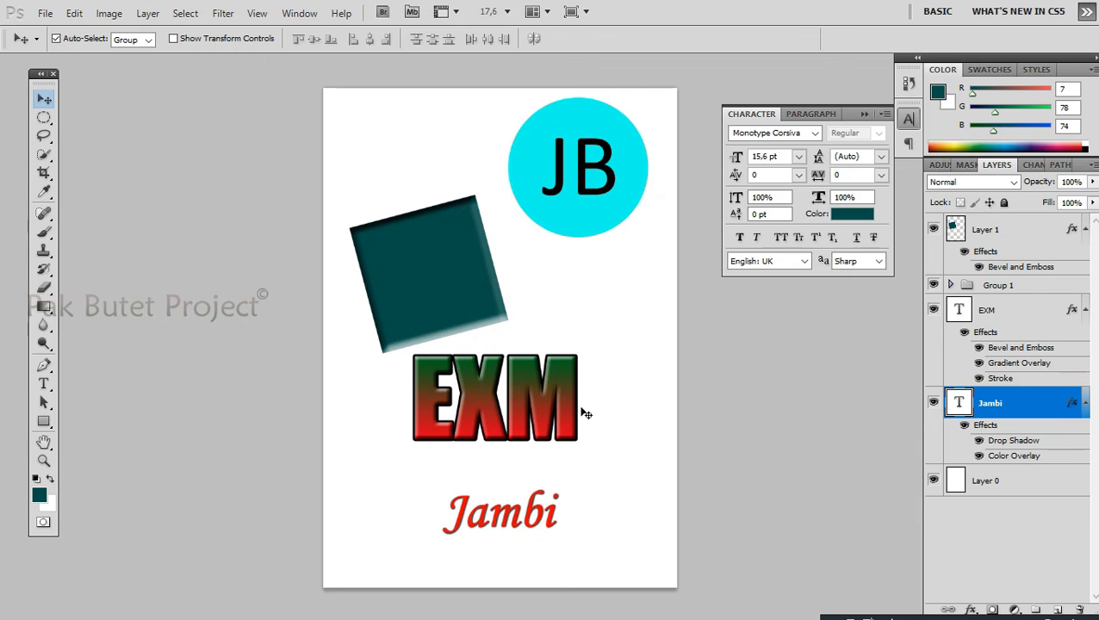
- Move the EXM text down and to the left so it sits directly above the Jambi text
scroll(539, 416, up, 4)
scroll(475, 485, down, 3)
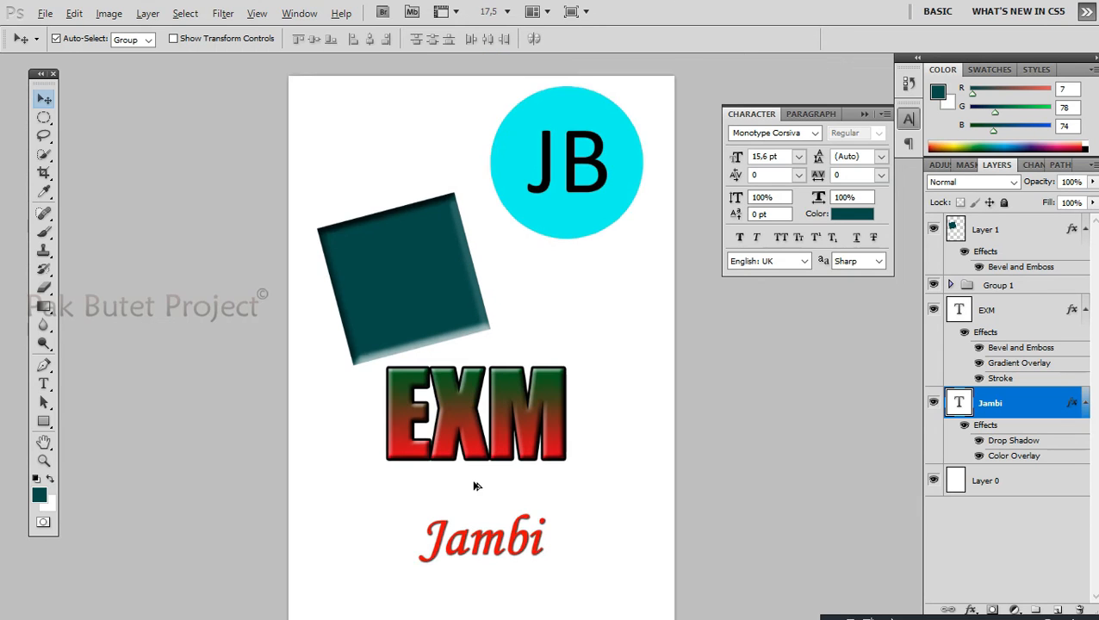
scroll(476, 485, down, 3)
scroll(529, 349, up, 1)
scroll(529, 349, up, 2)
click(503, 428)
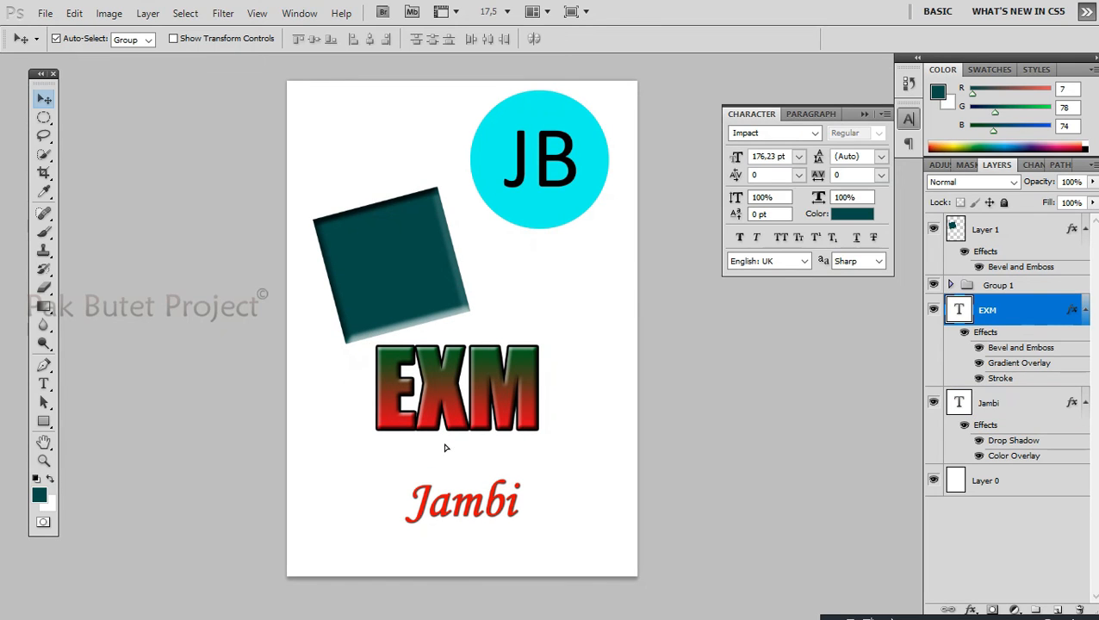
key(ctrl+z)
- Select the teal square's layer and return to the standard screen mode with the whole page in view
click(412, 292)
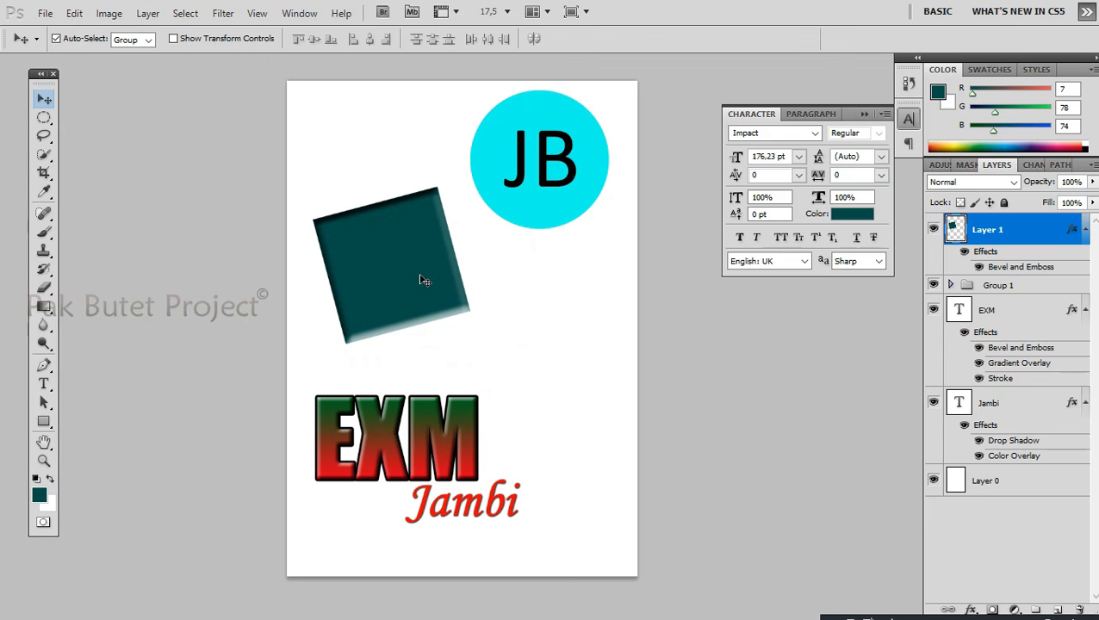
key(f)
key(f)
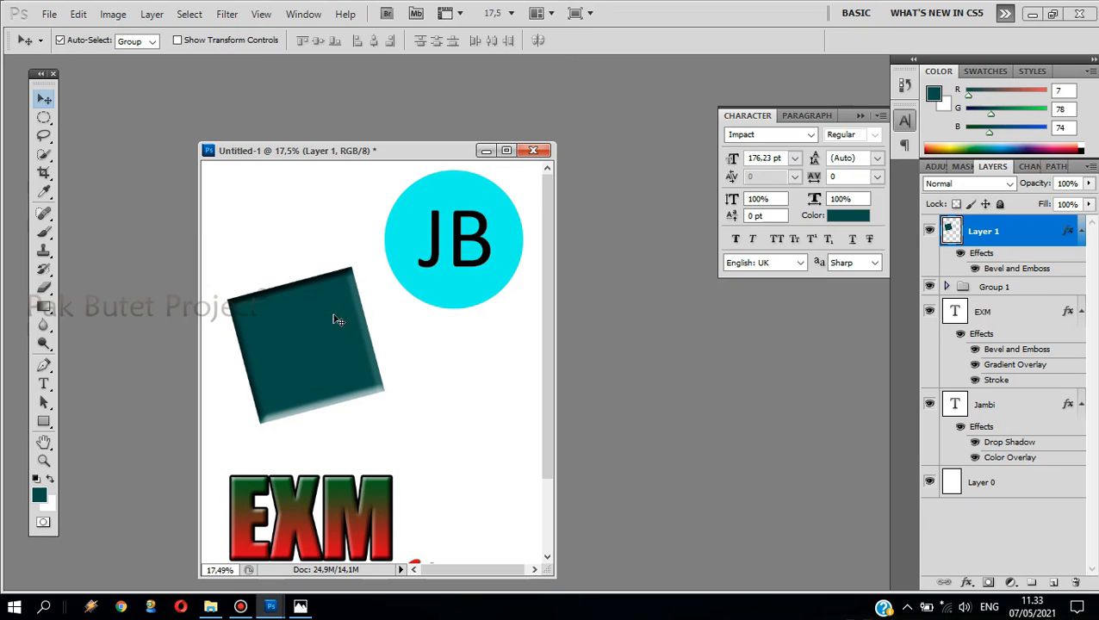
scroll(393, 327, down, 5)
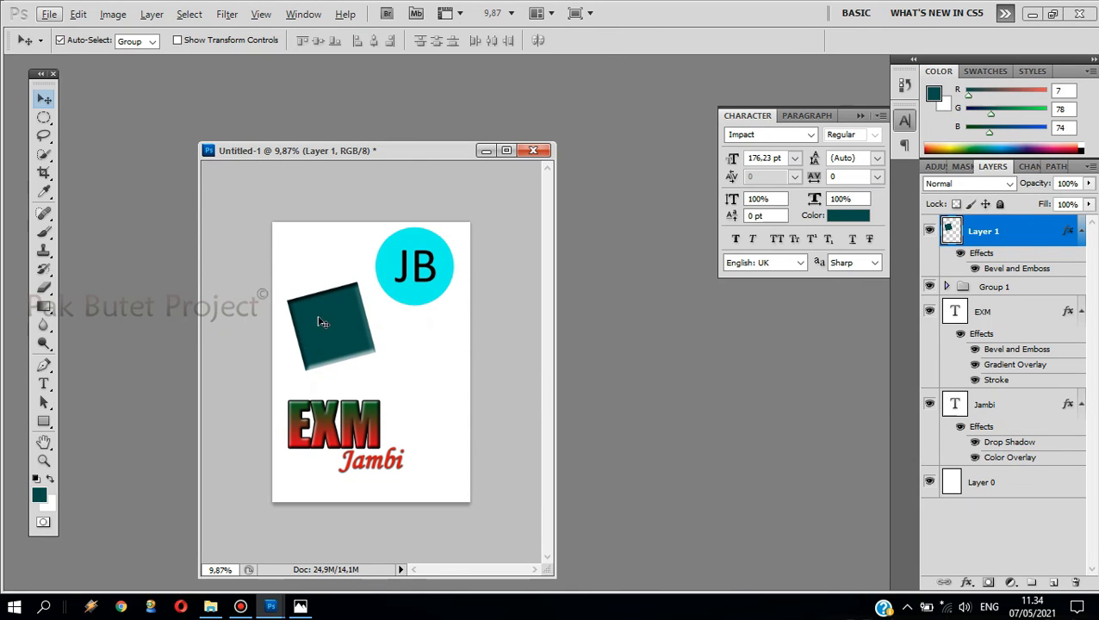
- Draw a small square selection above the tilted square, fill it with the teal foreground color on a new layer, and deselect
drag(38, 125, 119, 118)
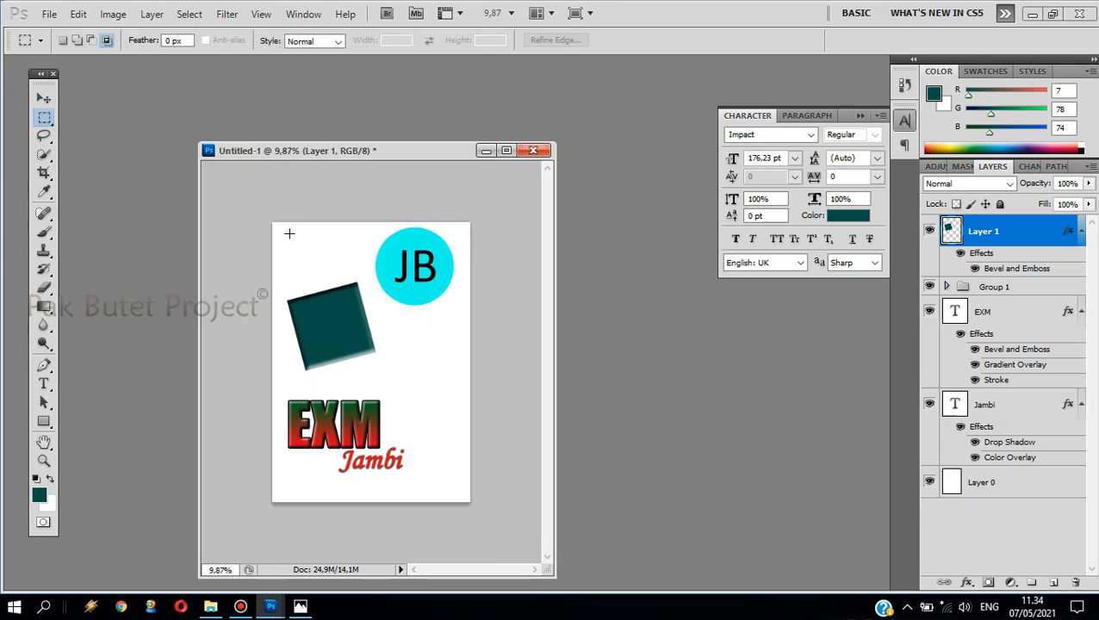
mouse_move(343, 270)
mouse_down()
mouse_move(320, 286)
mouse_move(333, 277)
mouse_up()
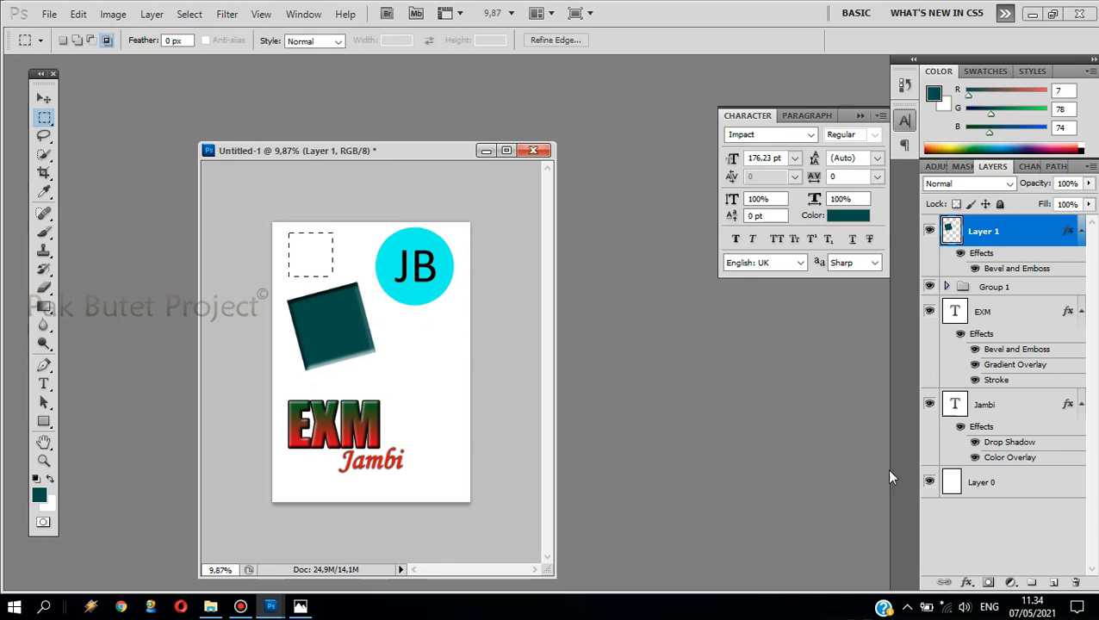
click(1049, 584)
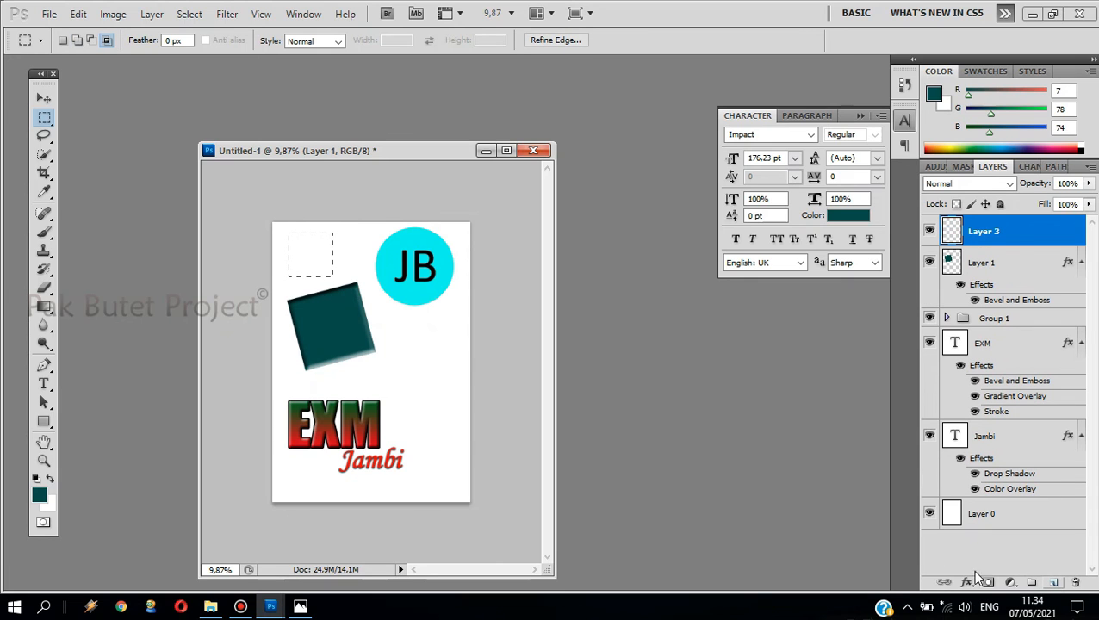
key(alt+BackSpace)
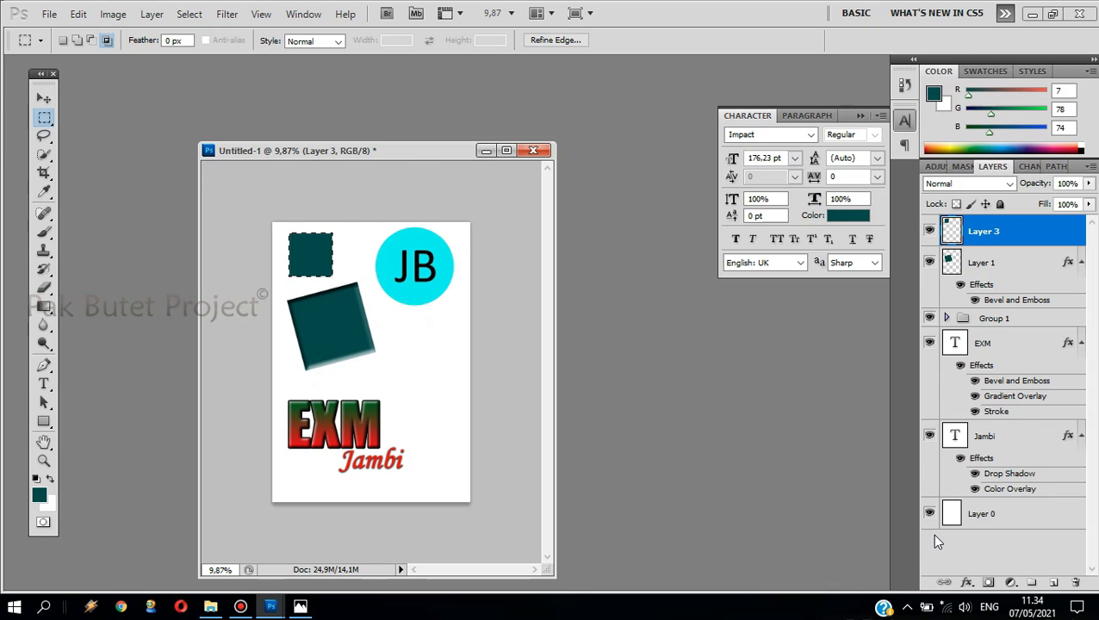
key(ctrl+d)
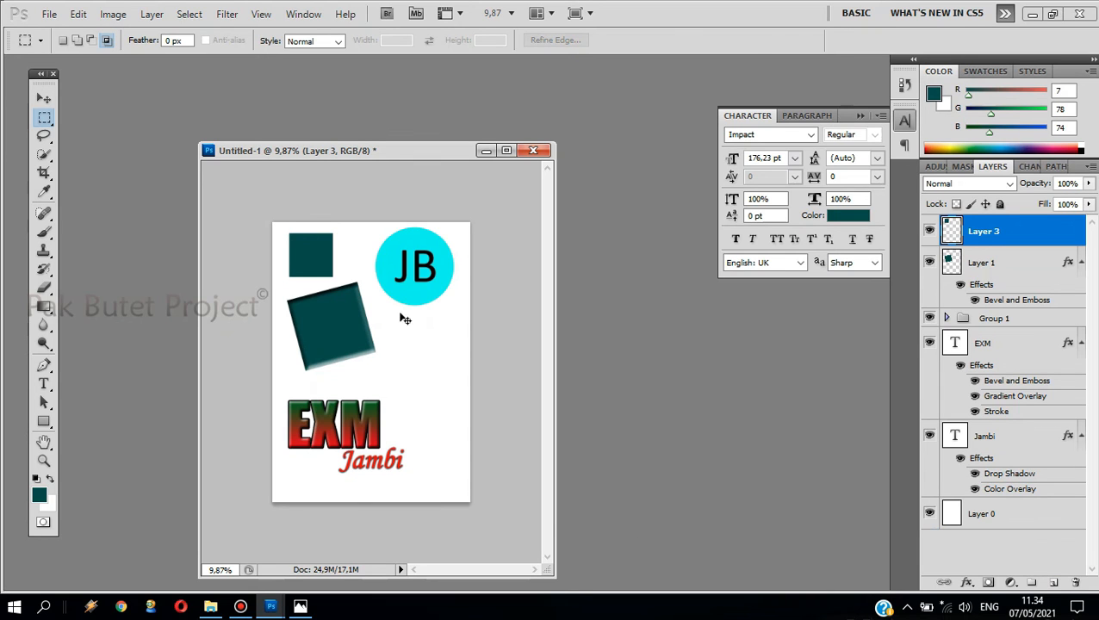
- Rotate the new small teal square 45° into a diamond and return to the Move tool
key(ctrl+t)
drag(336, 313, 327, 315)
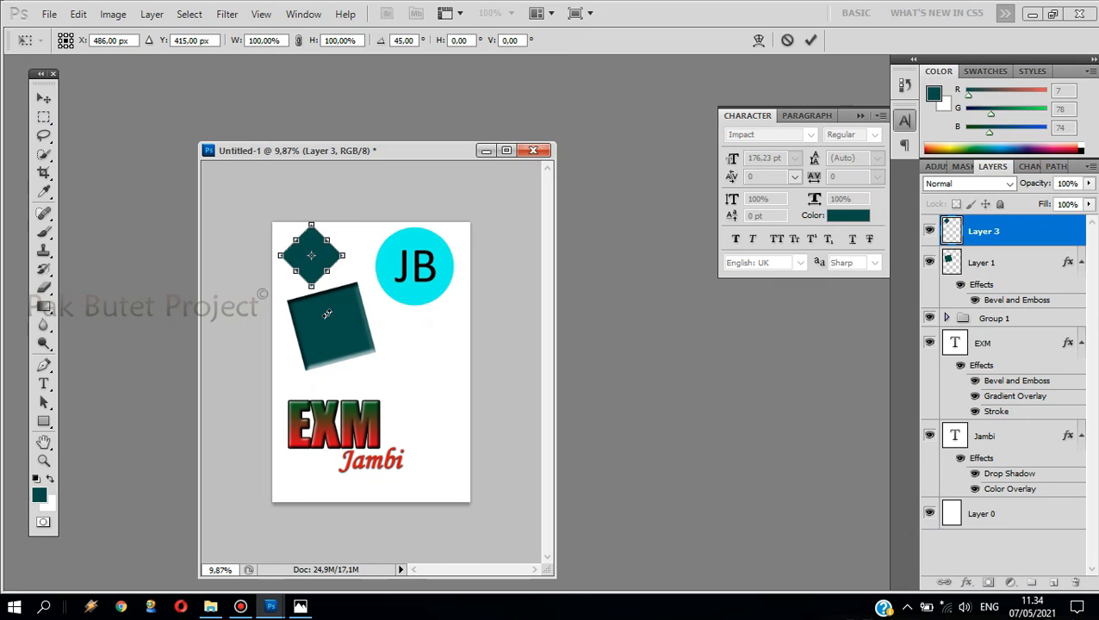
key(Return)
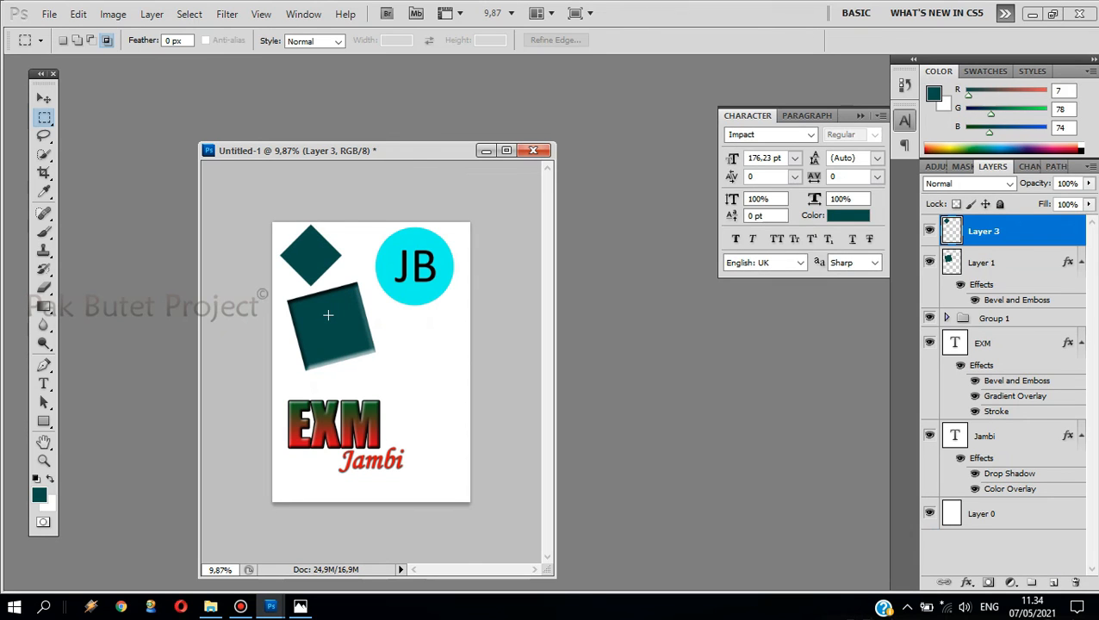
key(v)
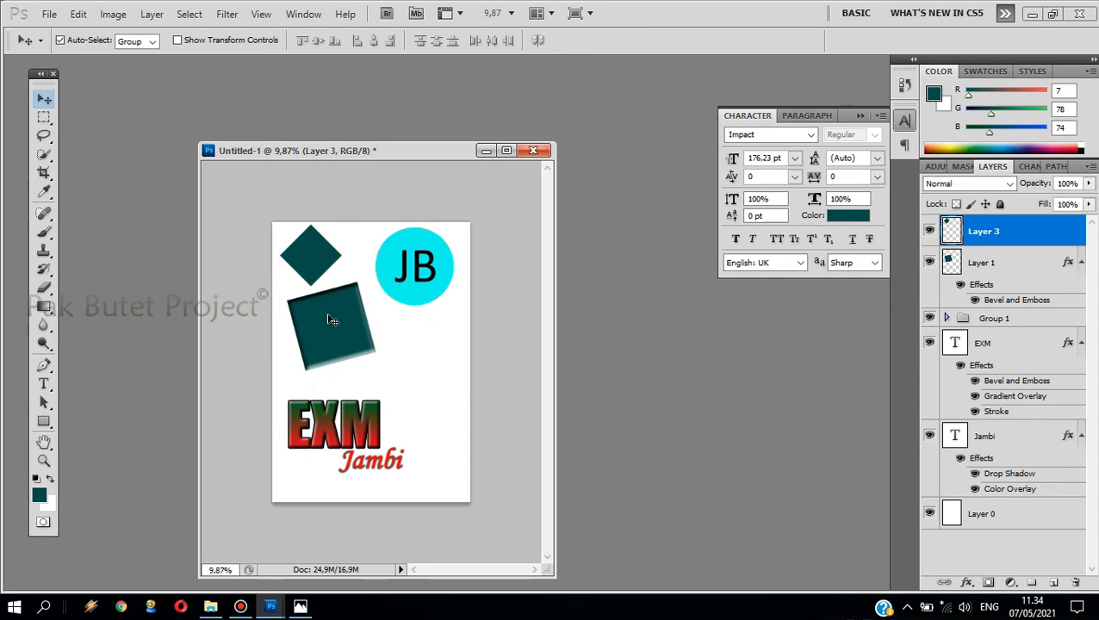
- Start saving the document and choose the DATA (D:) drive as the save location
key(ctrl+s)
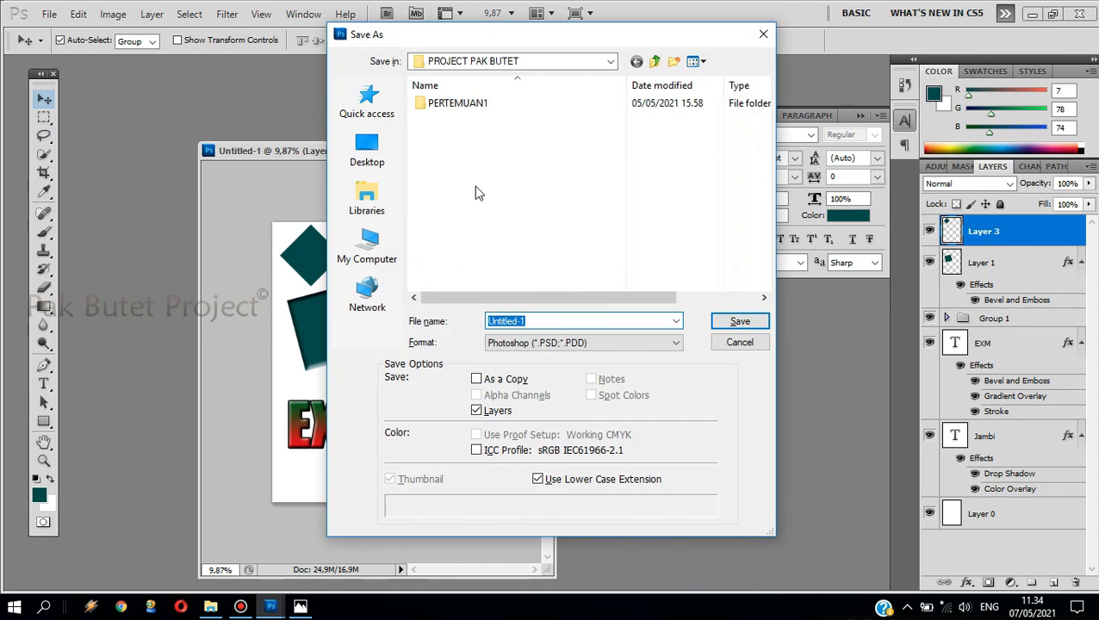
click(655, 65)
click(367, 245)
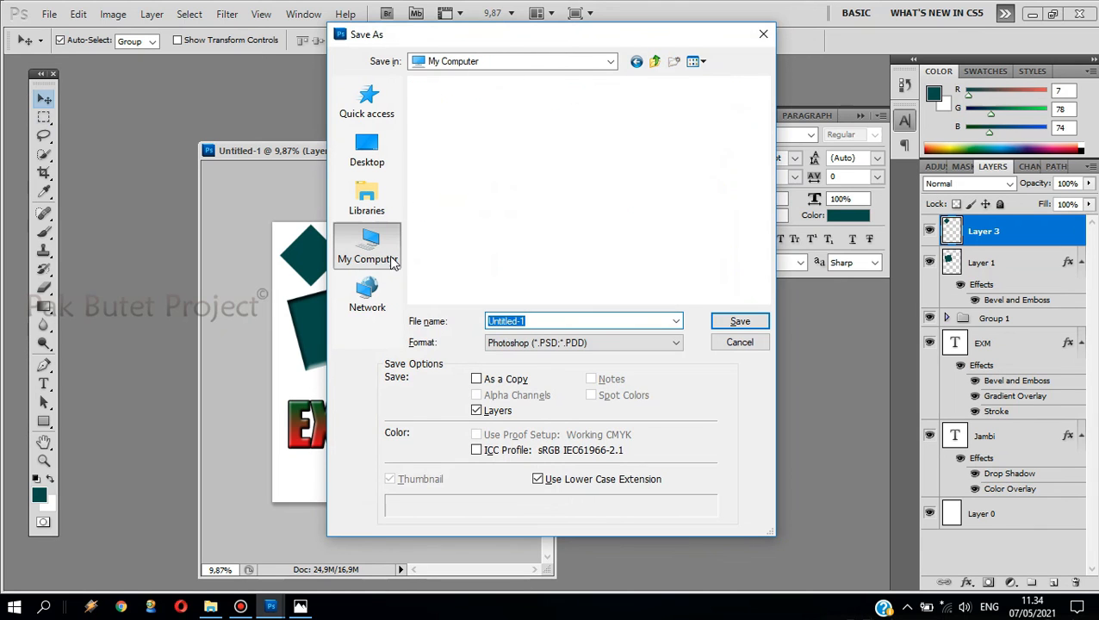
scroll(645, 233, down, 5)
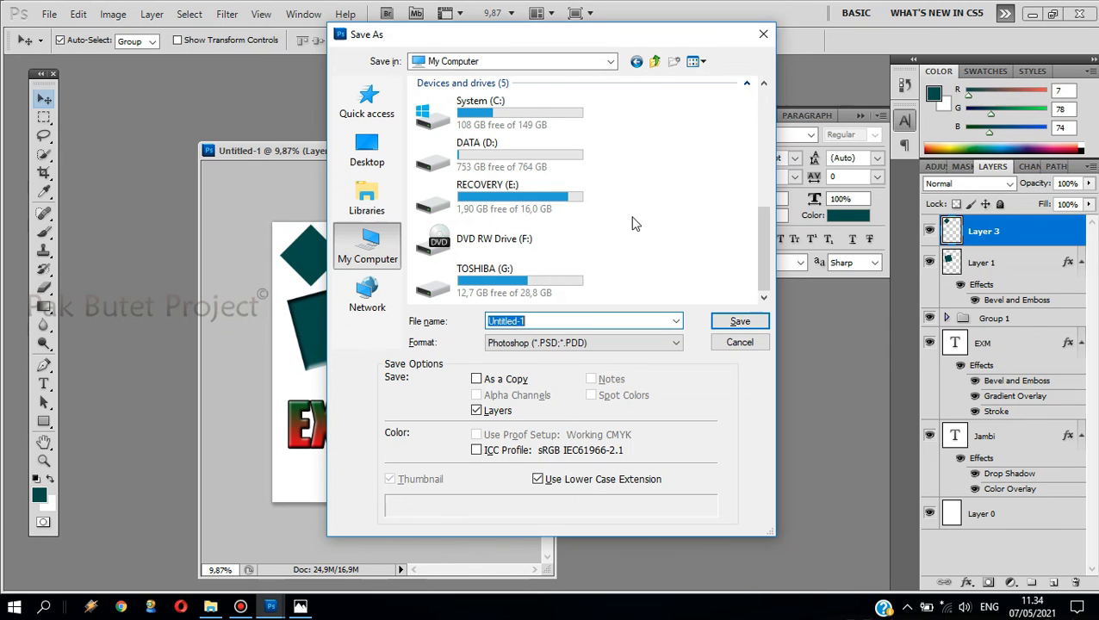
double_click(540, 157)
scroll(640, 245, down, 10)
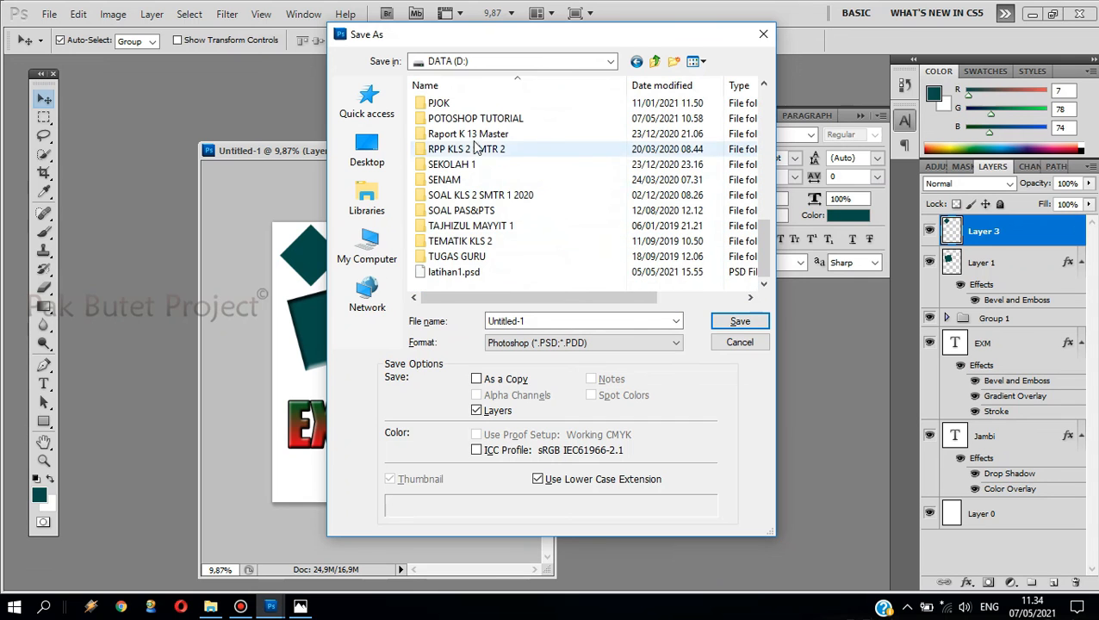
scroll(584, 184, up, 10)
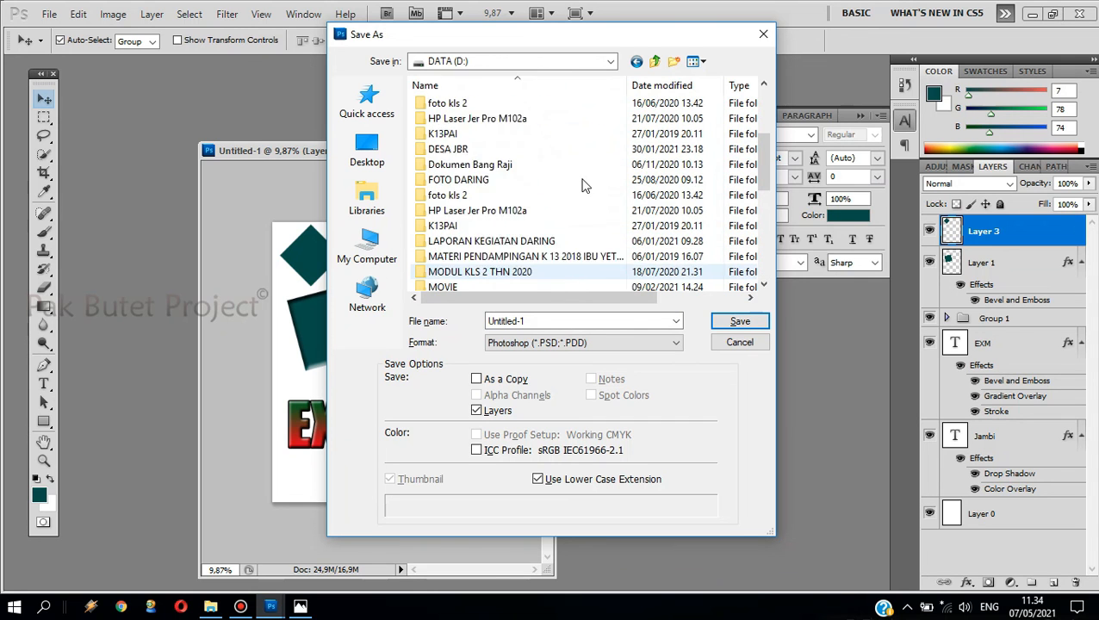
- Name the file latihan2 and save it in Photoshop format with layers and Maximize Compatibility on
double_click(566, 321)
key(BackSpace)
text(latihan)
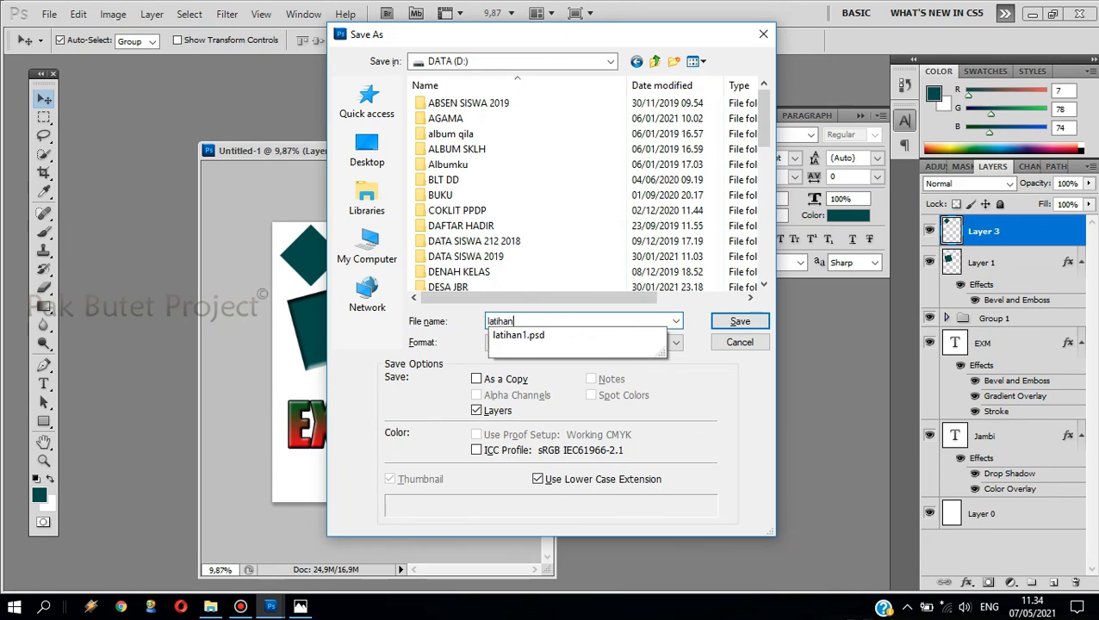
click(566, 321)
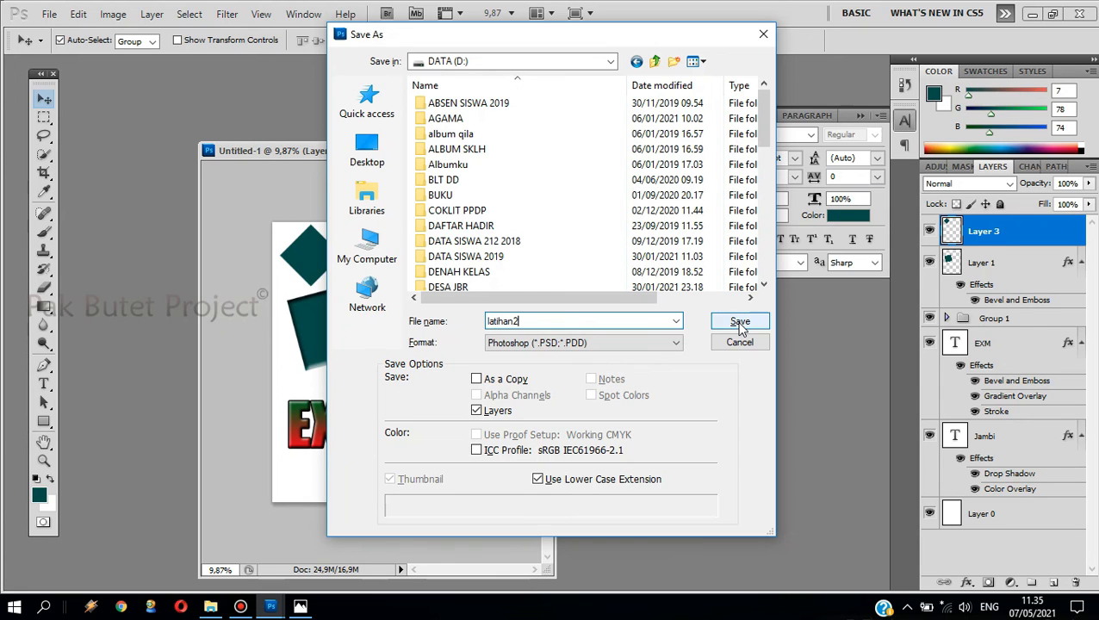
click(741, 323)
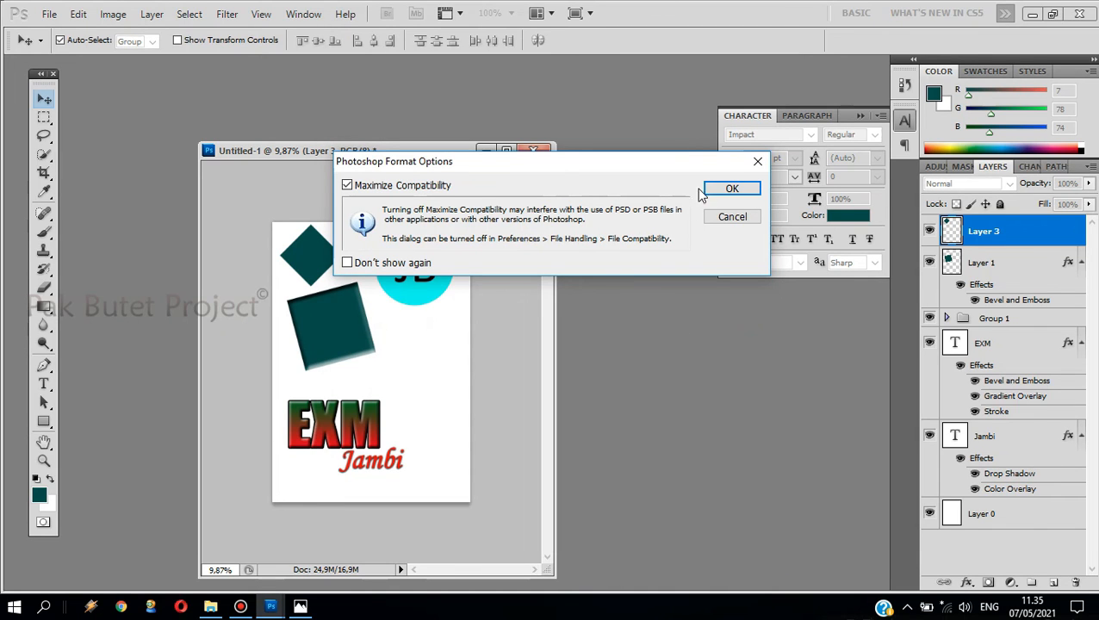
click(731, 188)
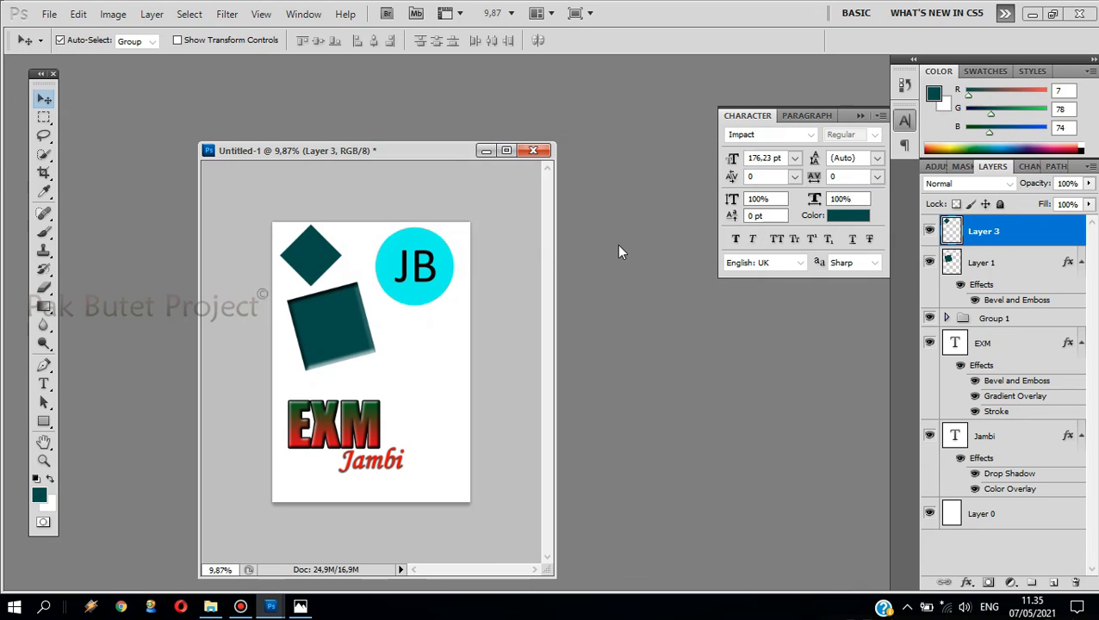